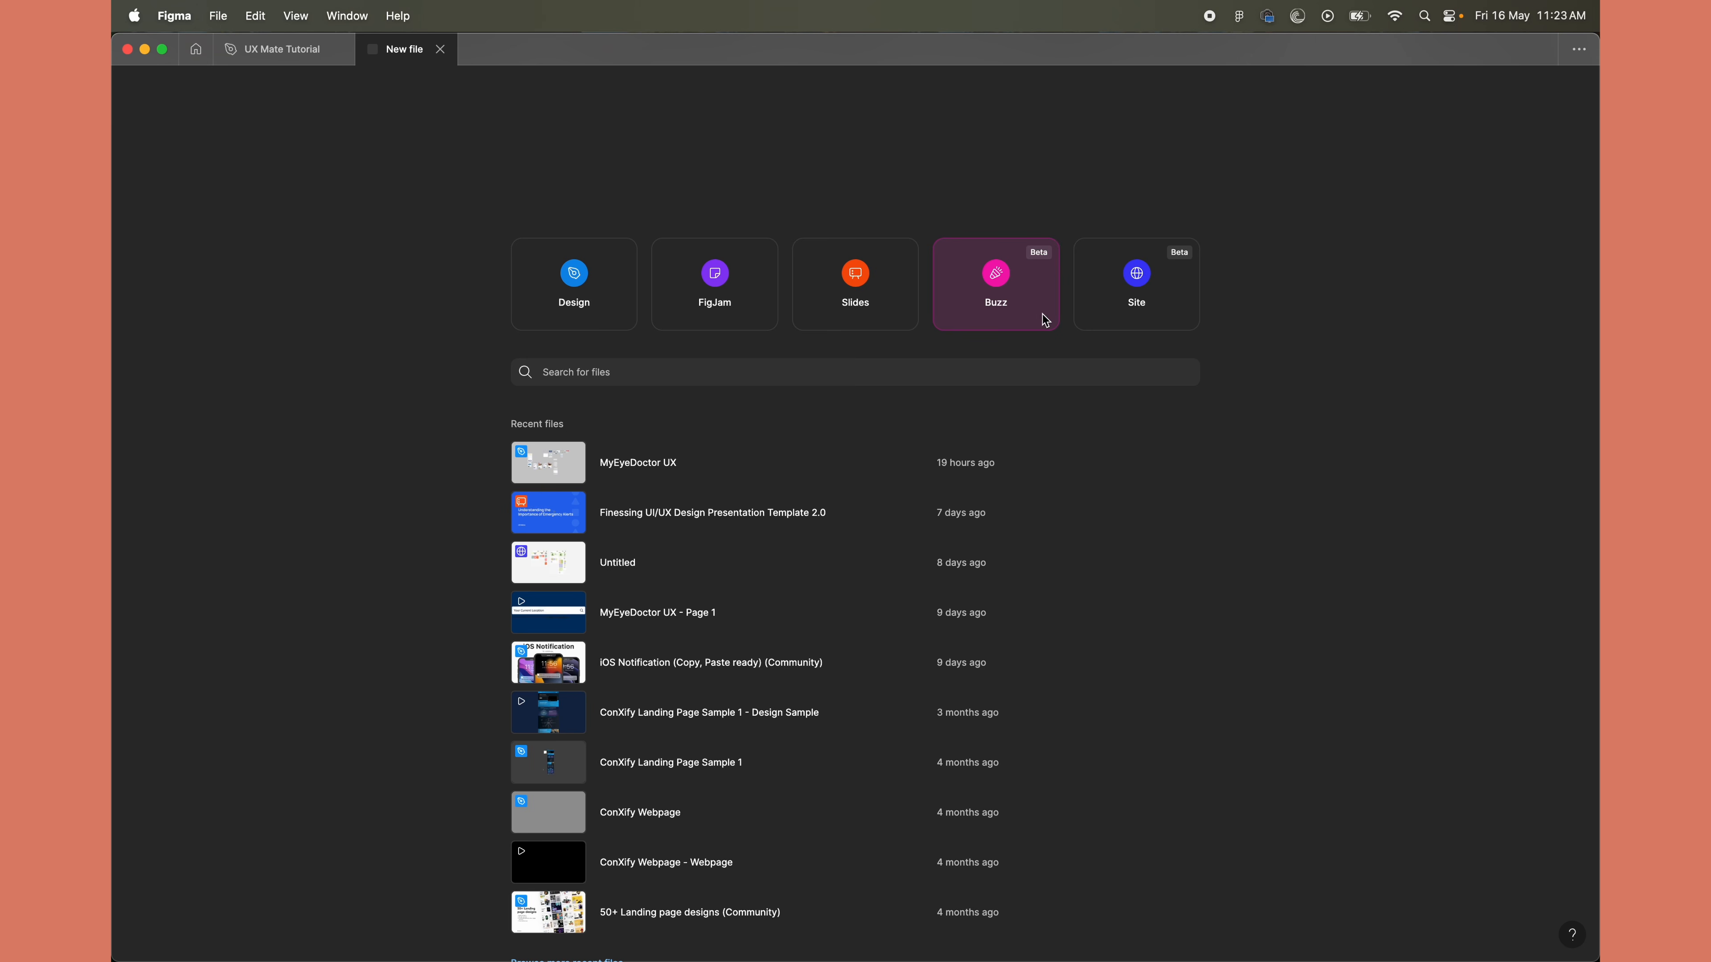
Create a new Buzz file and look through the Print, Social, Ads and Business template categories
click(1029, 314)
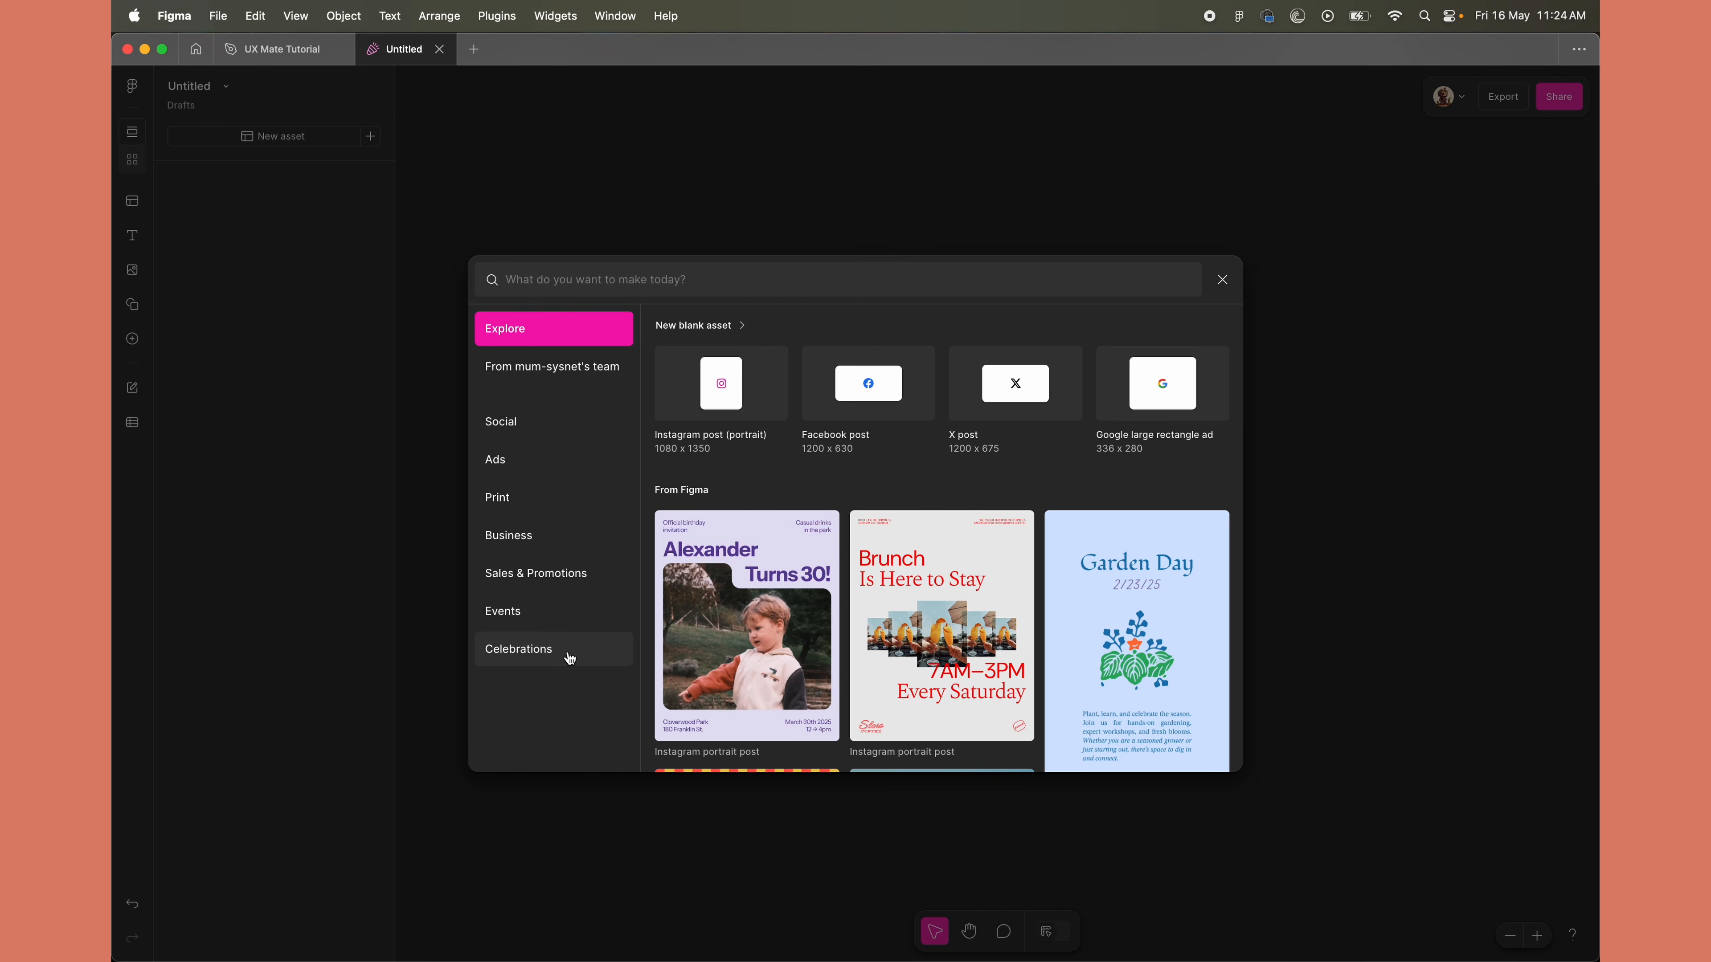
click(533, 505)
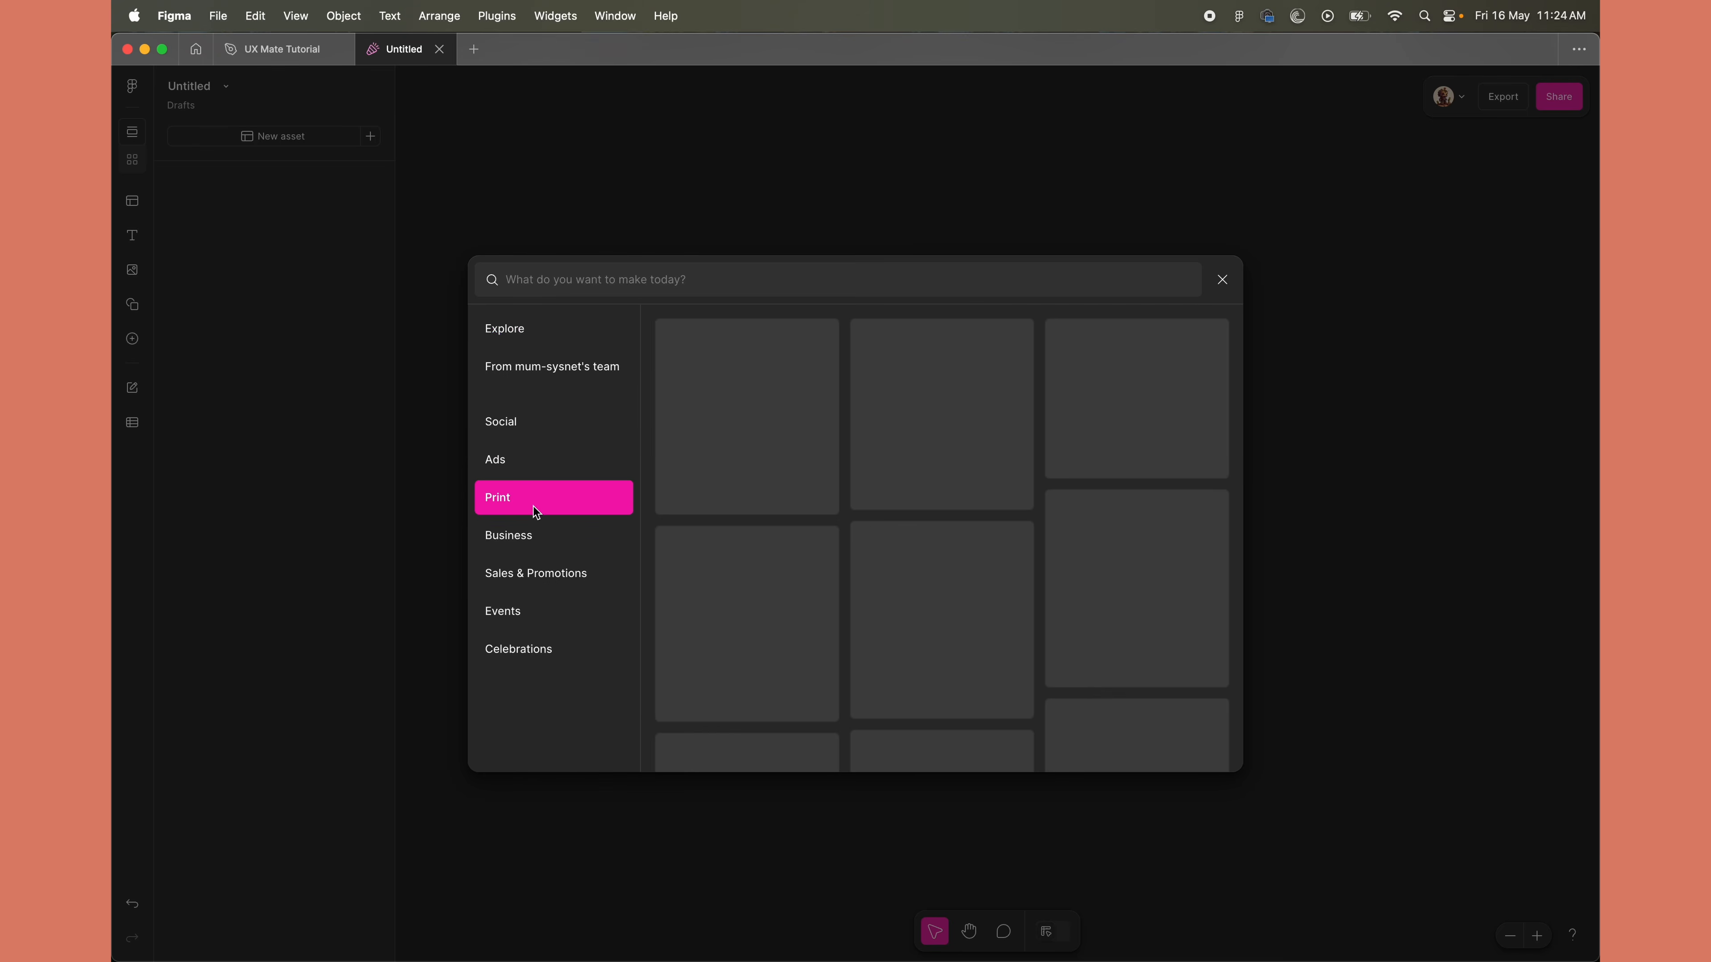
click(525, 429)
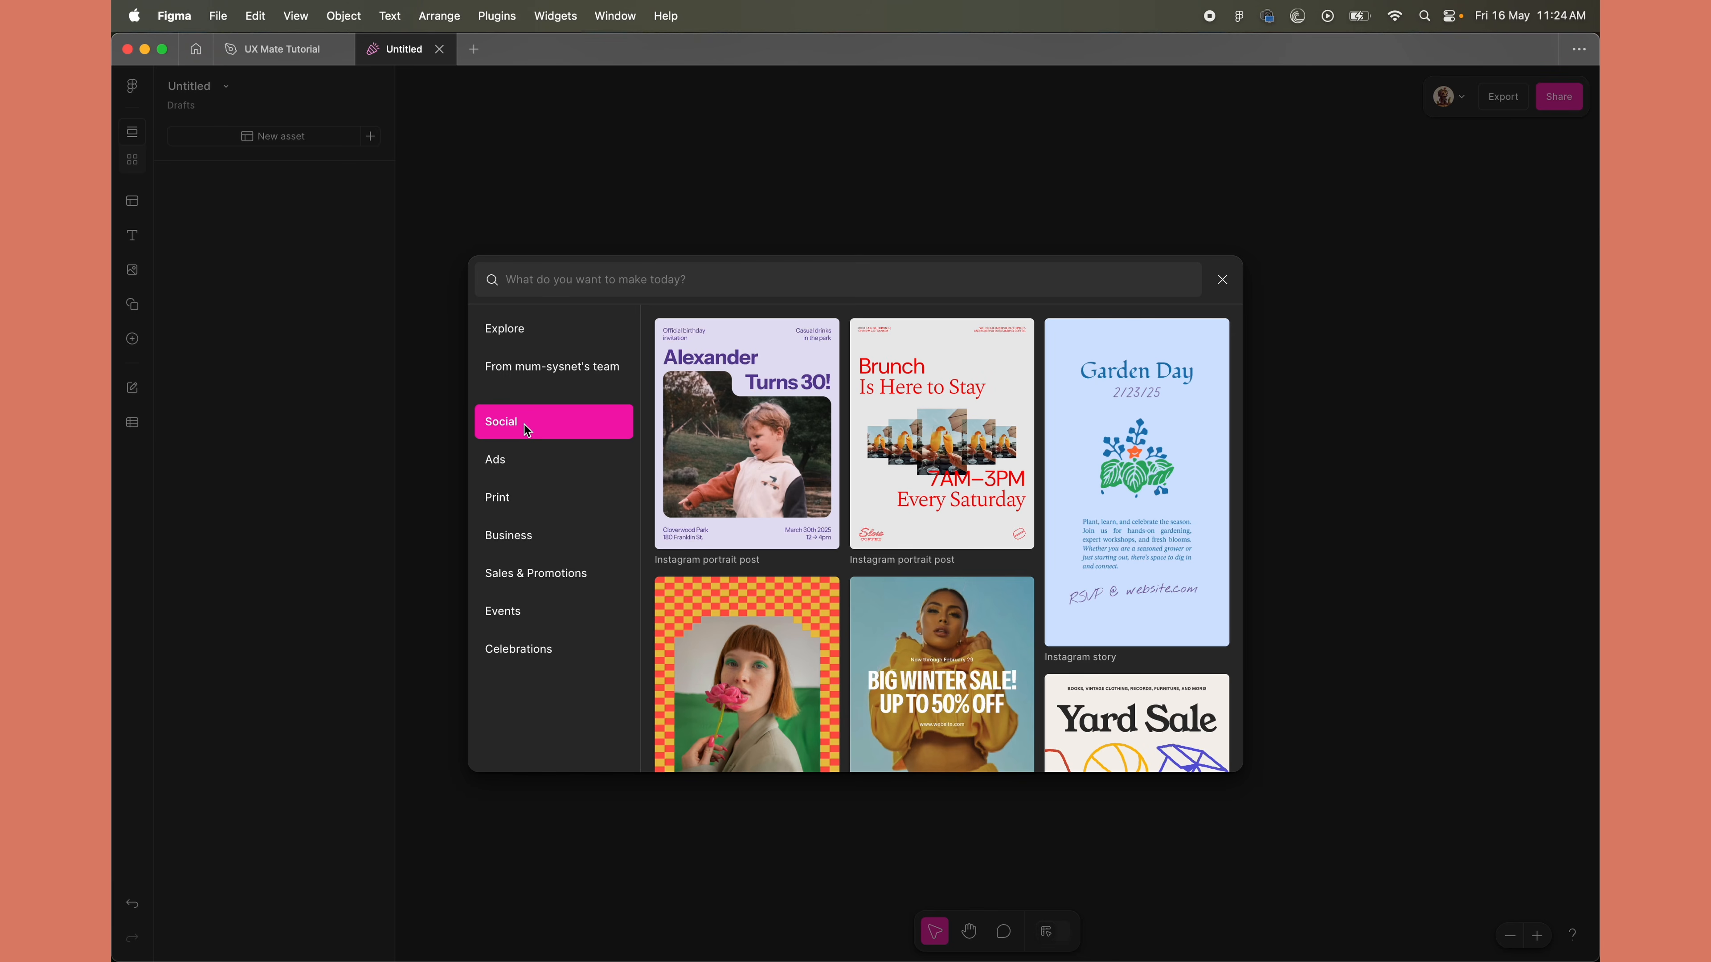
click(526, 461)
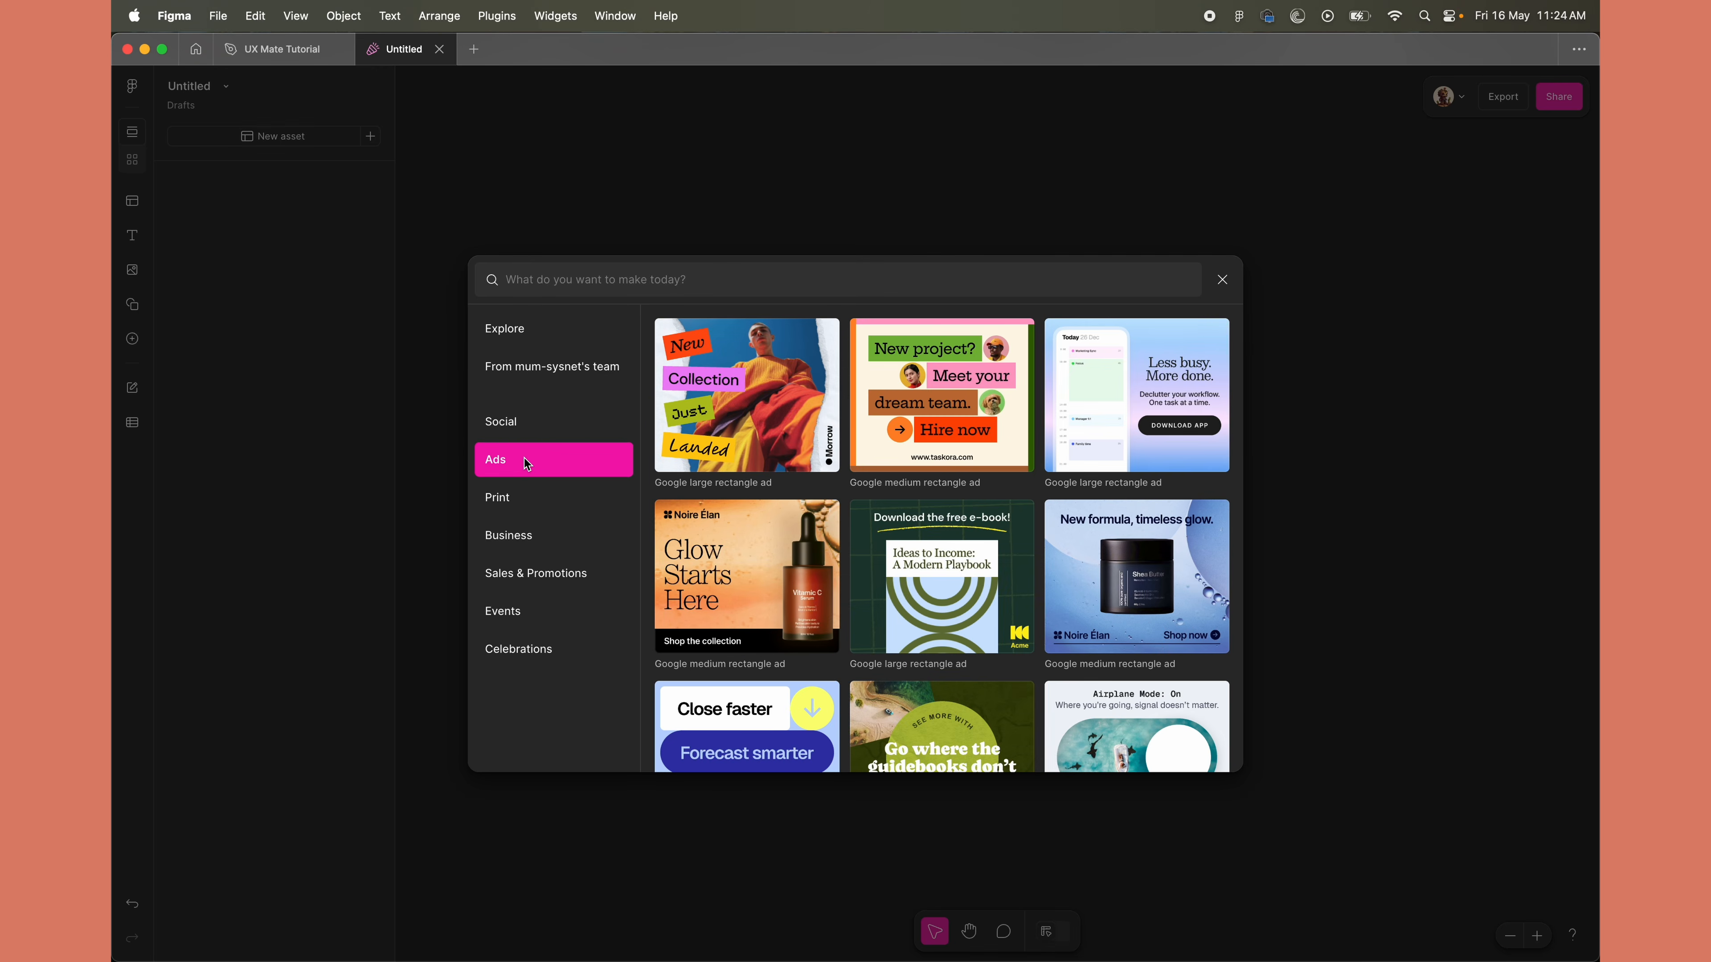
click(557, 500)
scroll(738, 601, down, 5)
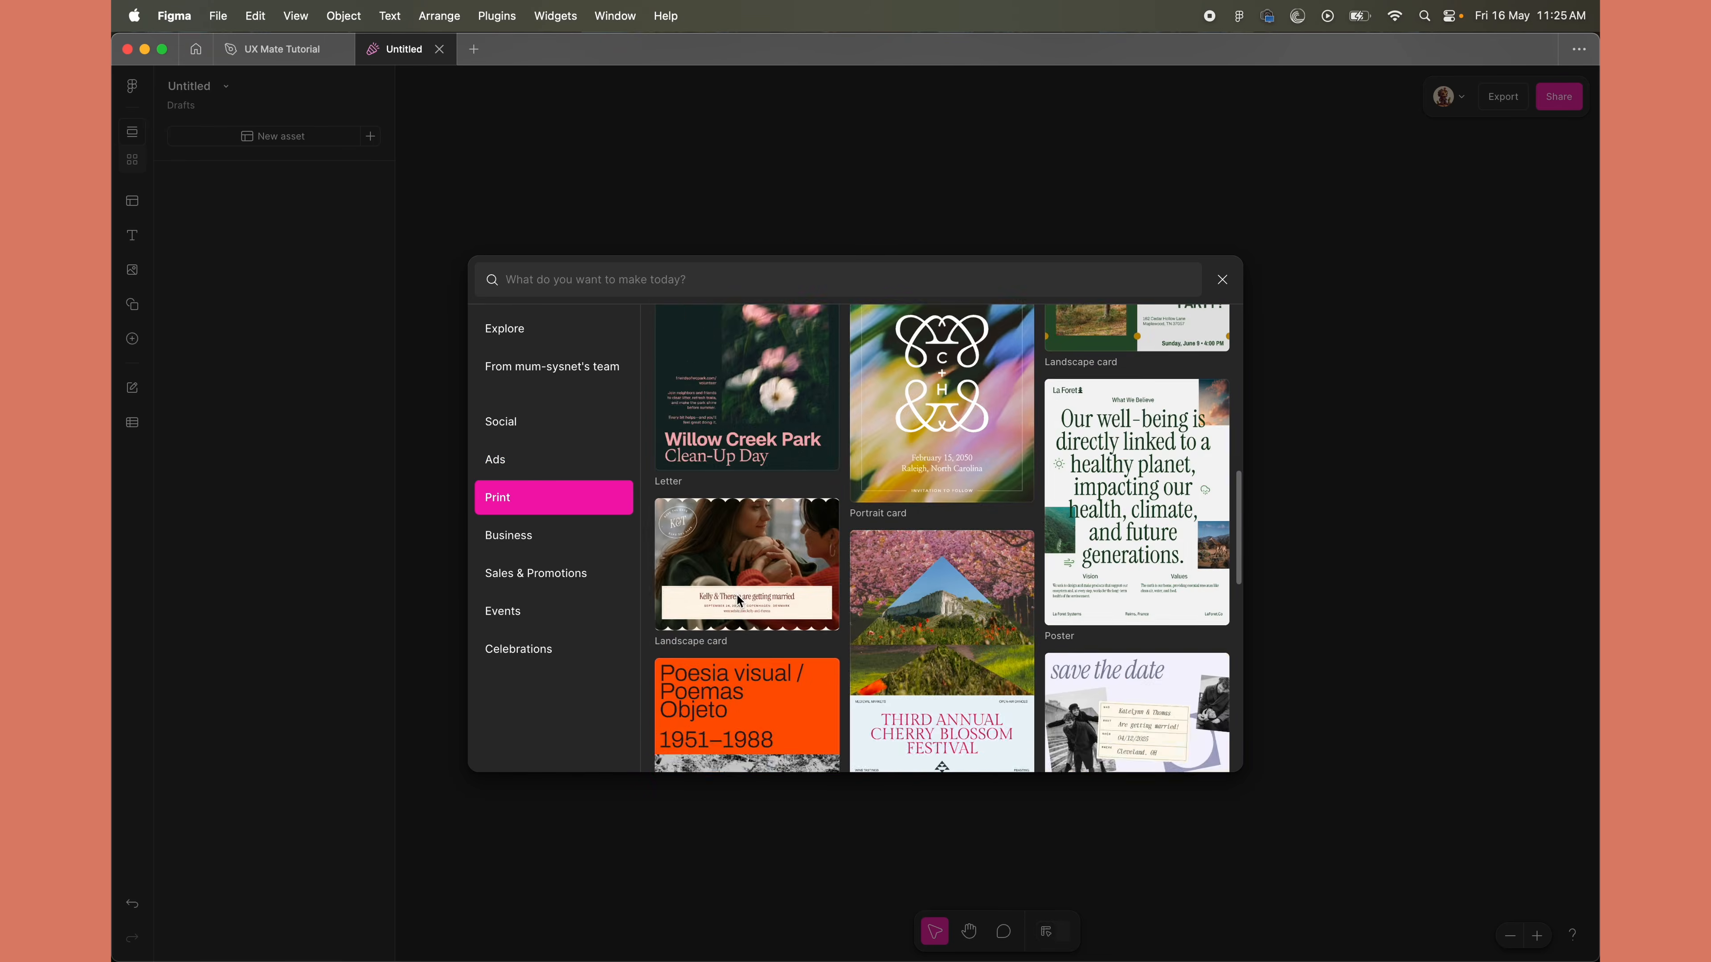
scroll(739, 601, down, 10)
scroll(738, 598, up, 10)
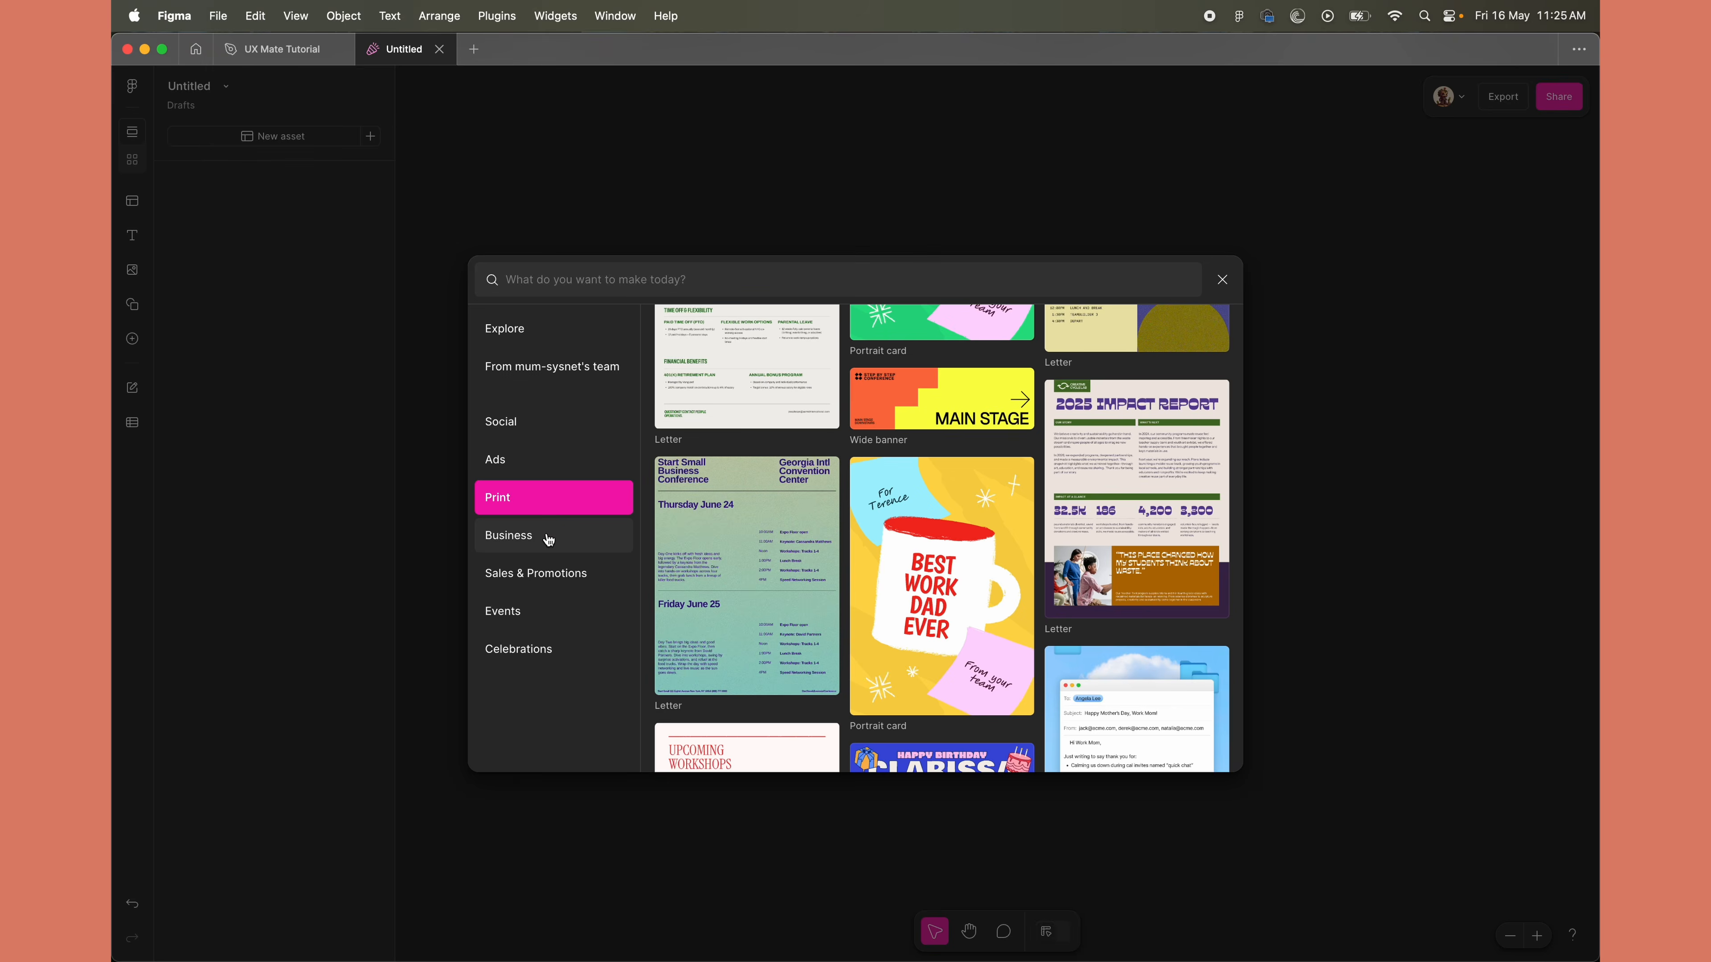
click(547, 535)
scroll(814, 631, down, 8)
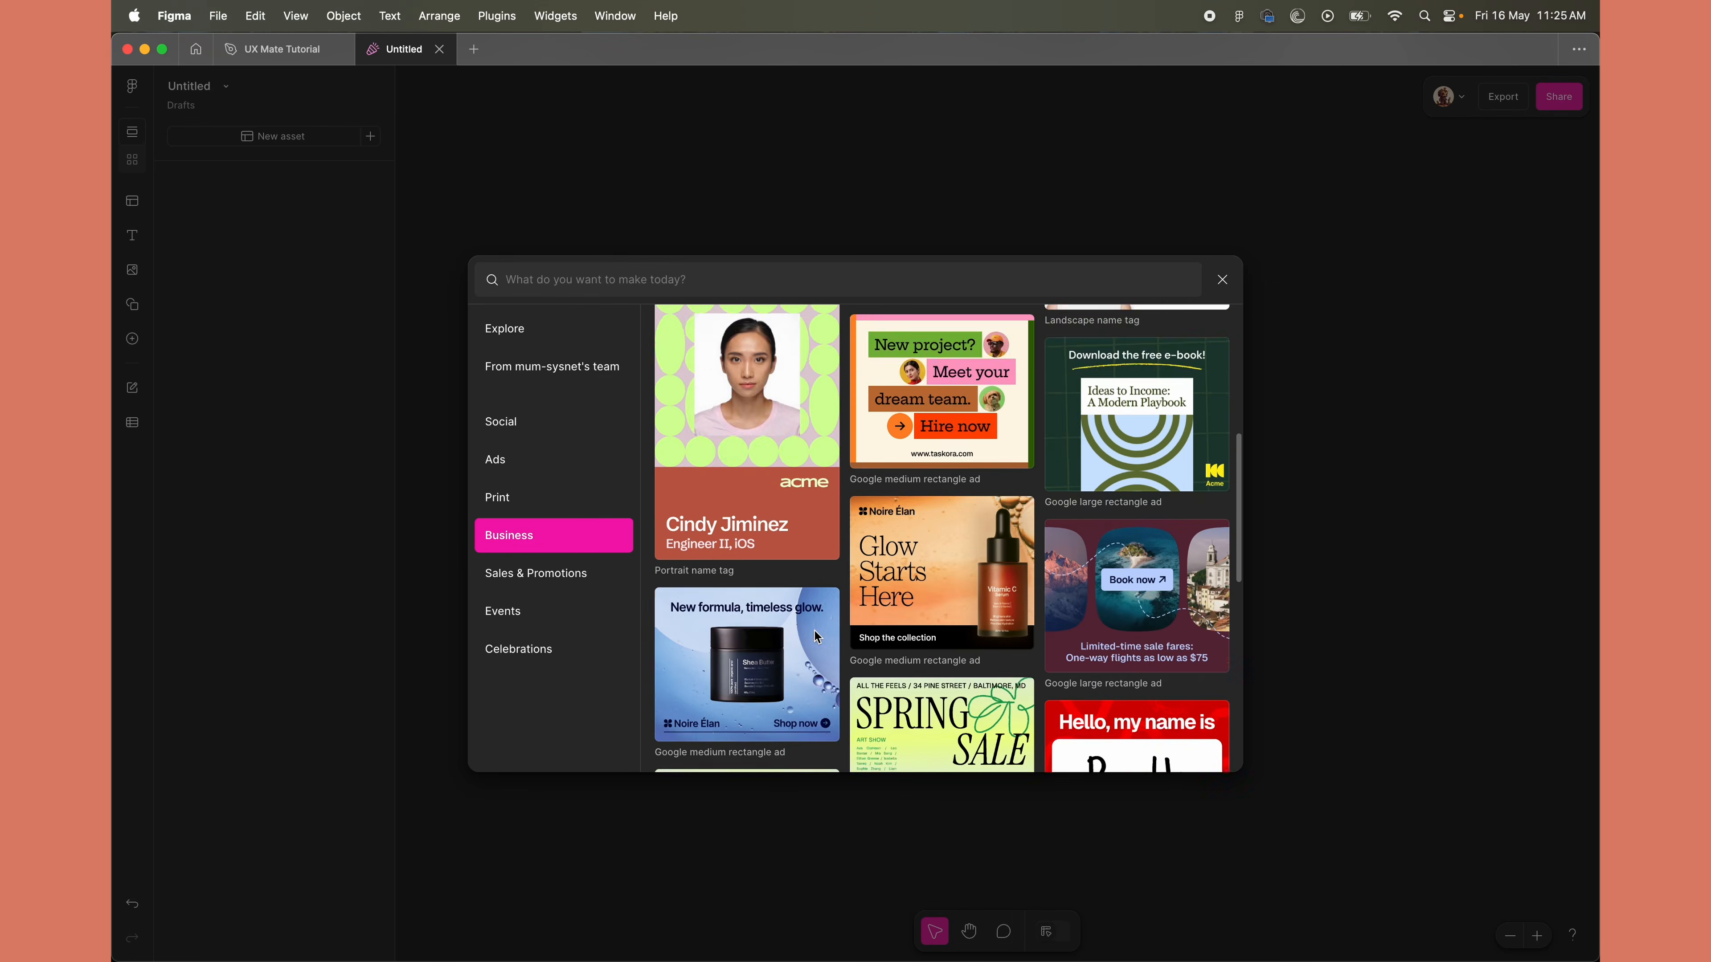
Browse the Explore templates and add the purple "Turns 30!" birthday invitation, an Instagram portrait post
click(515, 331)
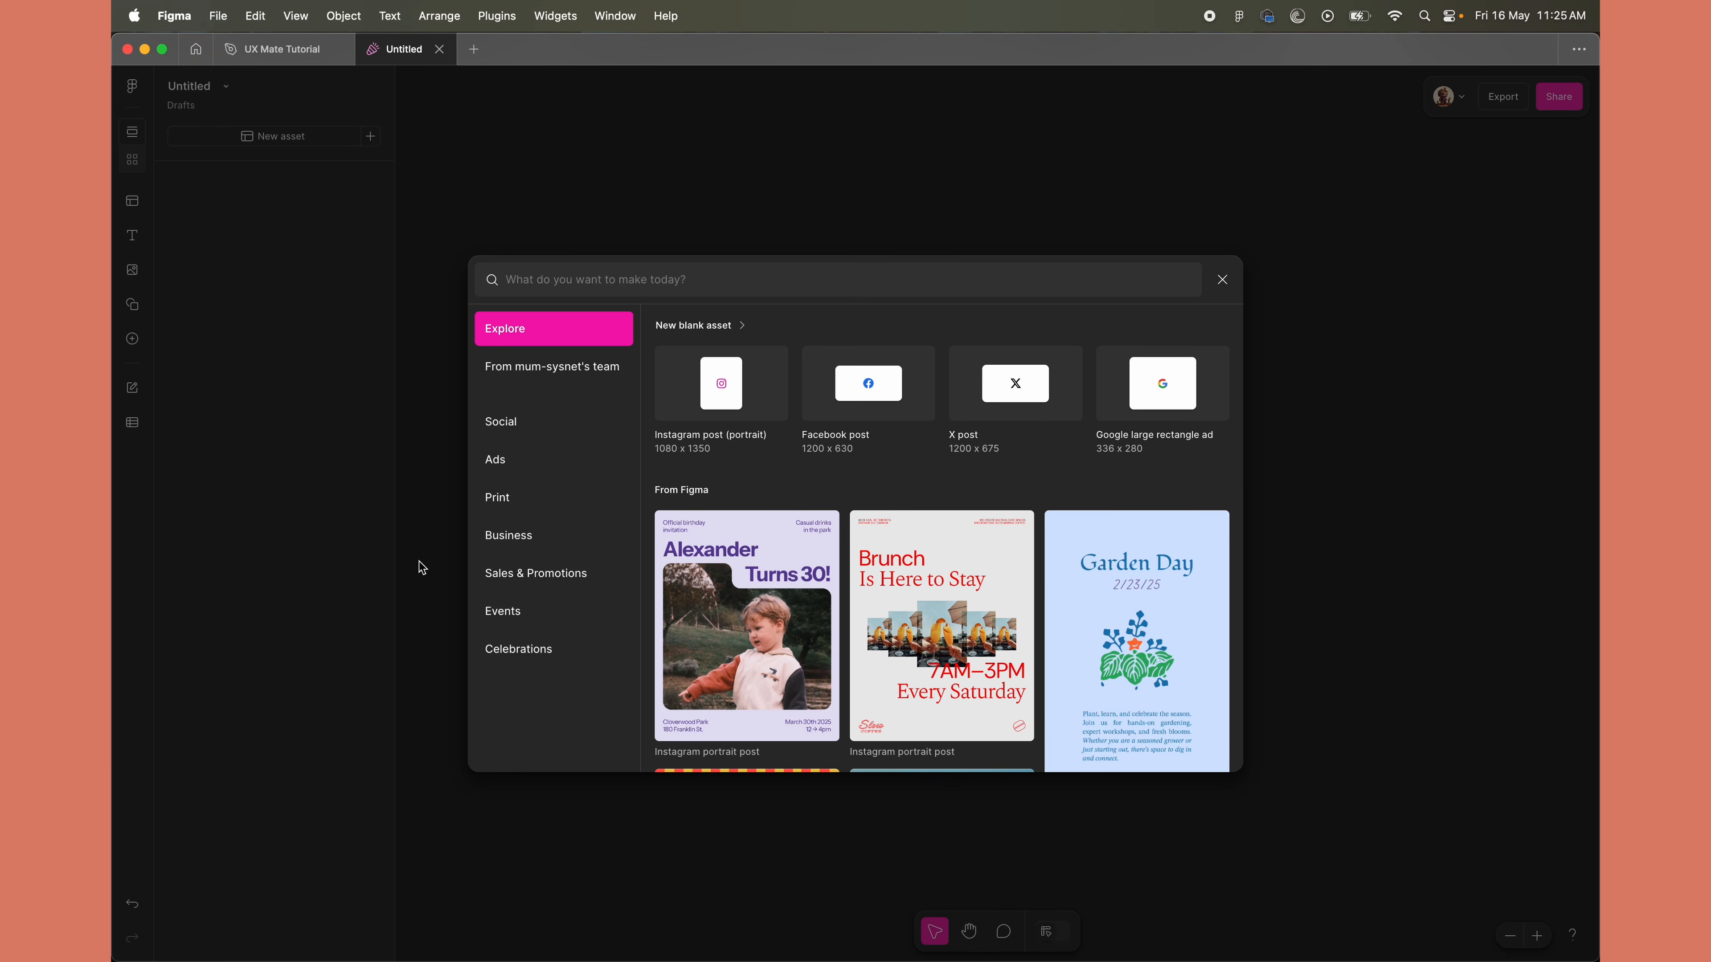
scroll(740, 719, down, 2)
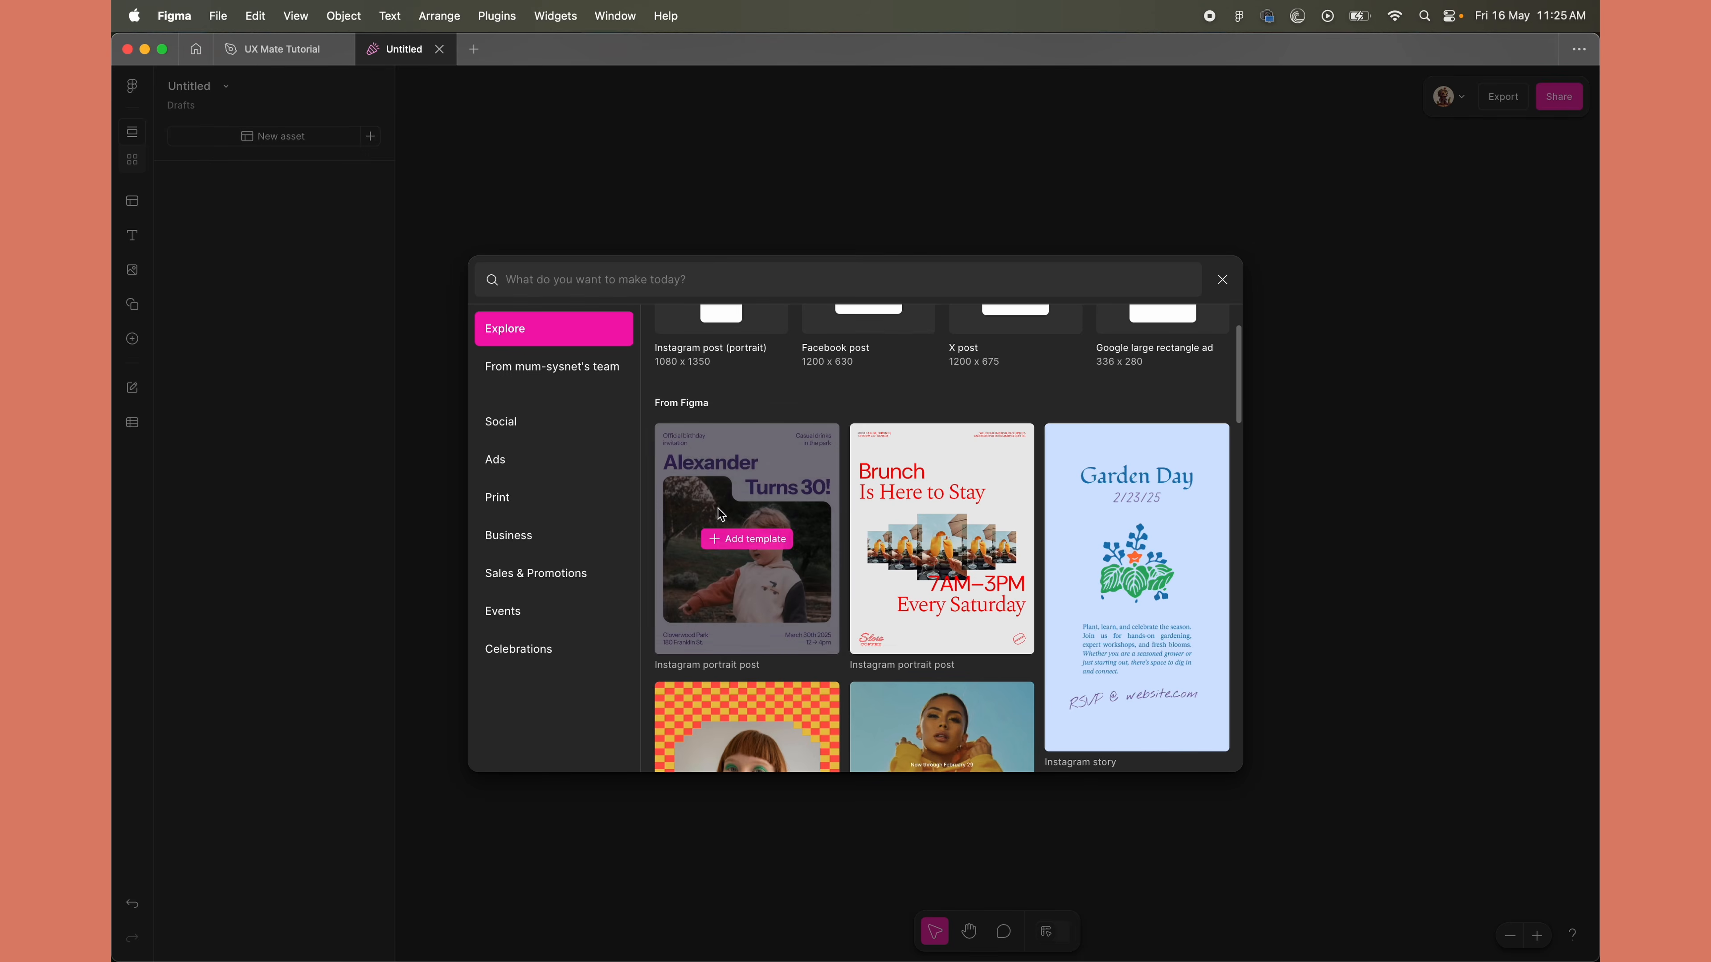
scroll(708, 584, down, 10)
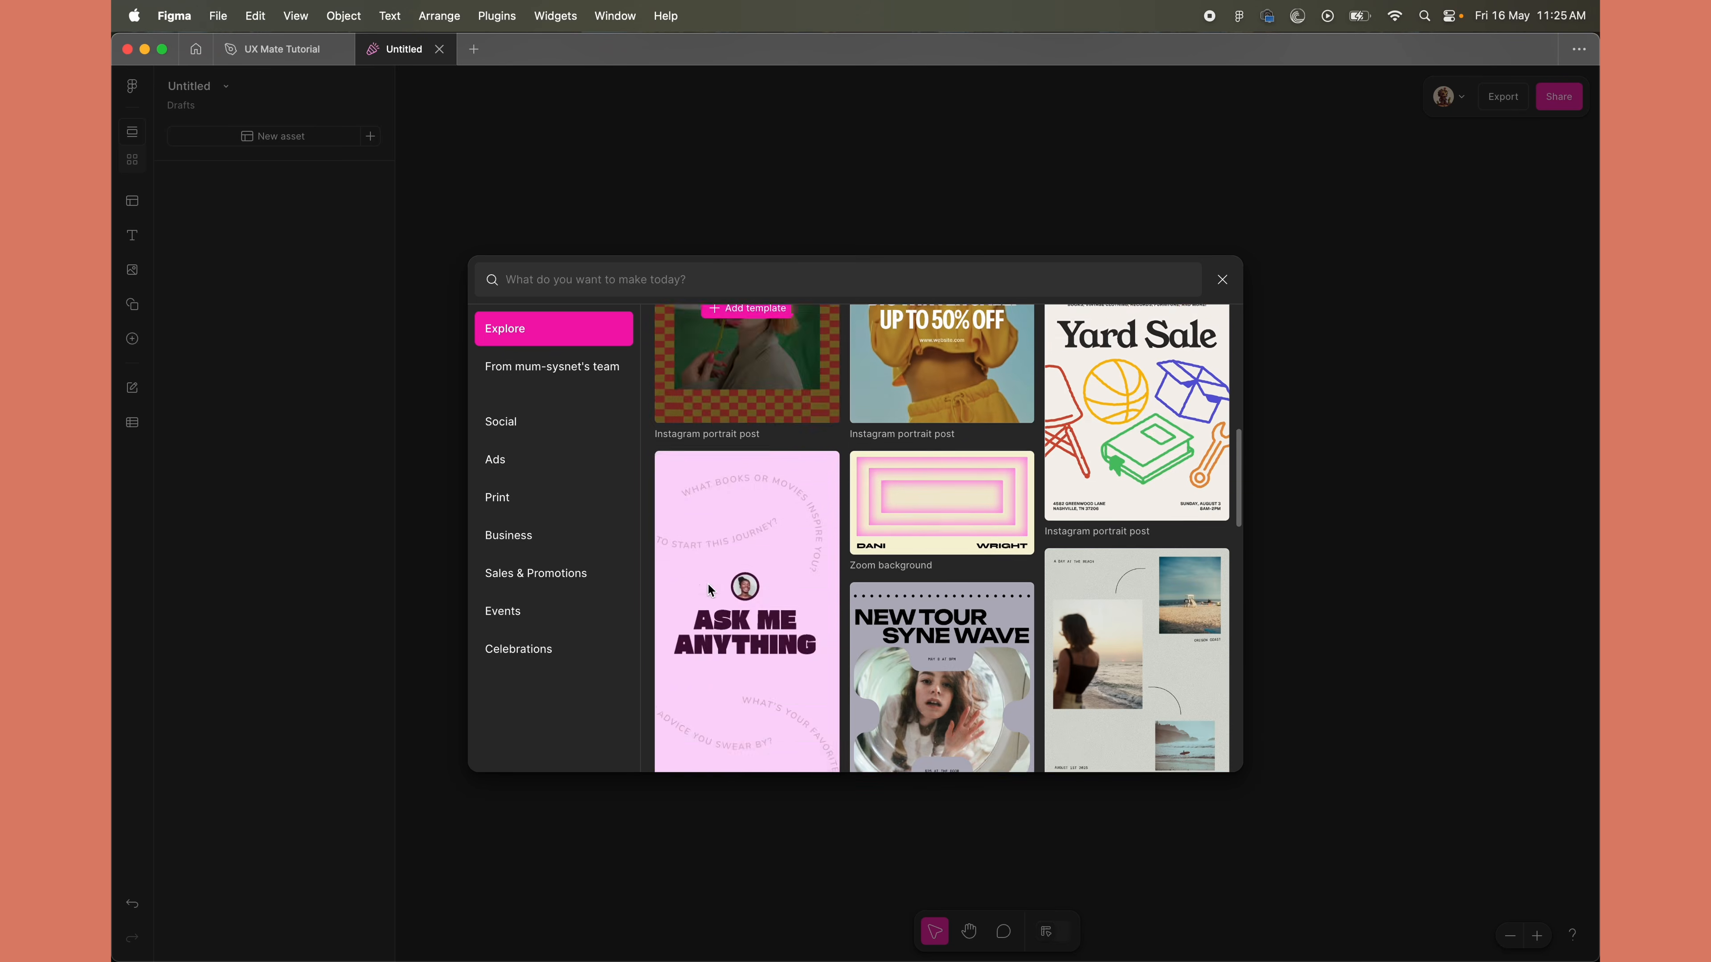
scroll(707, 577, down, 10)
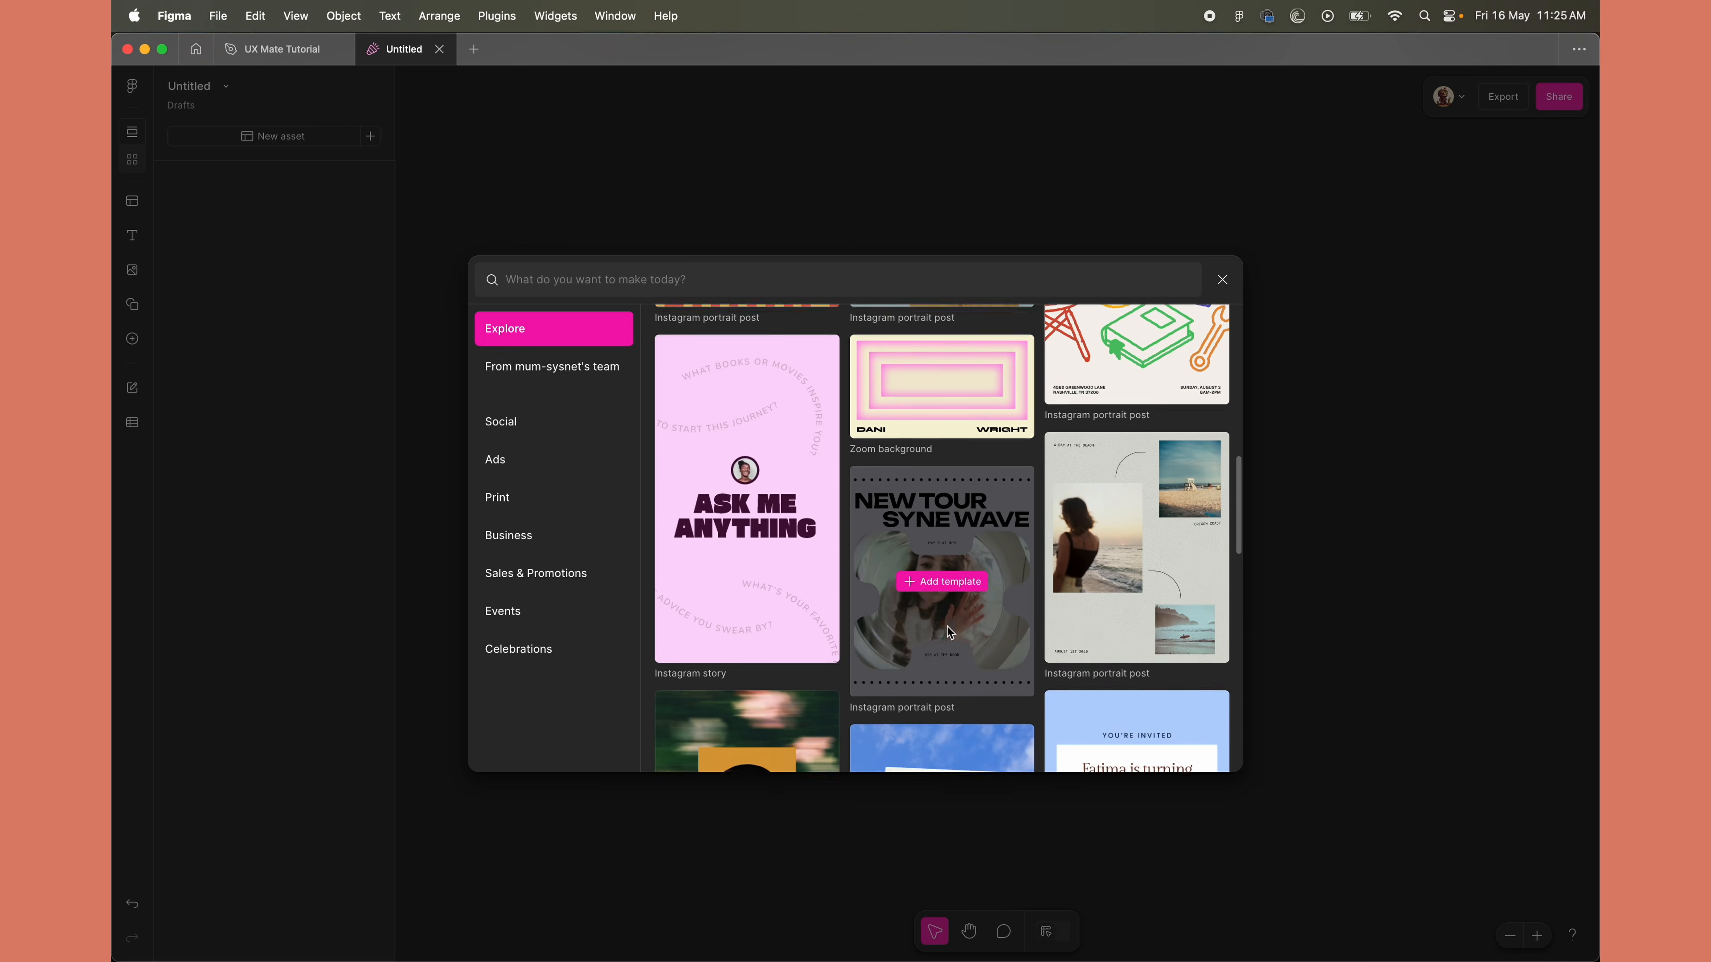
scroll(757, 615, down, 12)
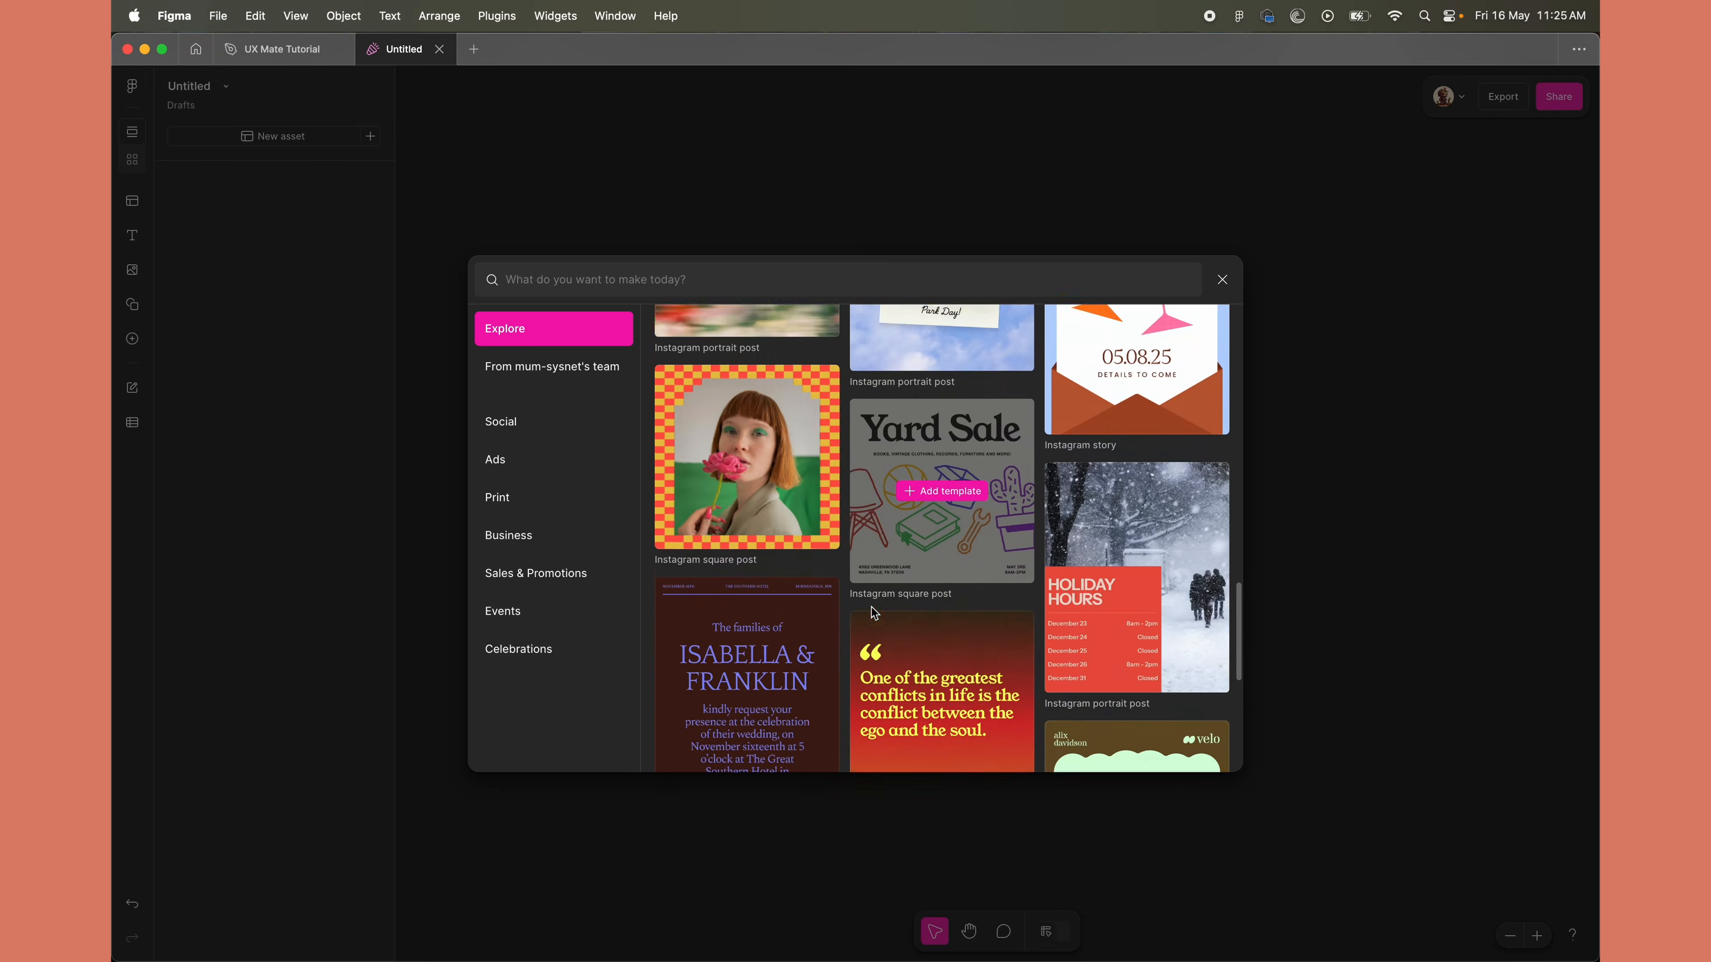
scroll(874, 610, down, 5)
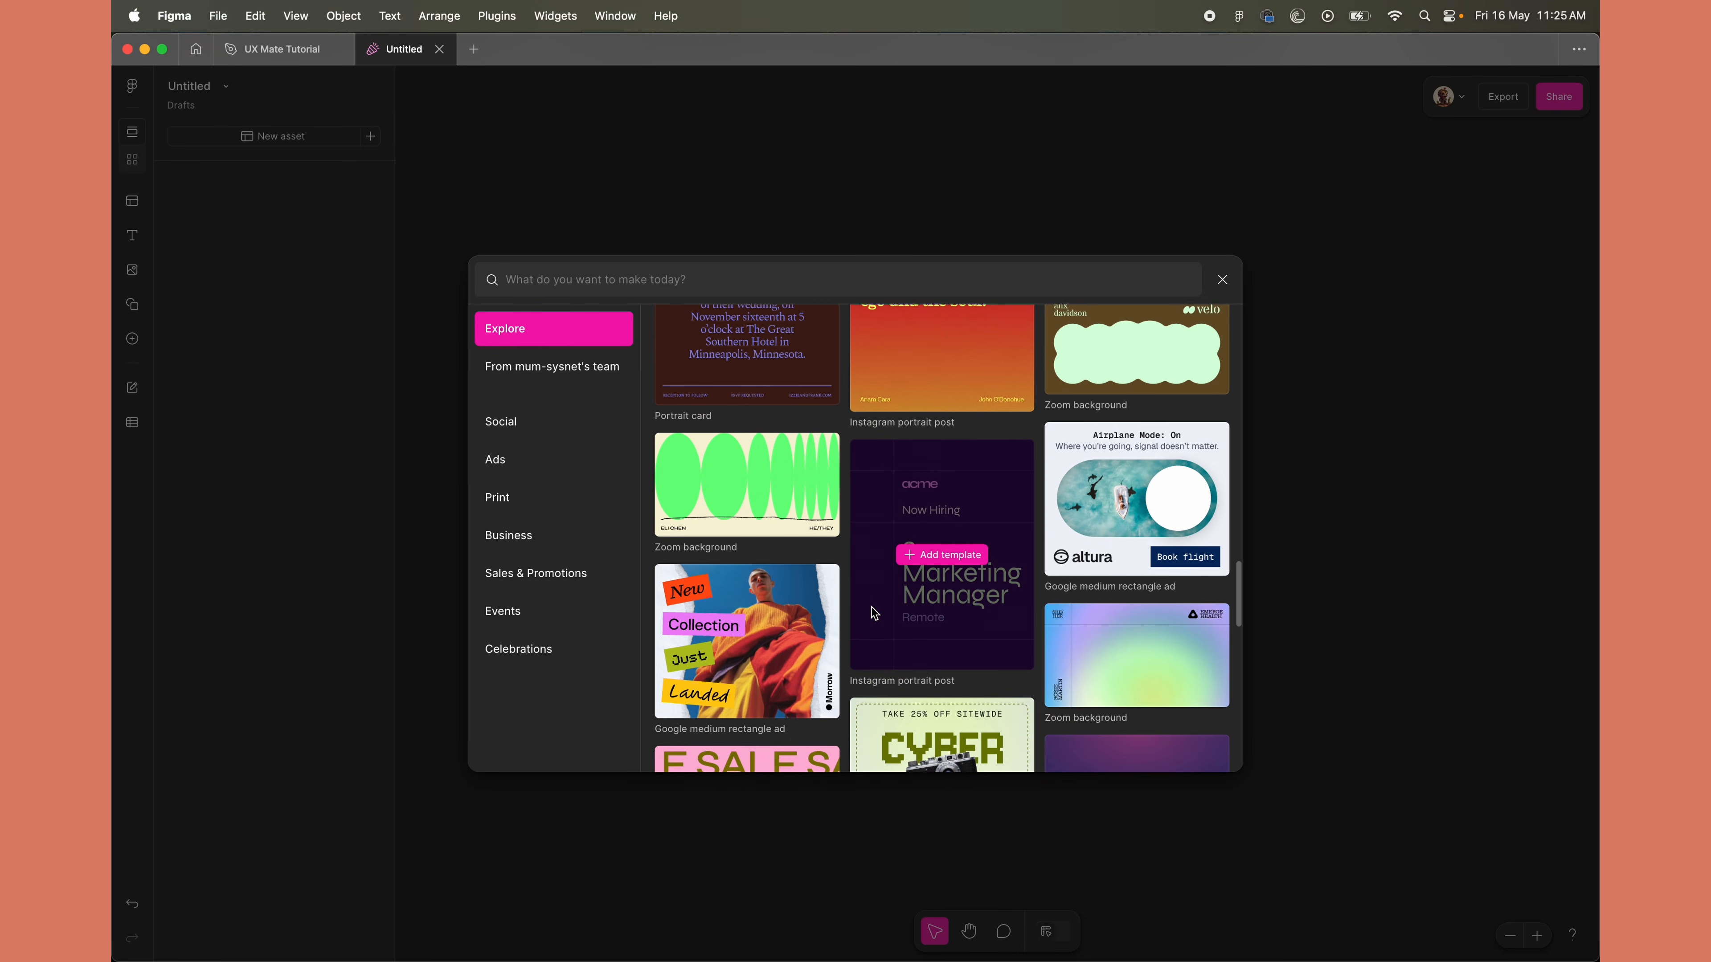
scroll(808, 604, up, 20)
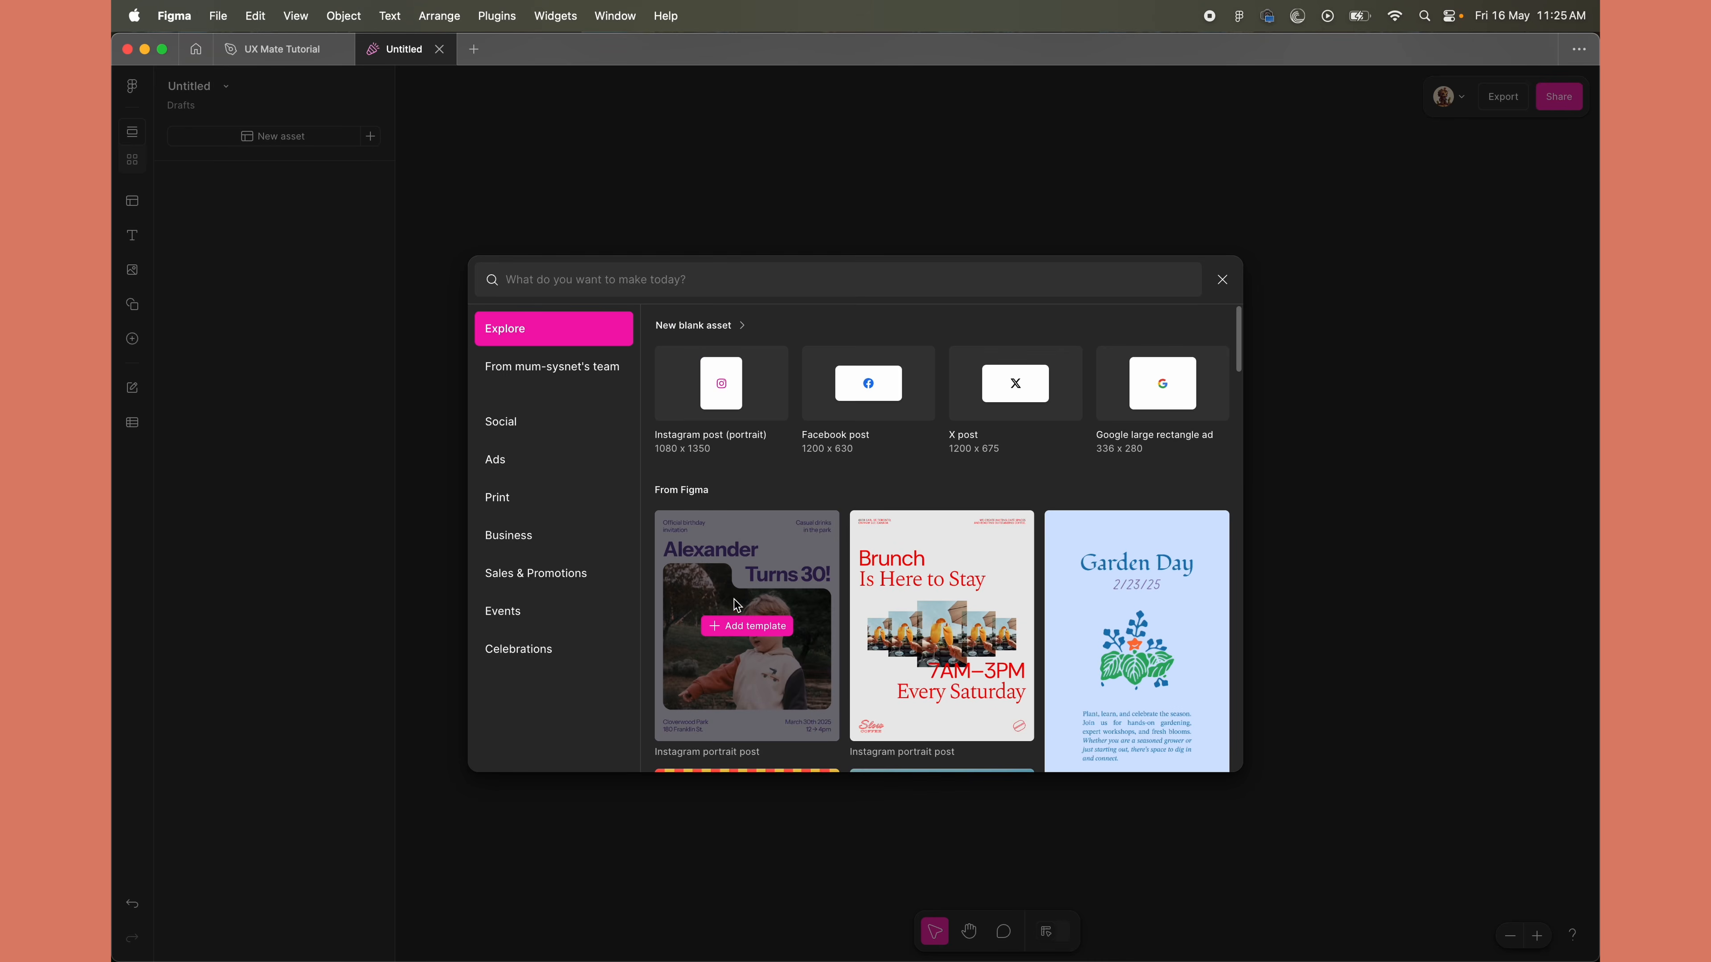
click(736, 603)
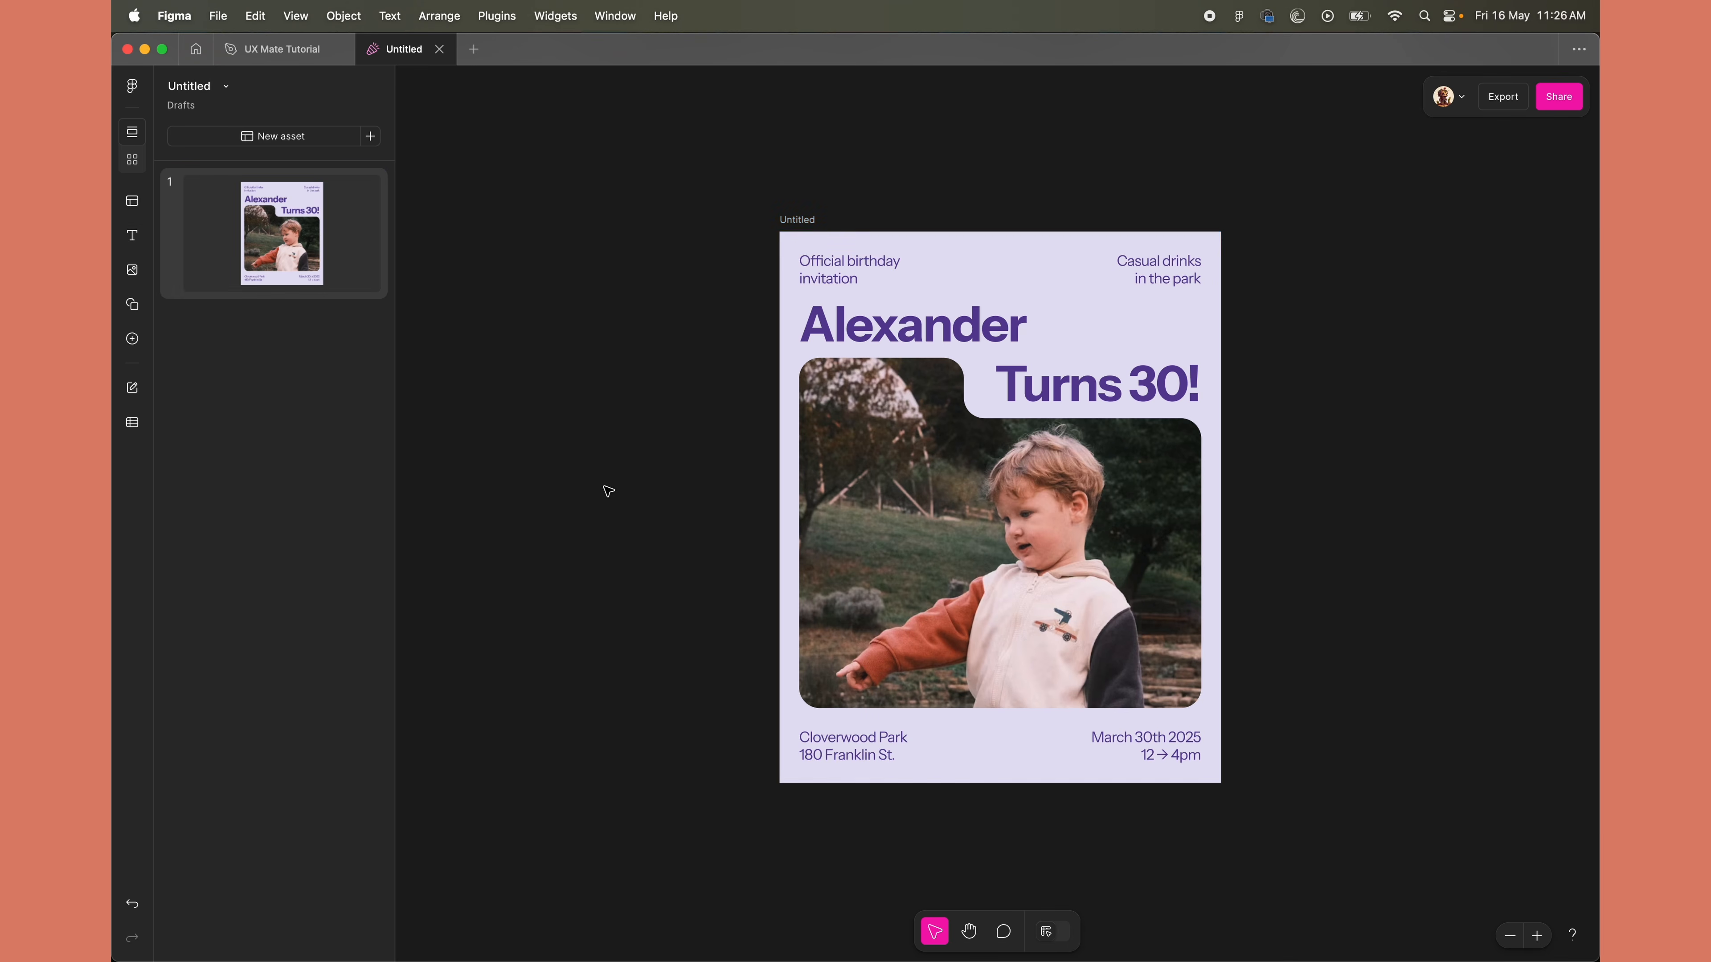
Rename the birthday invitation asset as Post 1
double_click(803, 221)
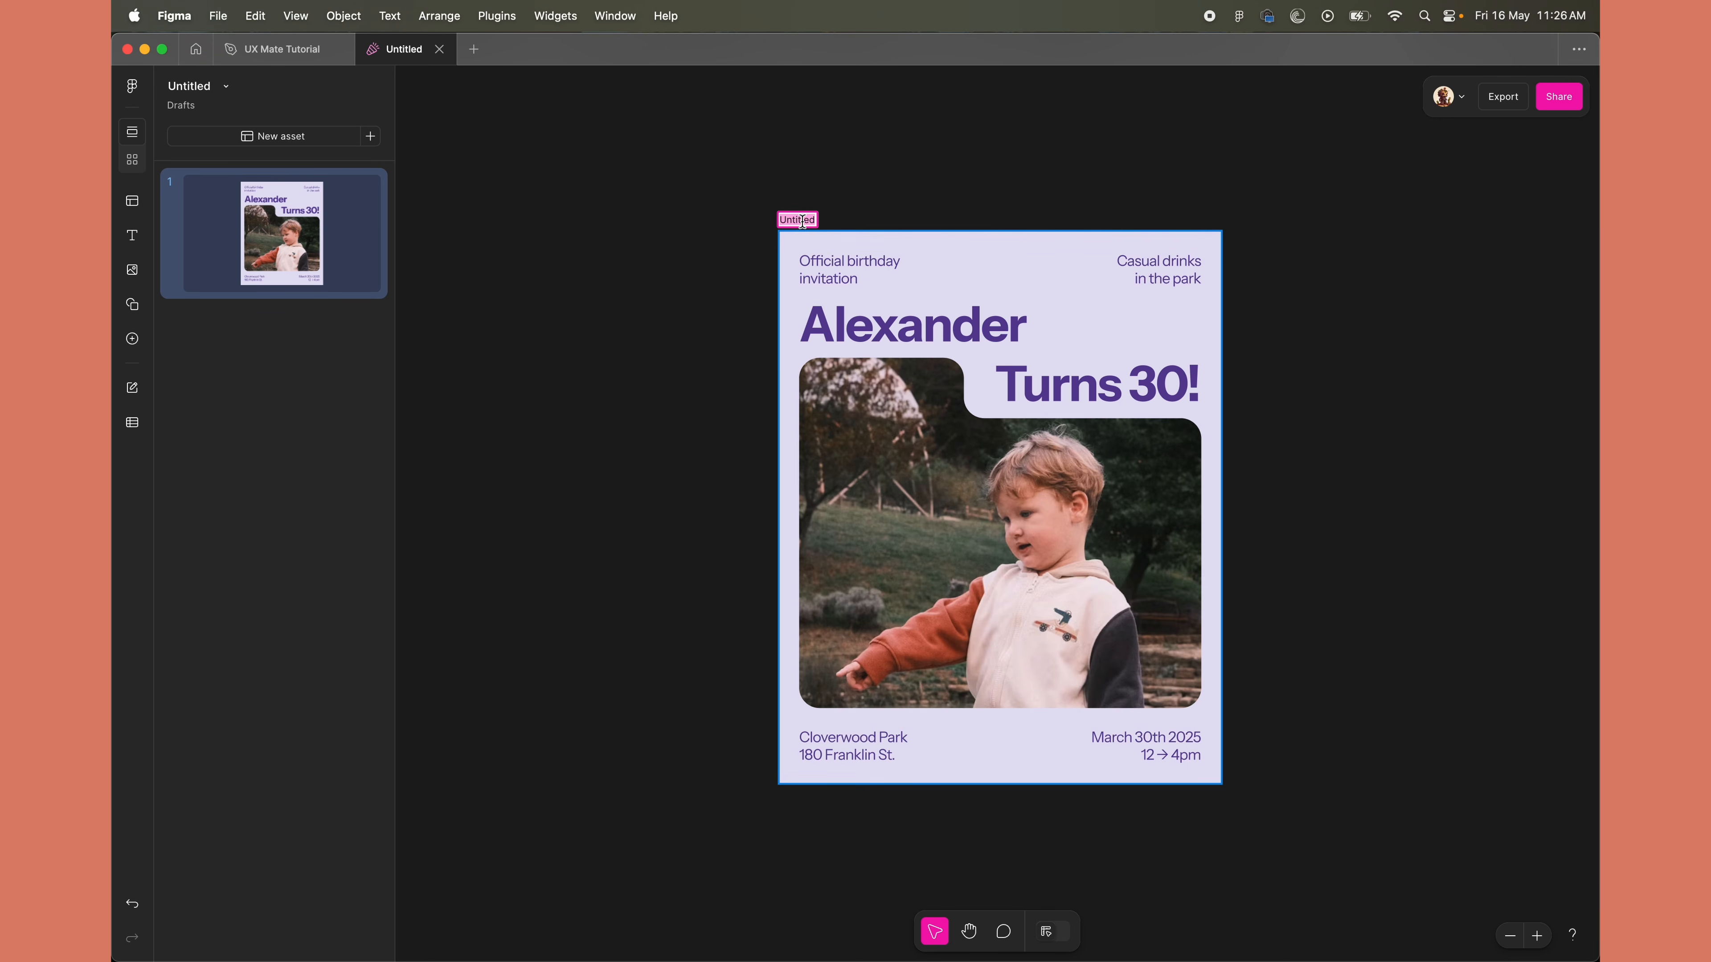
text(Post)
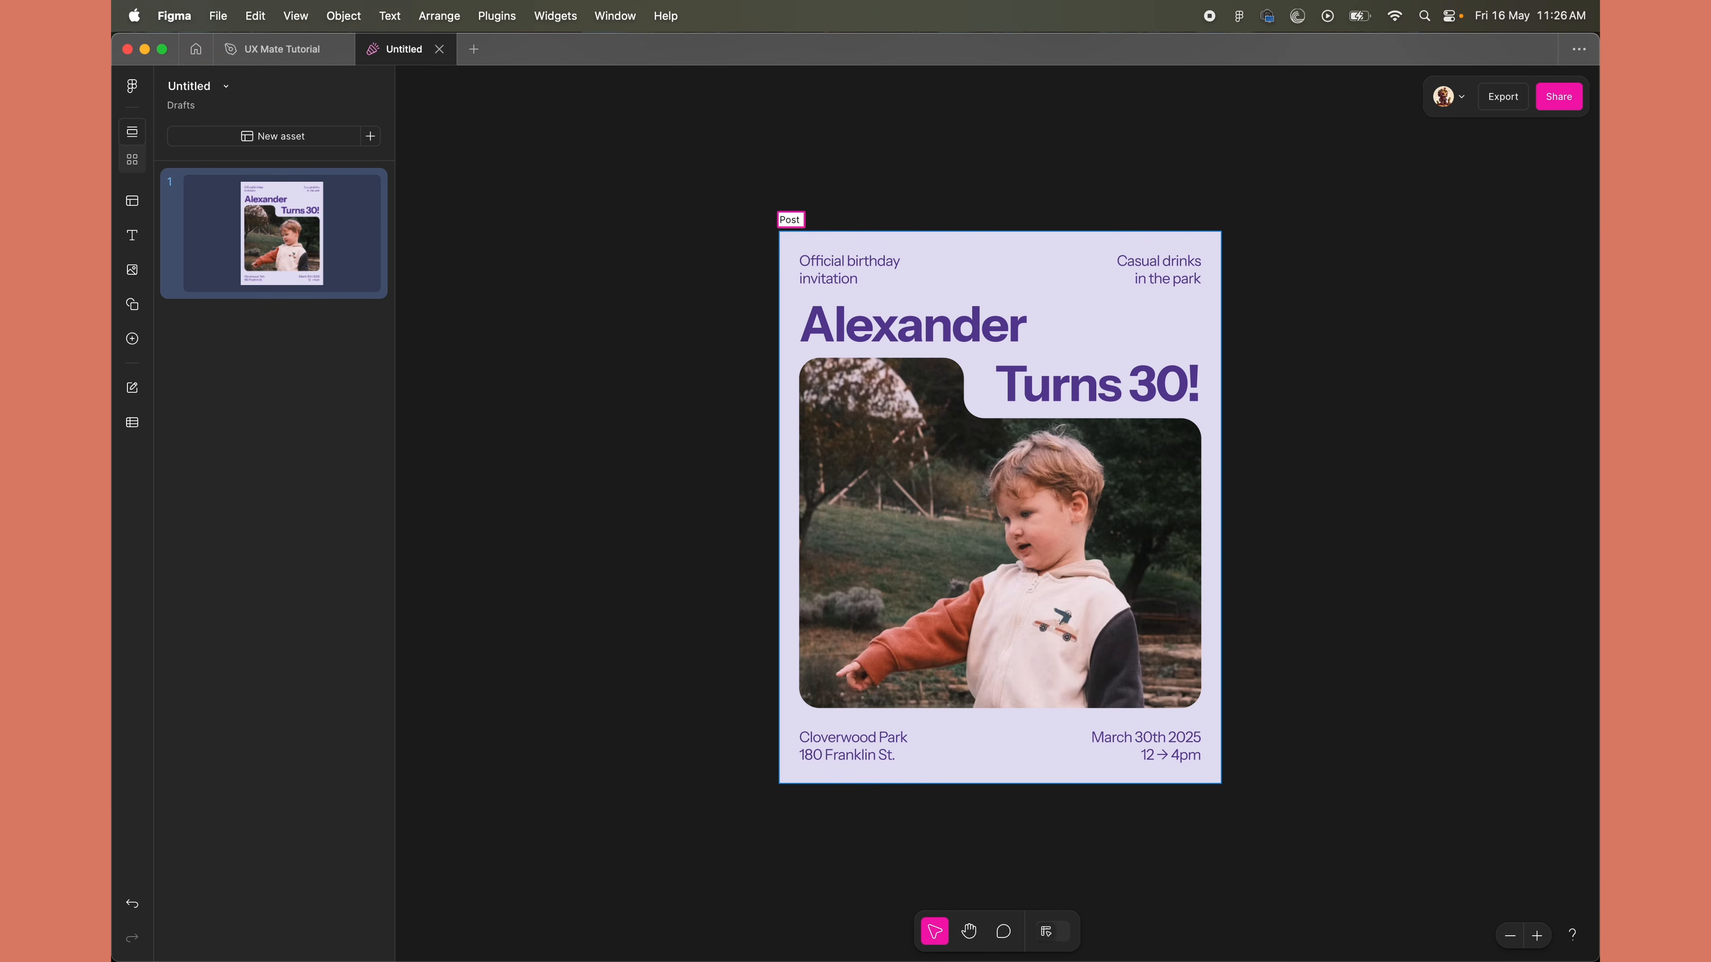
text( 1)
key(Return)
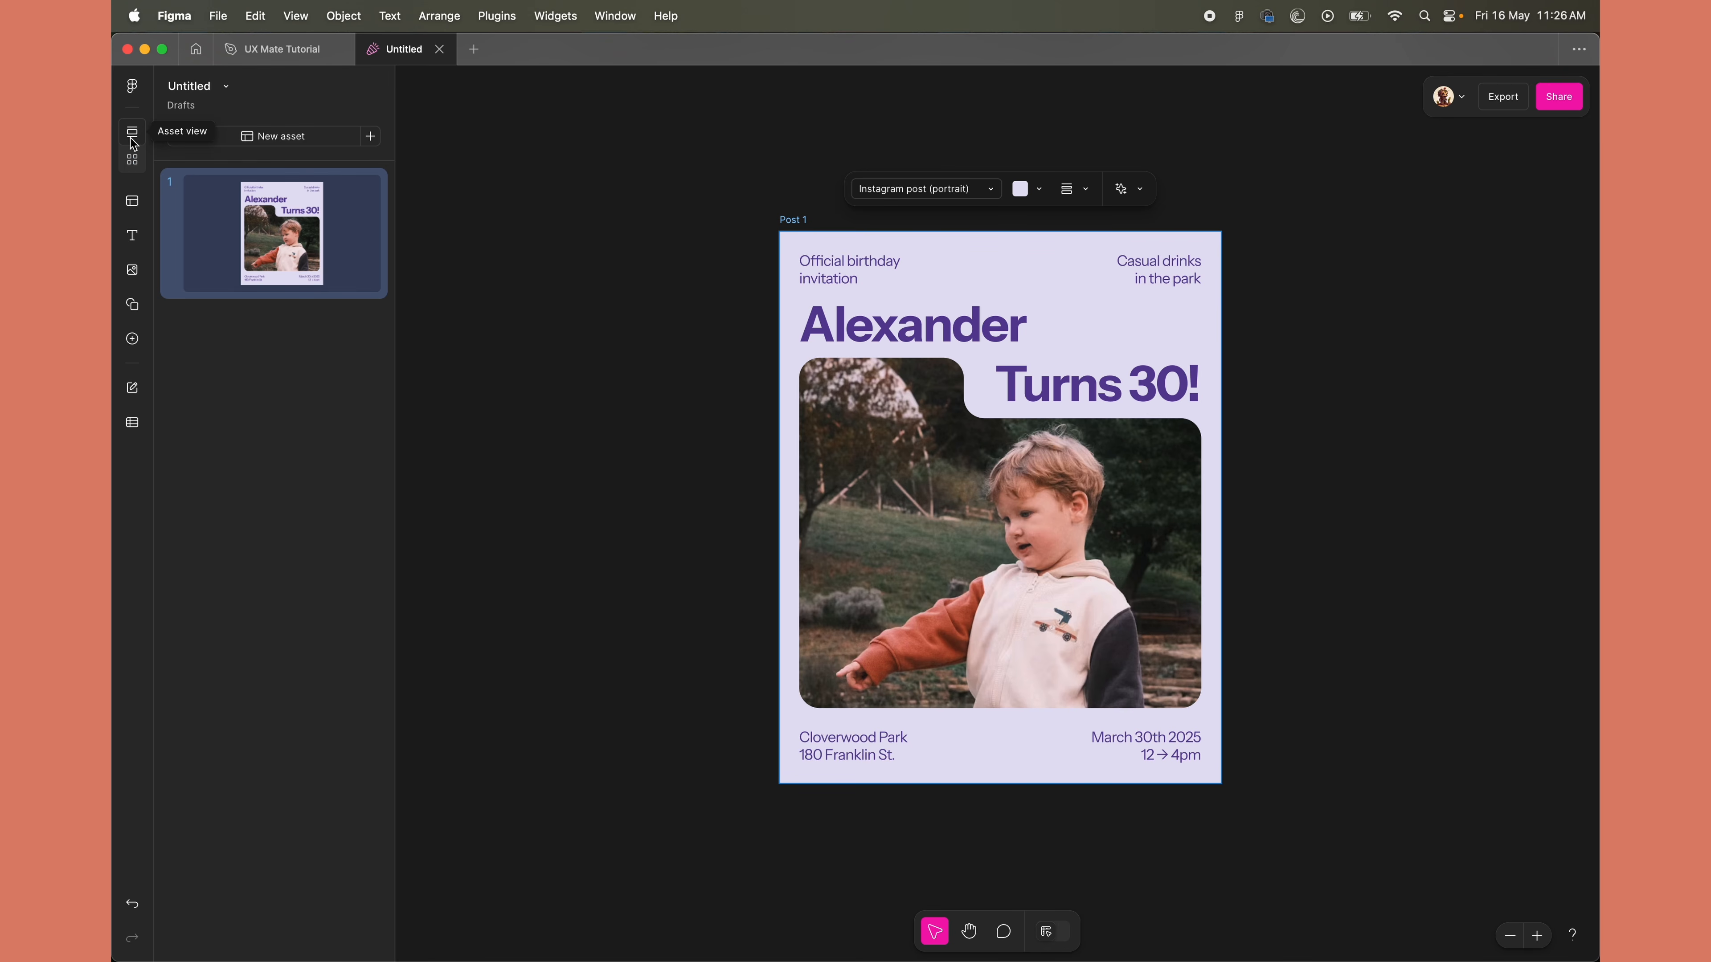
Compare the grid view with the asset view, finishing in the grid view
click(133, 160)
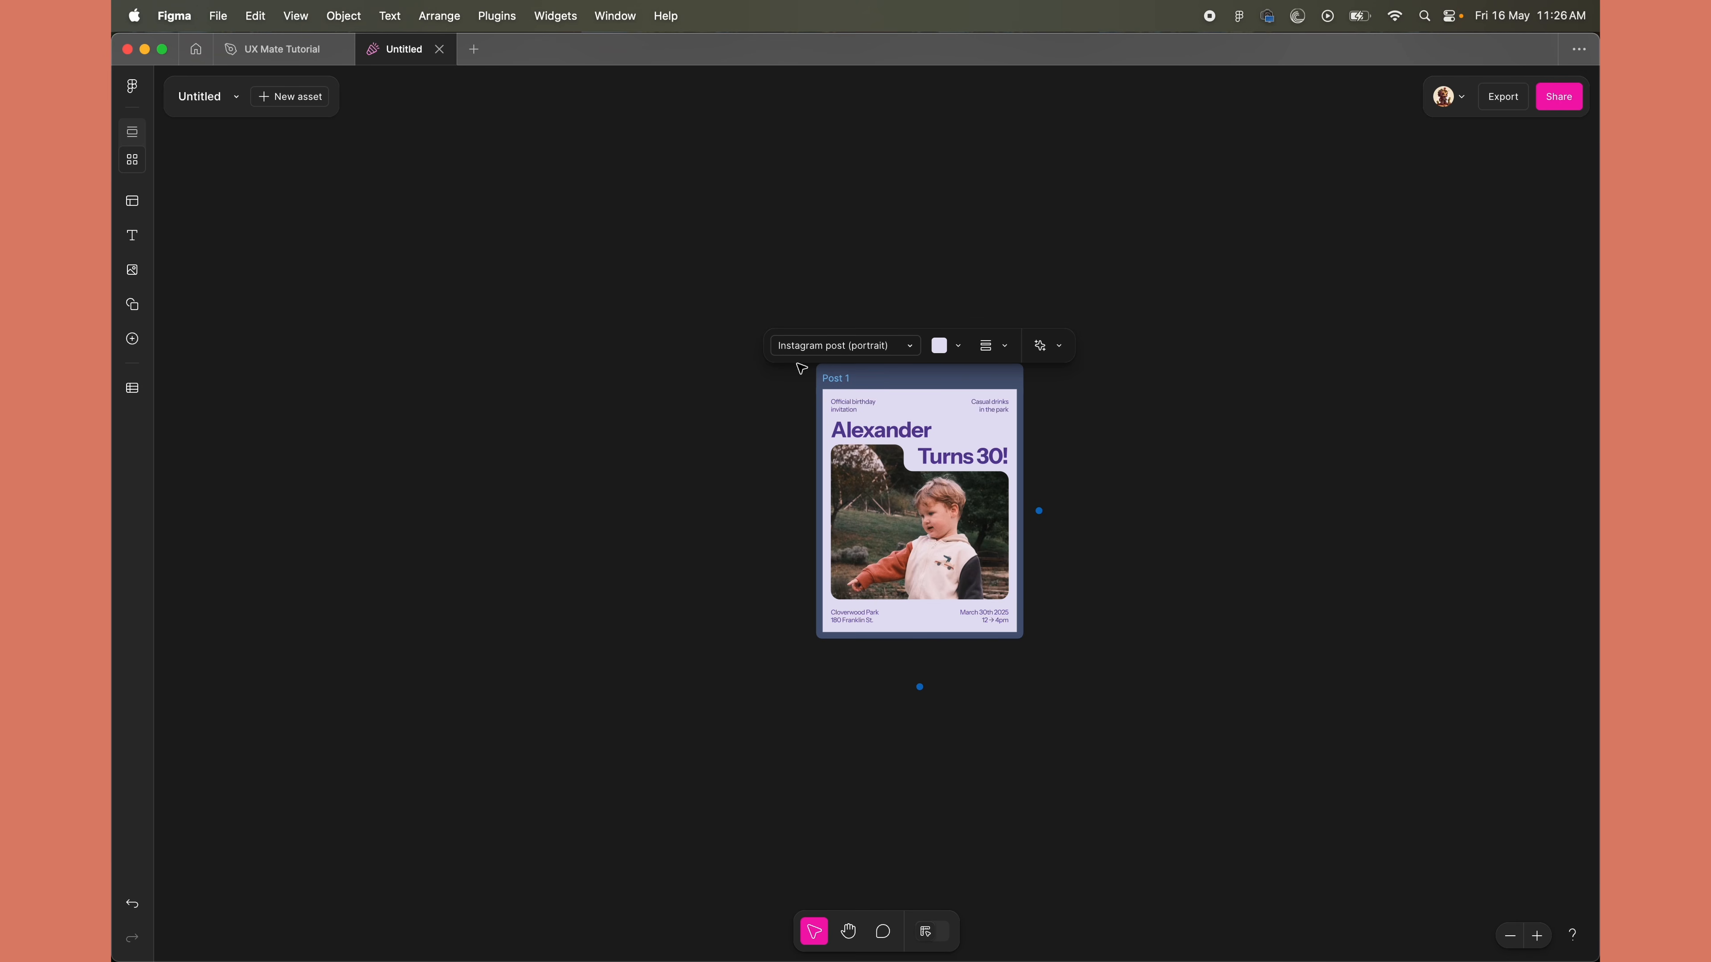
click(133, 135)
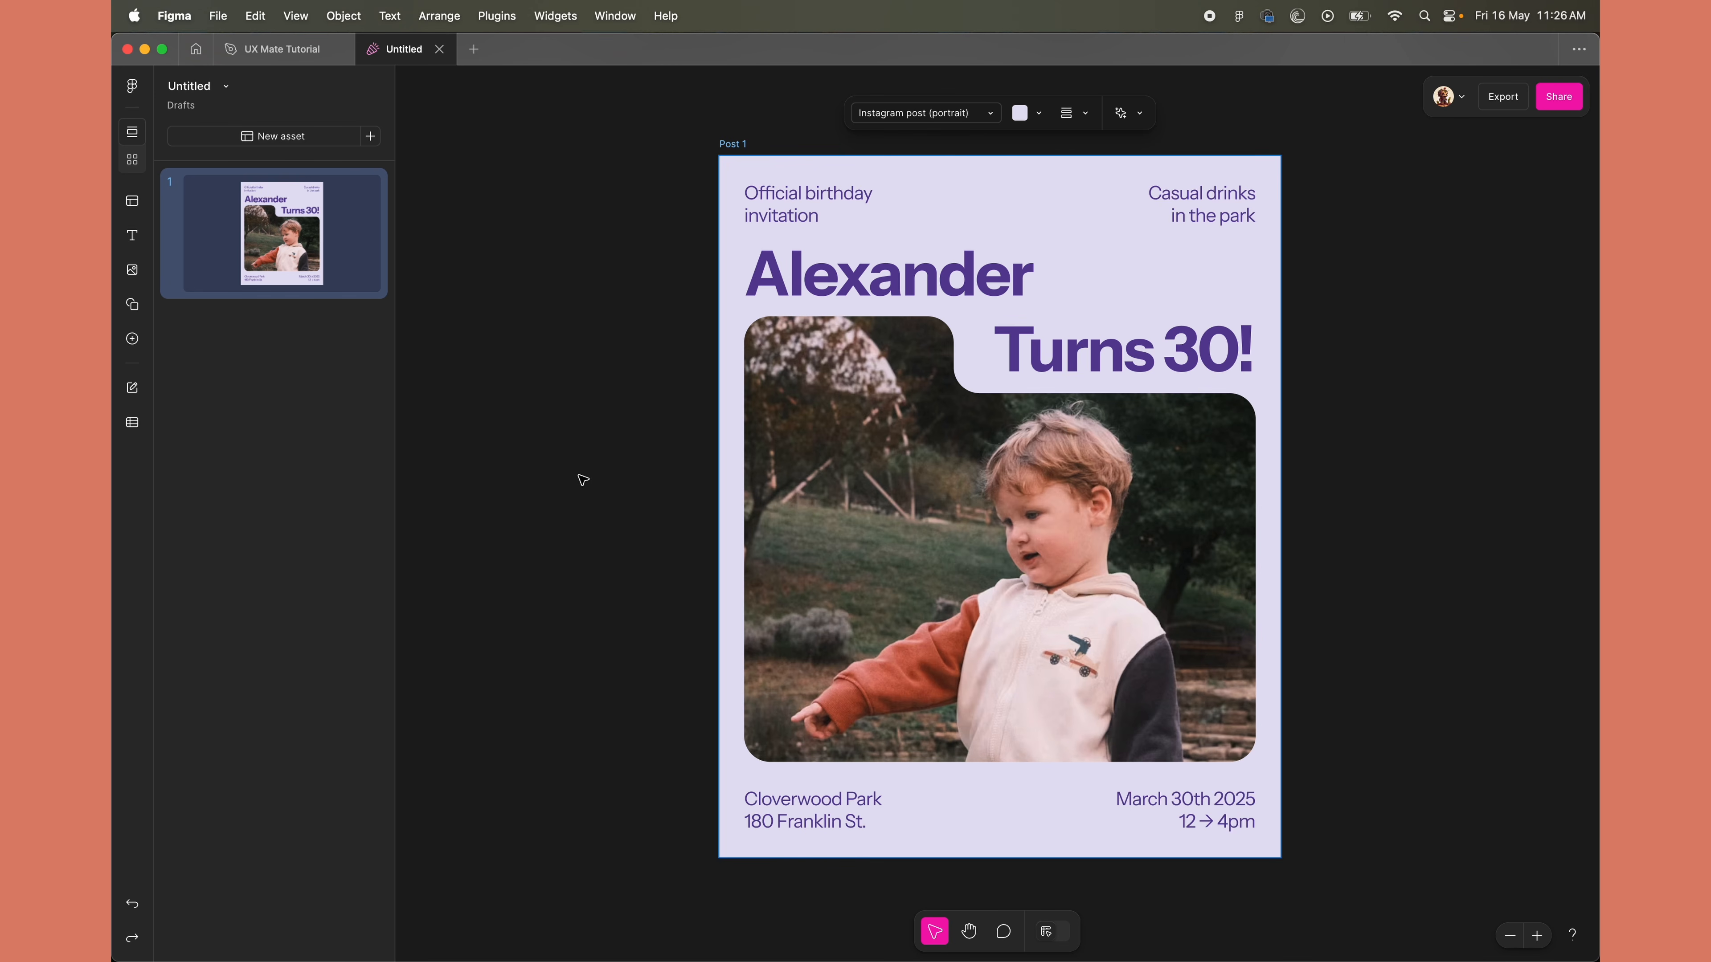
click(133, 161)
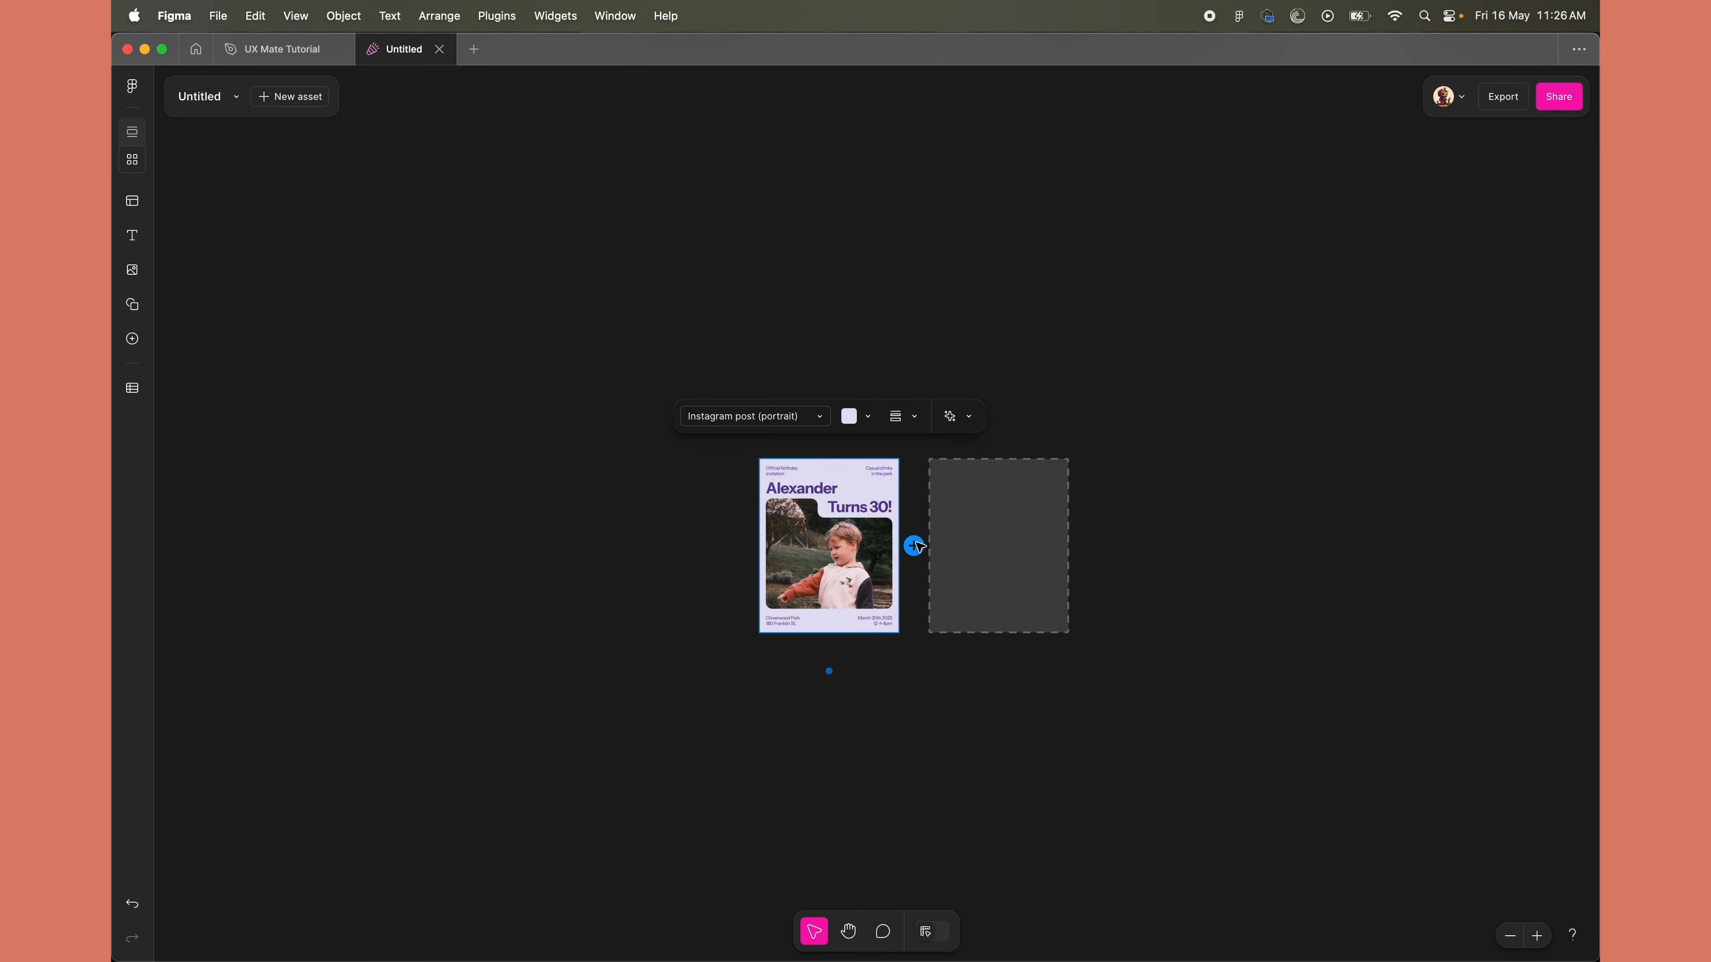
Insert a blank asset directly beside Post 1 and delete it again
click(910, 544)
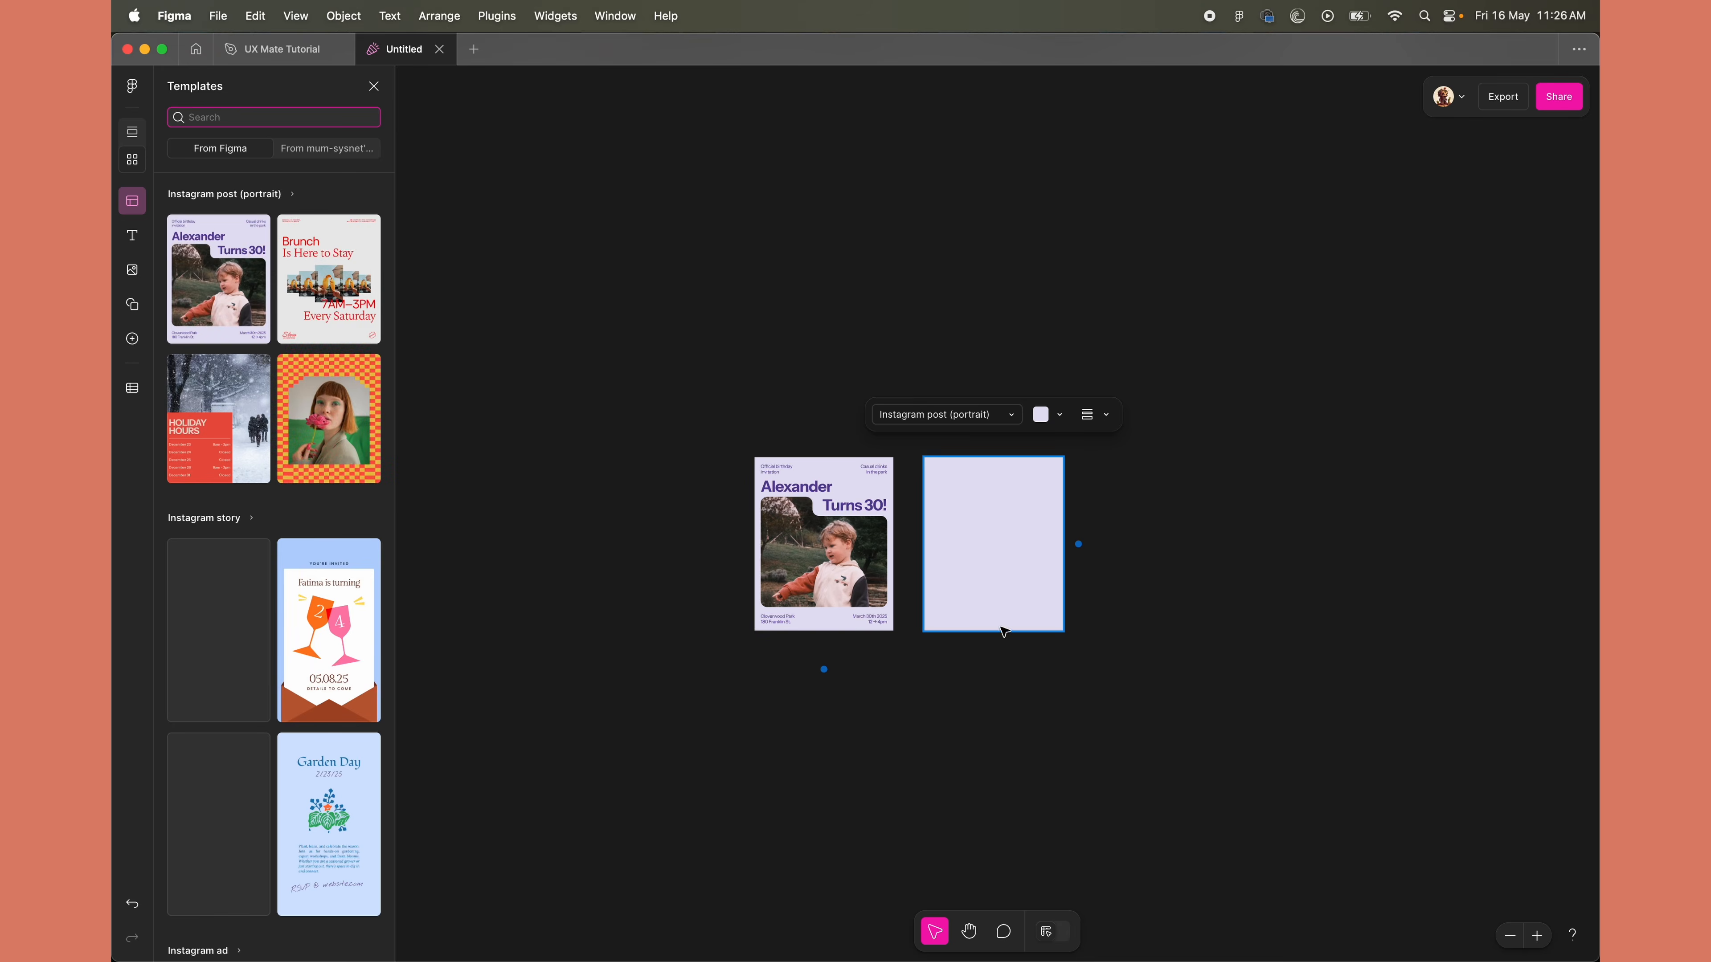
click(959, 565)
key(Delete)
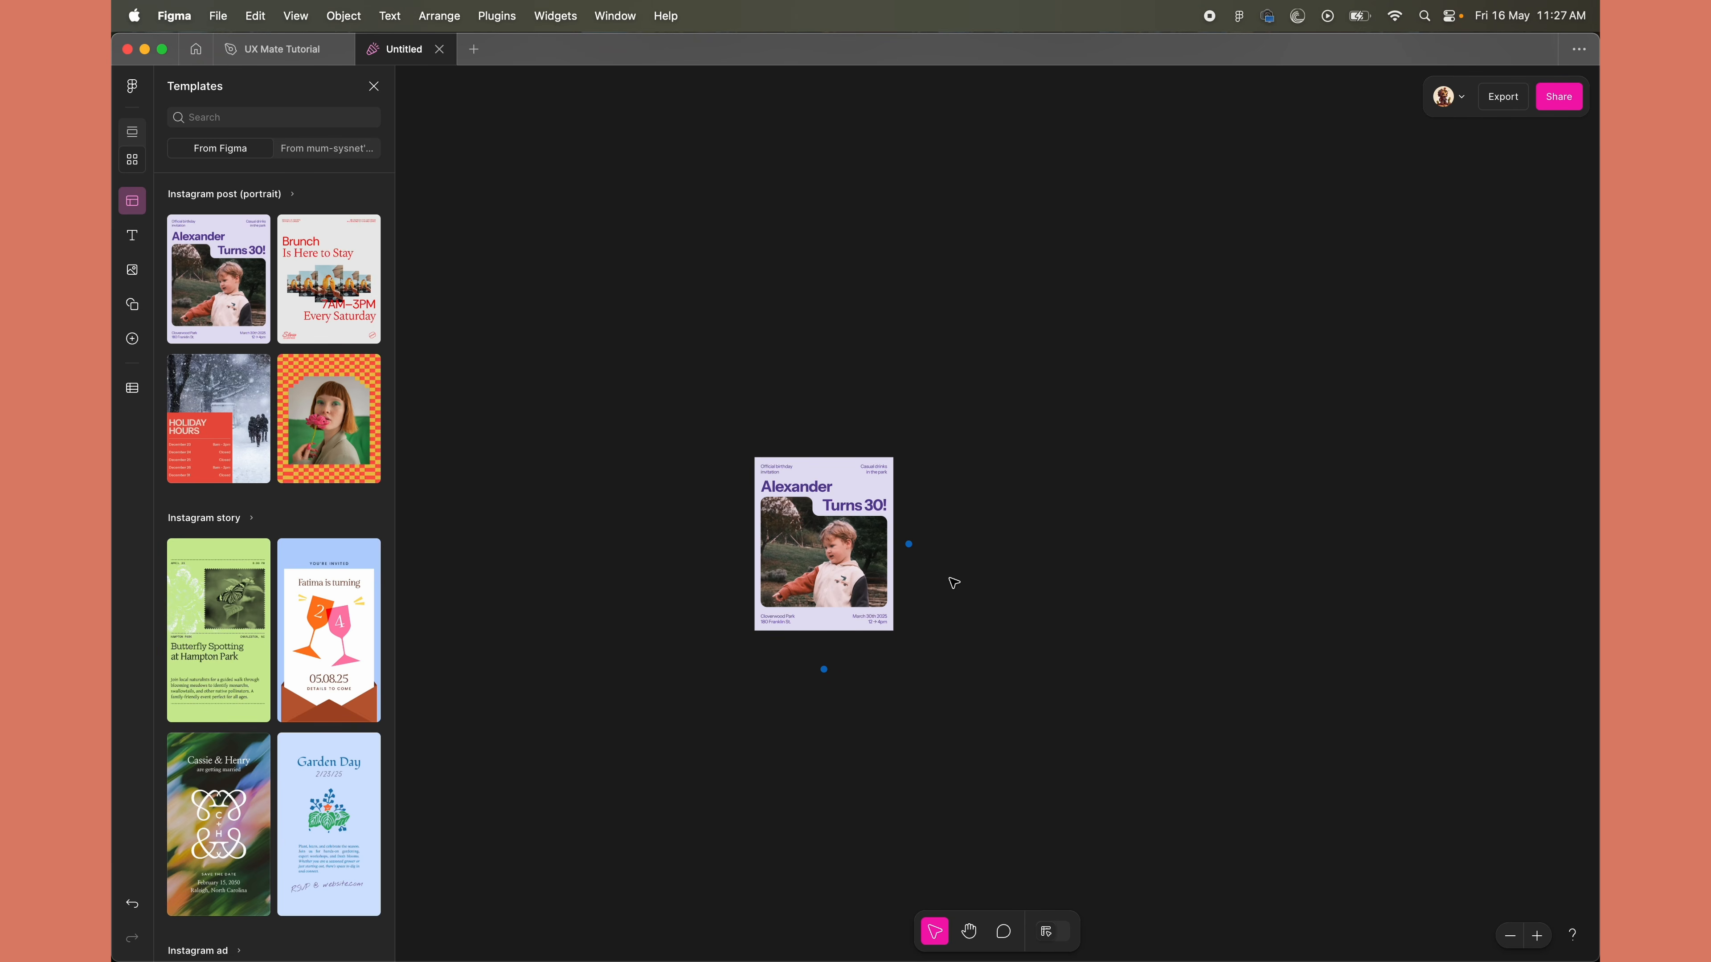
Examine the text formatting options for the "Official birthday invitation" text and the large name heading in Post 1
scroll(810, 485, up, 5)
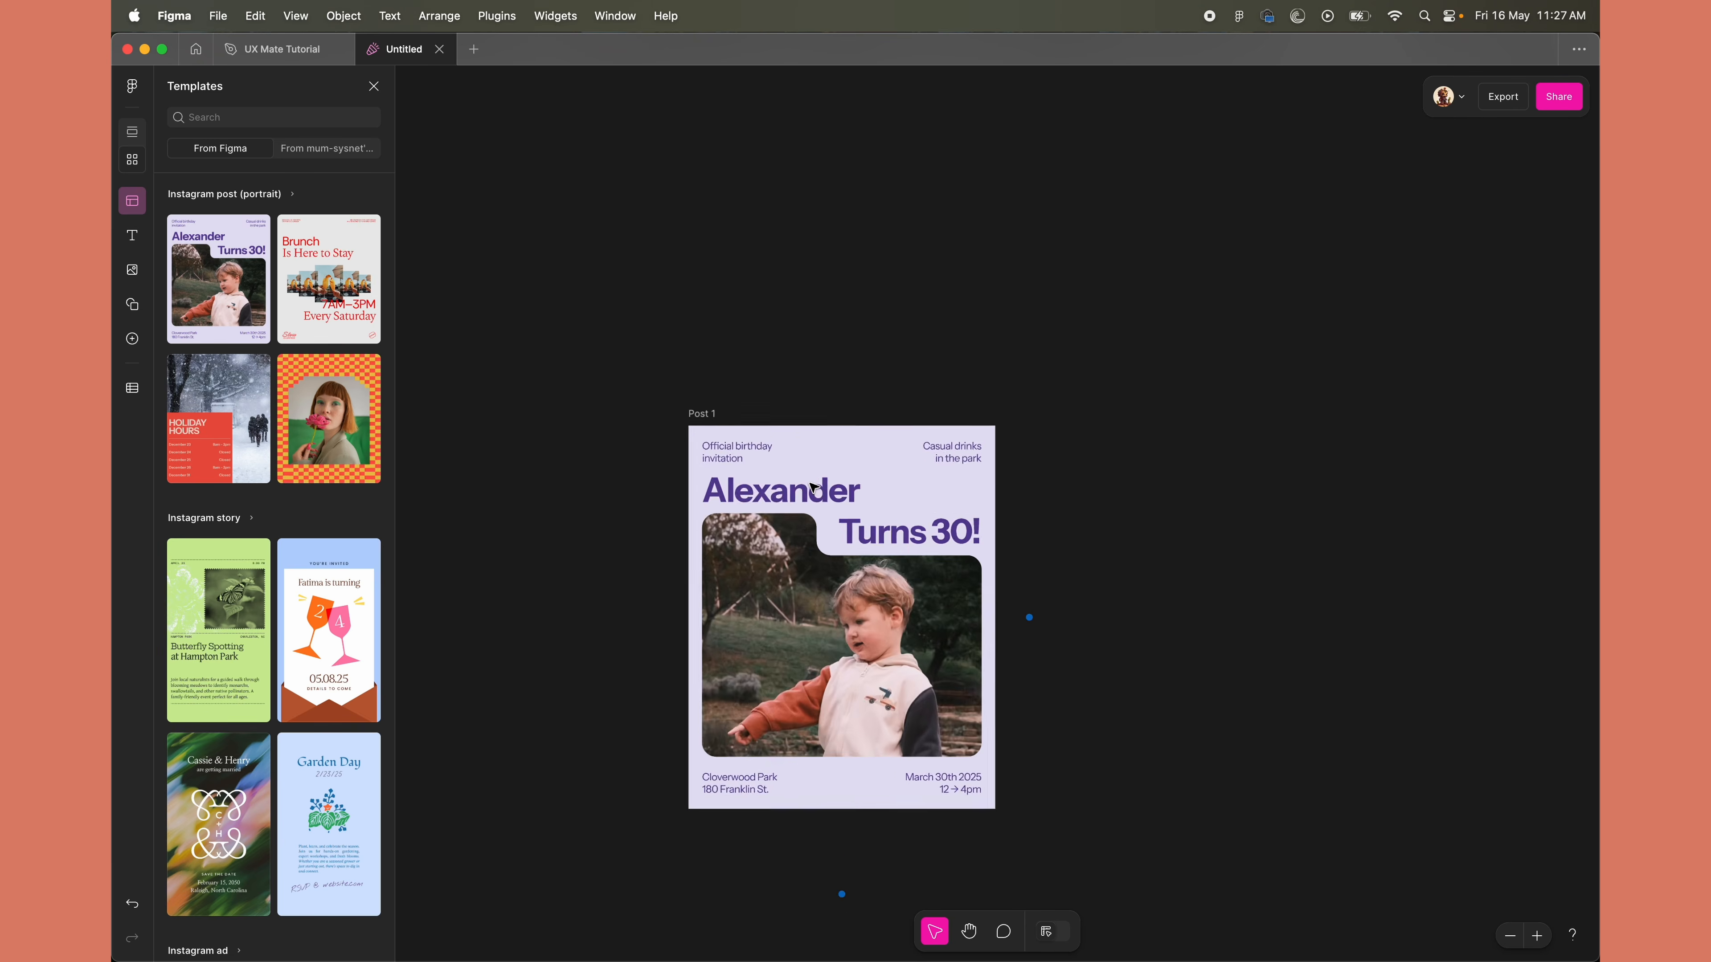
double_click(715, 451)
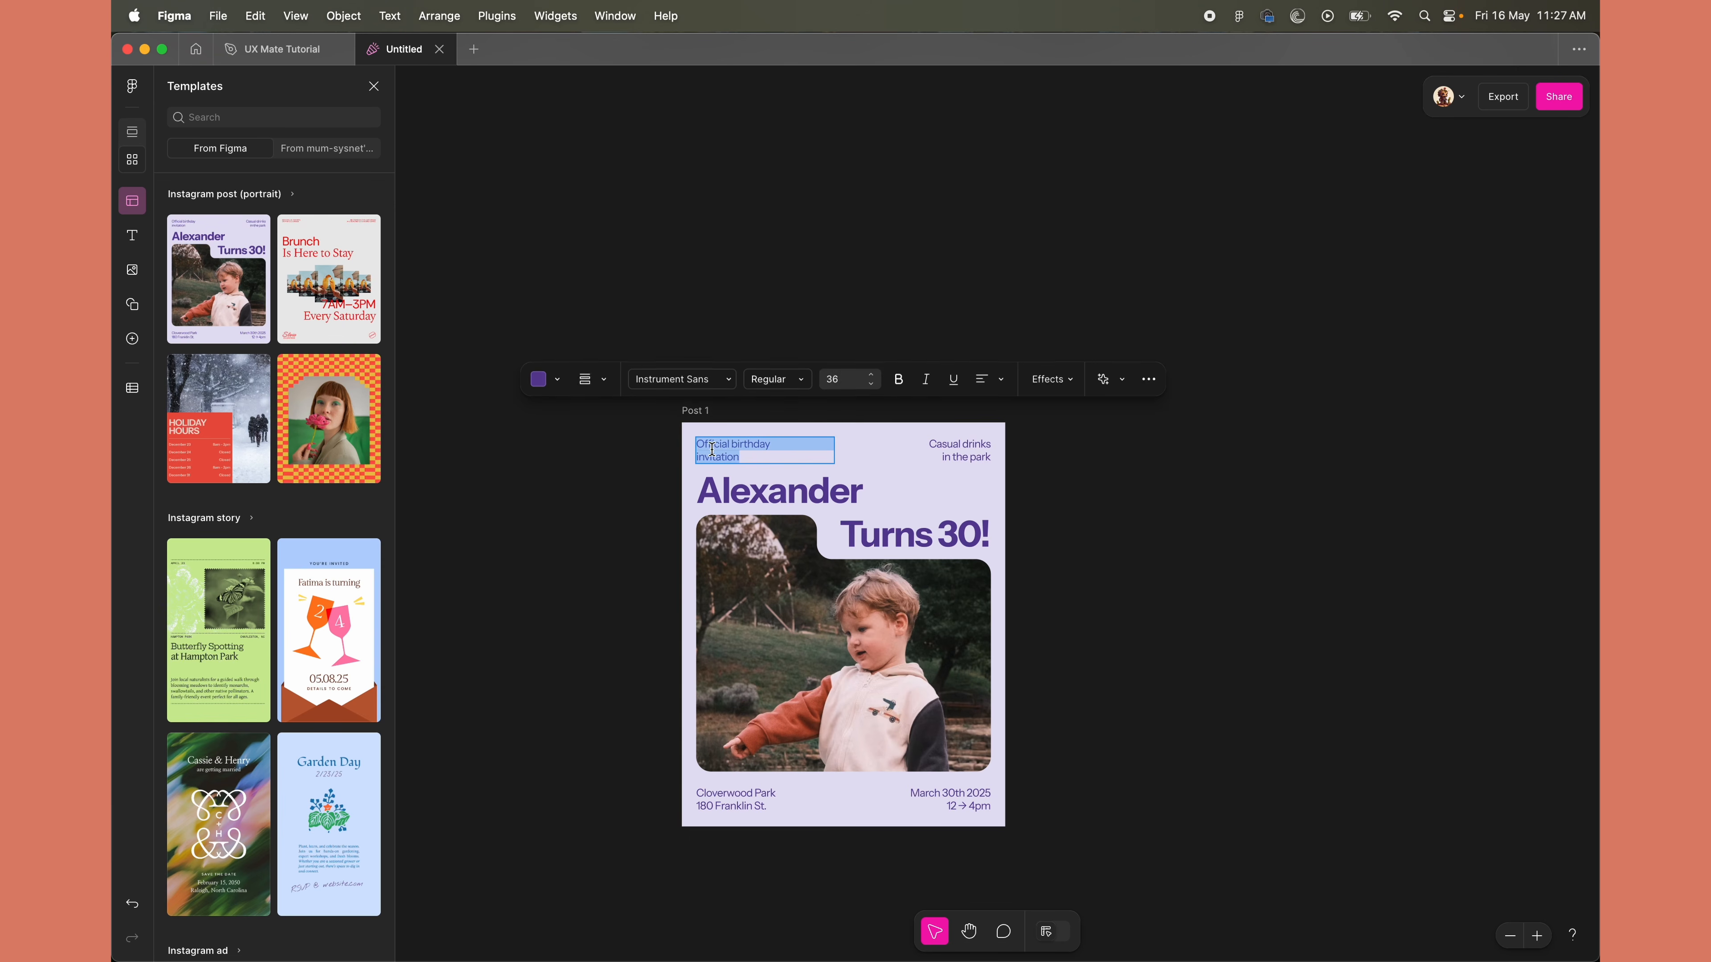
click(727, 488)
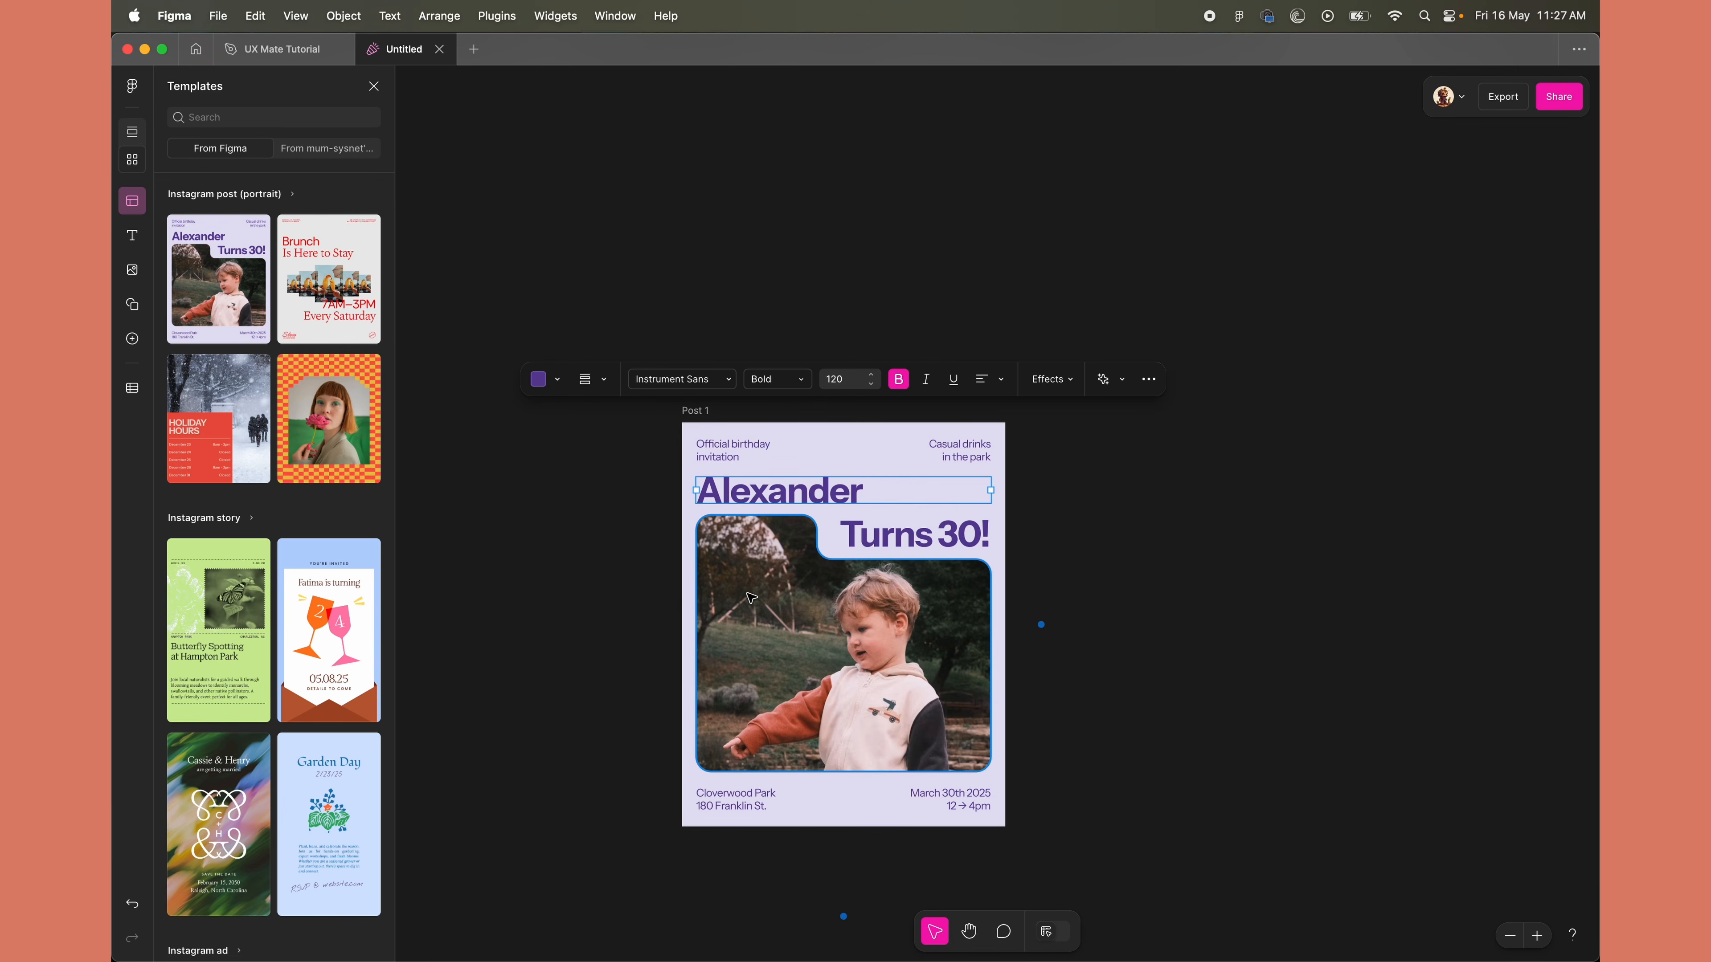
Examine the image fill options of the photo in Post 1, including its AI editing choices, without applying any
click(801, 647)
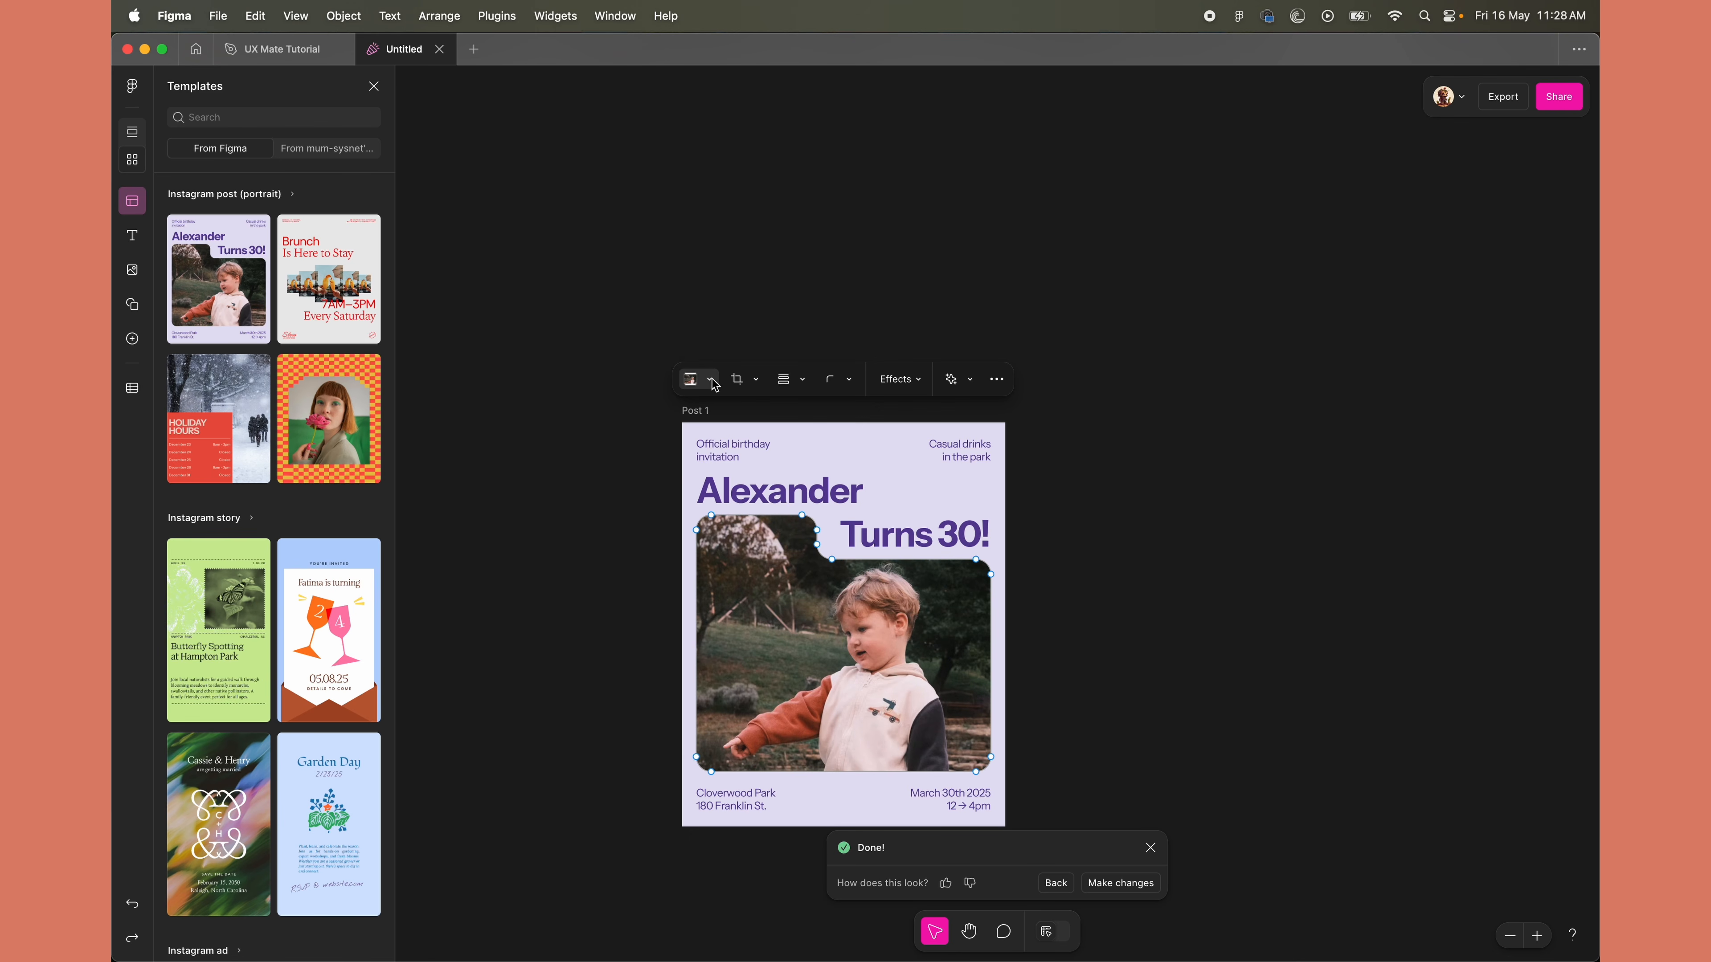
click(697, 382)
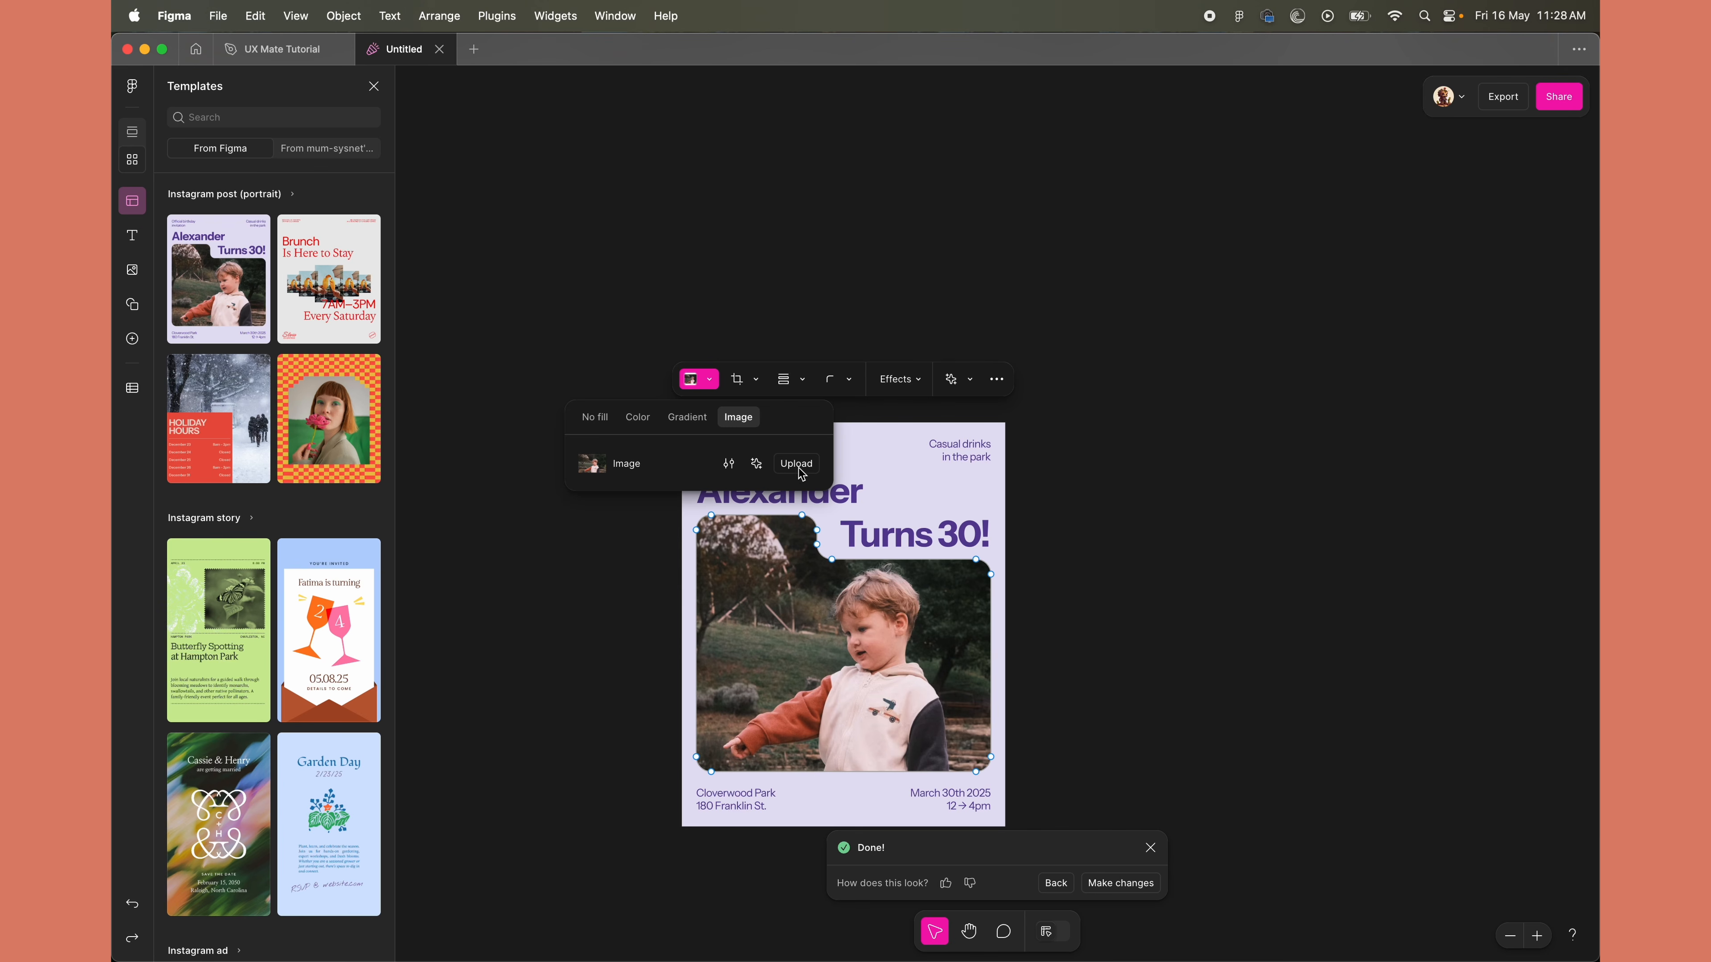
click(762, 467)
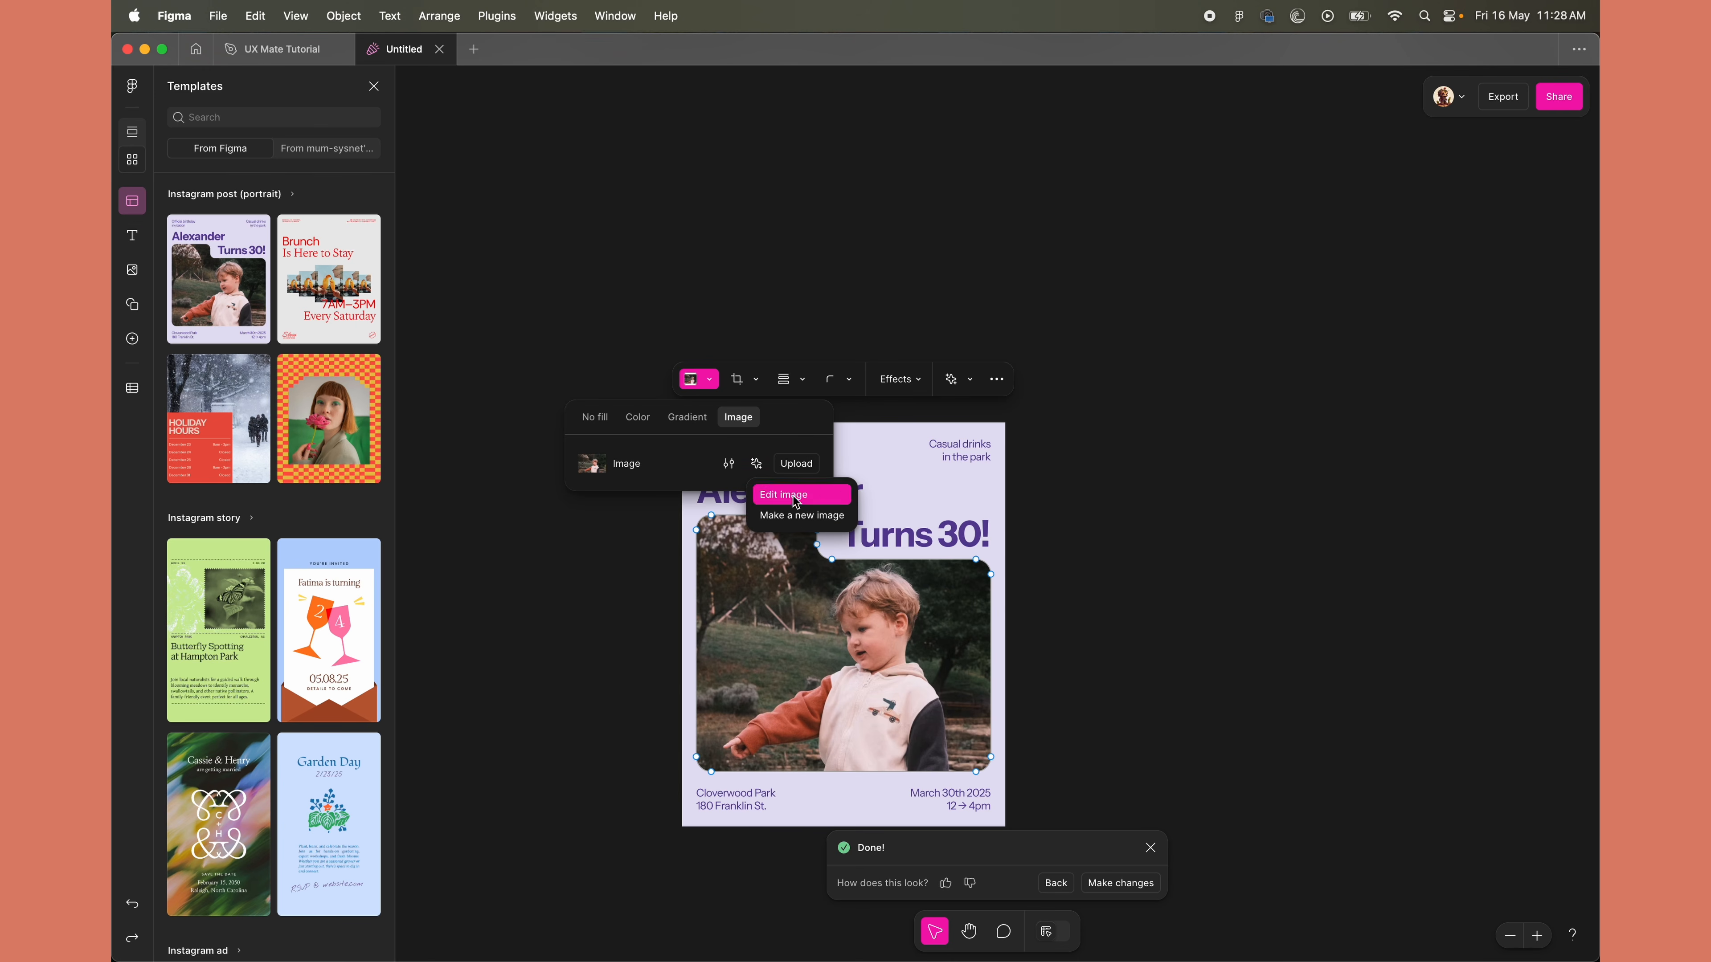
click(675, 474)
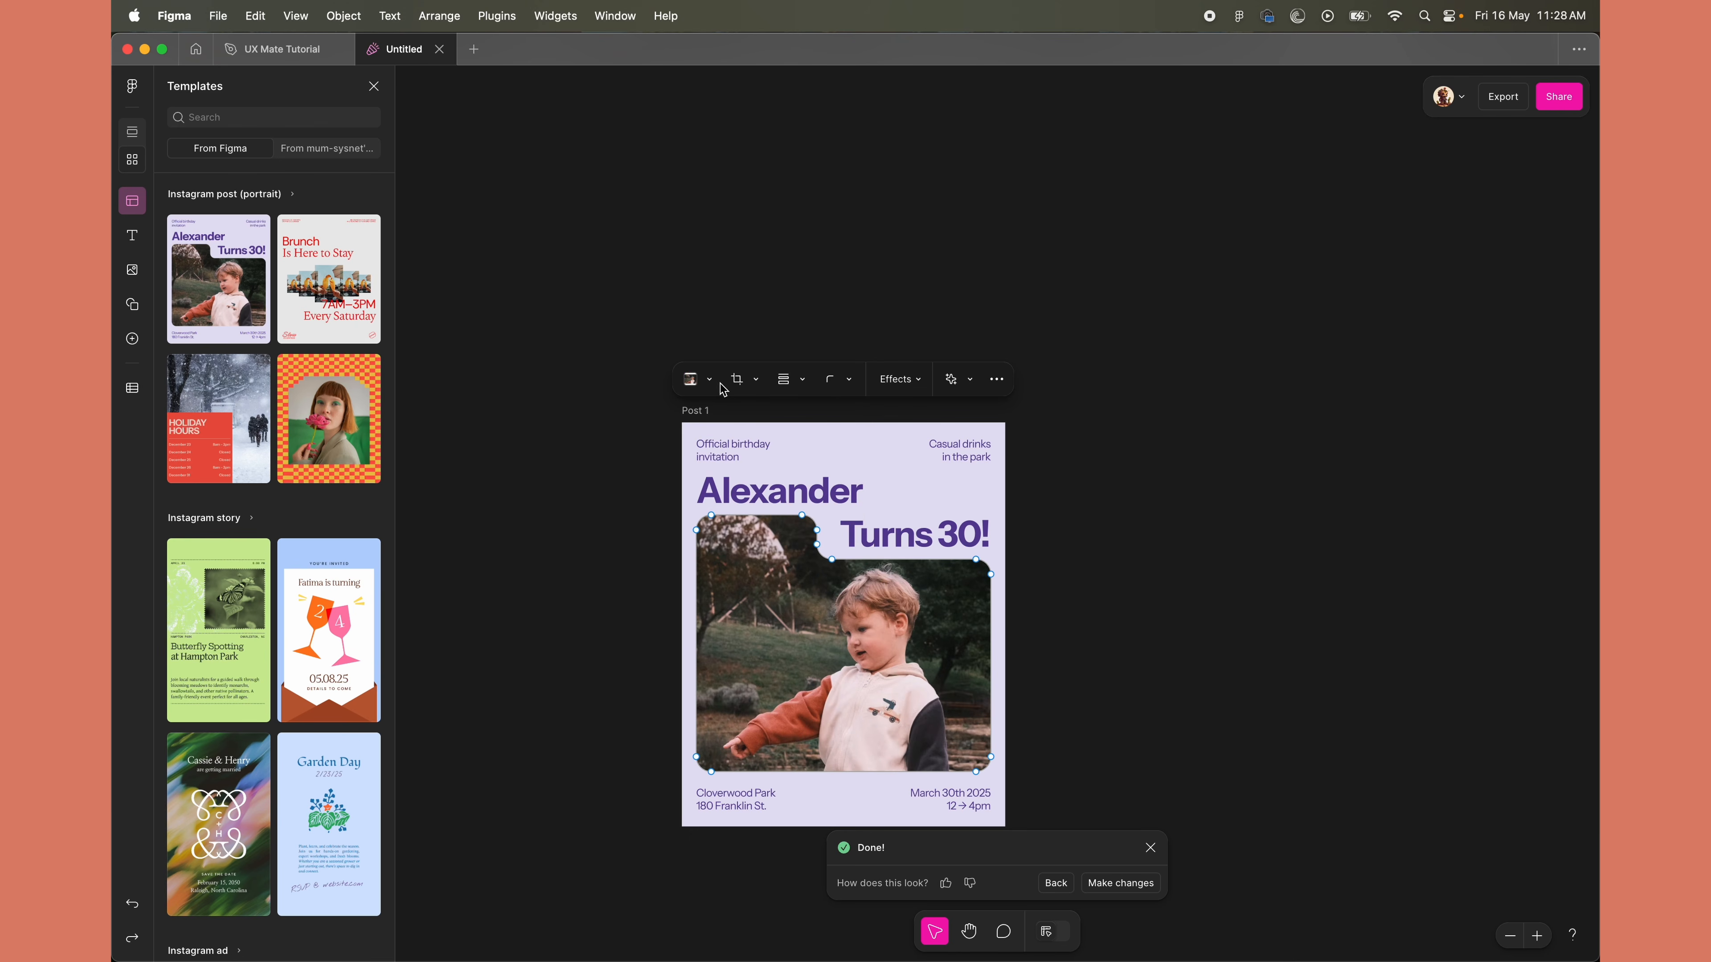
key(Escape)
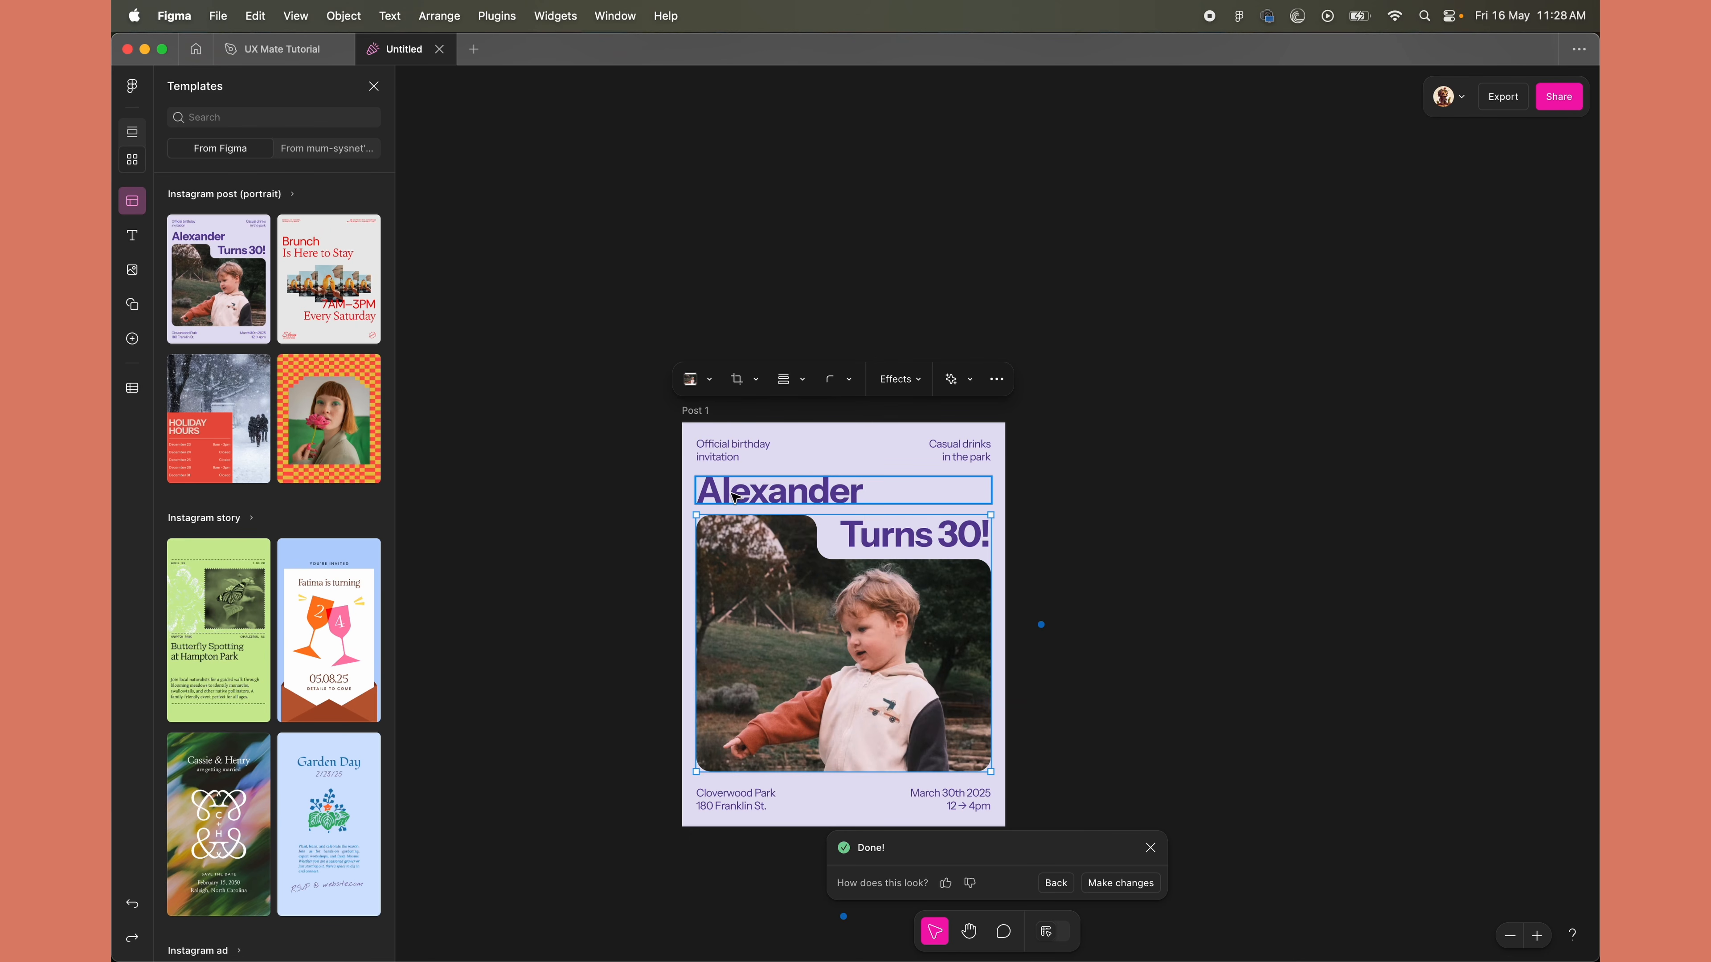
Examine the formatting options and colour choices of the large name heading without changing them
click(1088, 459)
click(816, 500)
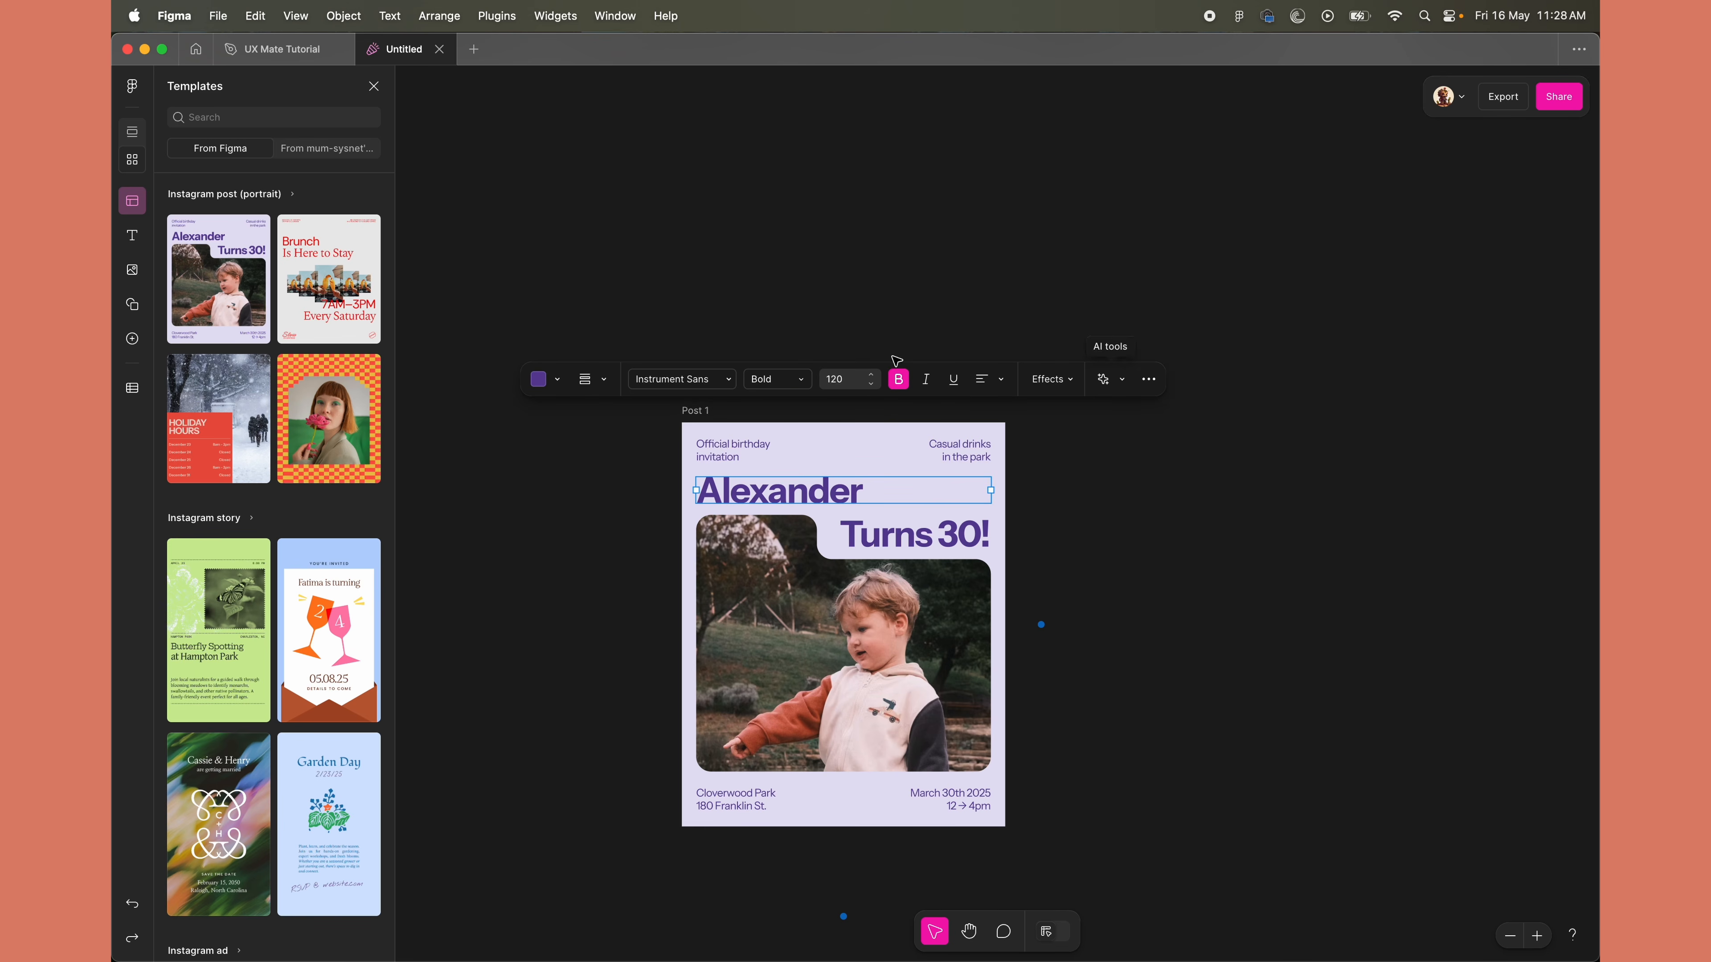
click(561, 381)
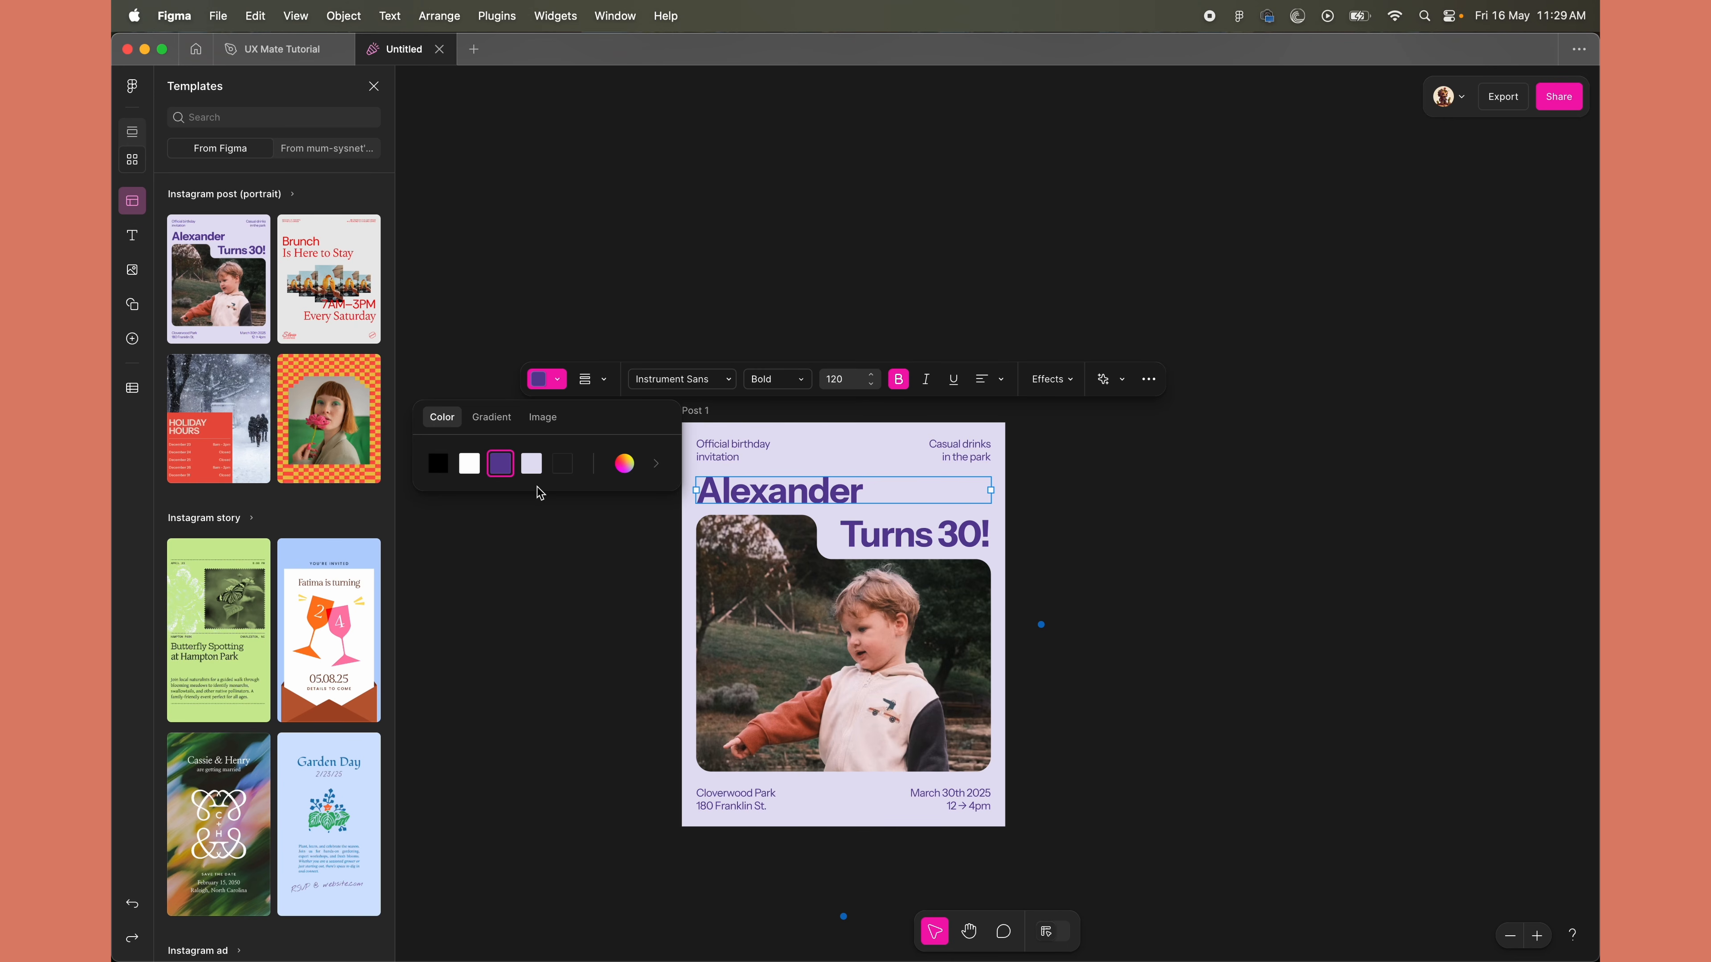
click(601, 685)
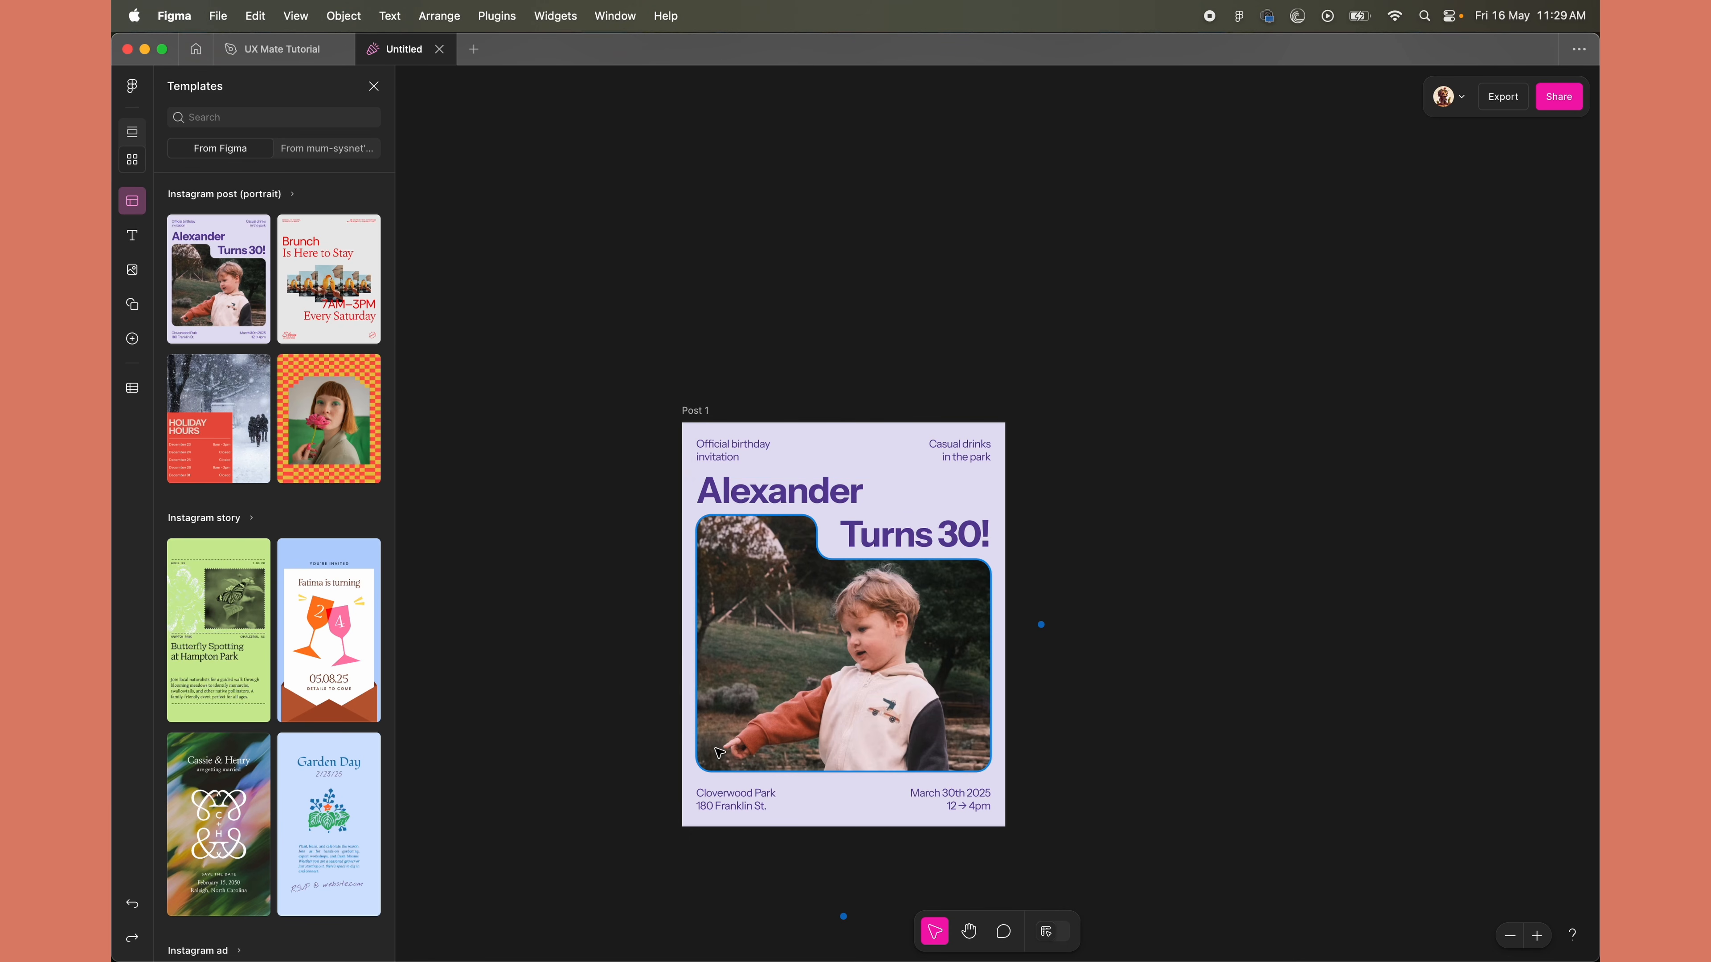
Add a blank Instagram post (portrait) asset directly beside Post 1
click(687, 412)
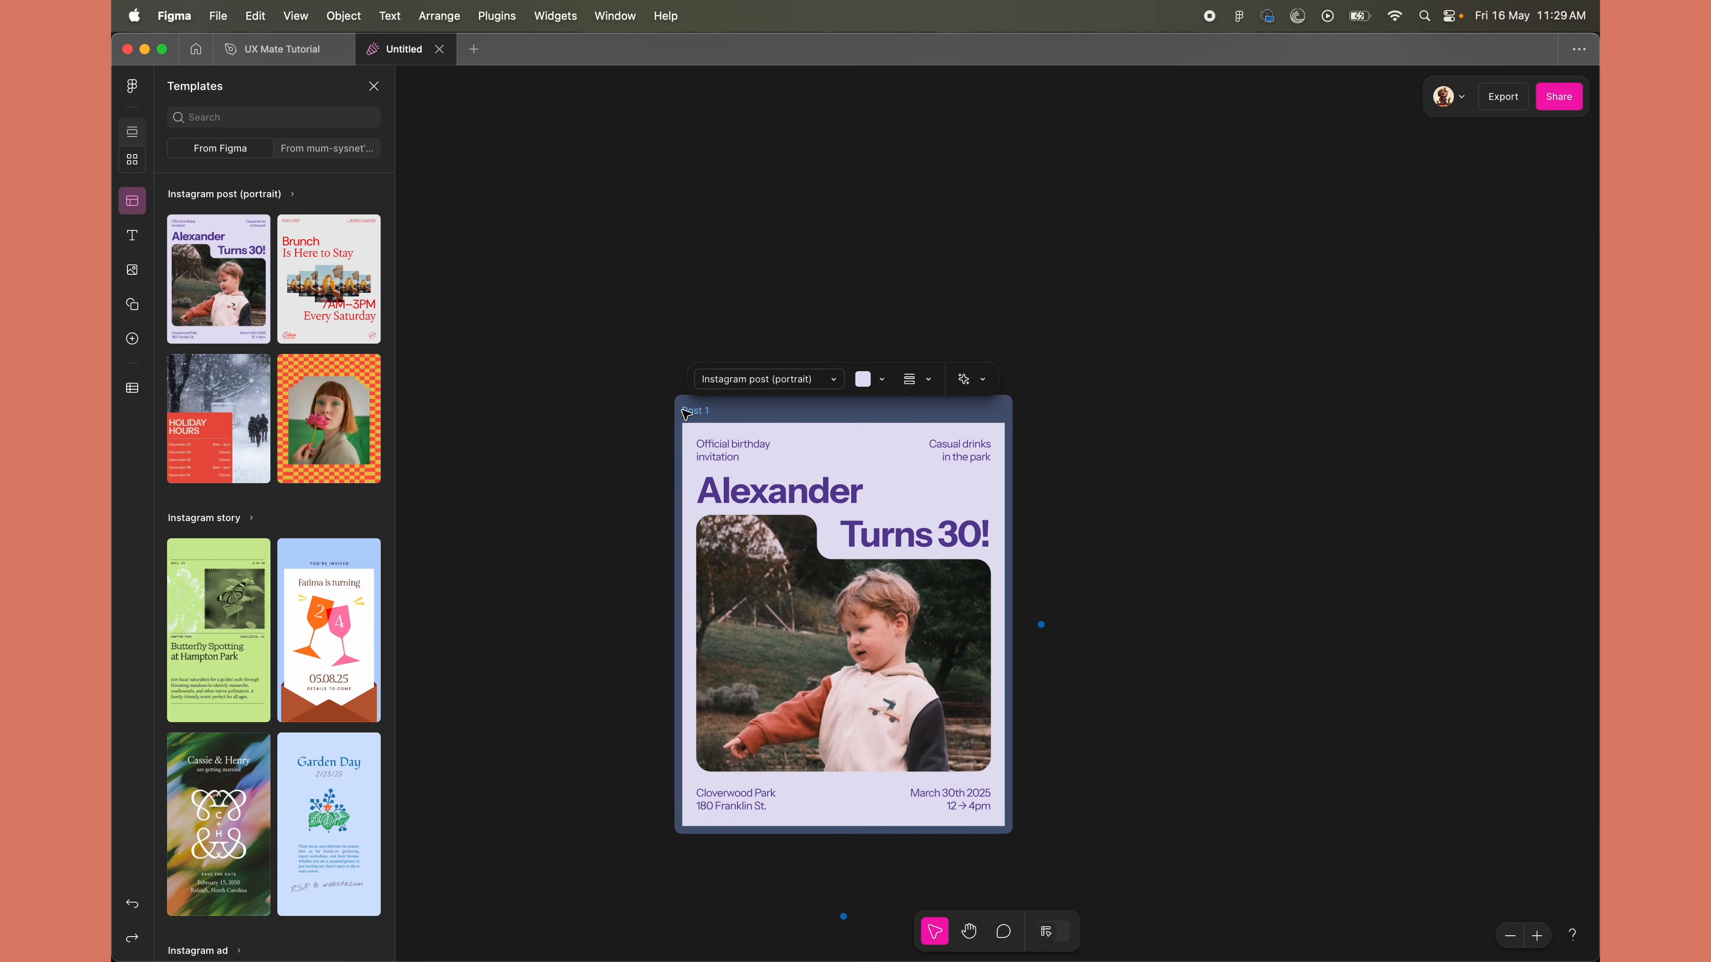
click(133, 236)
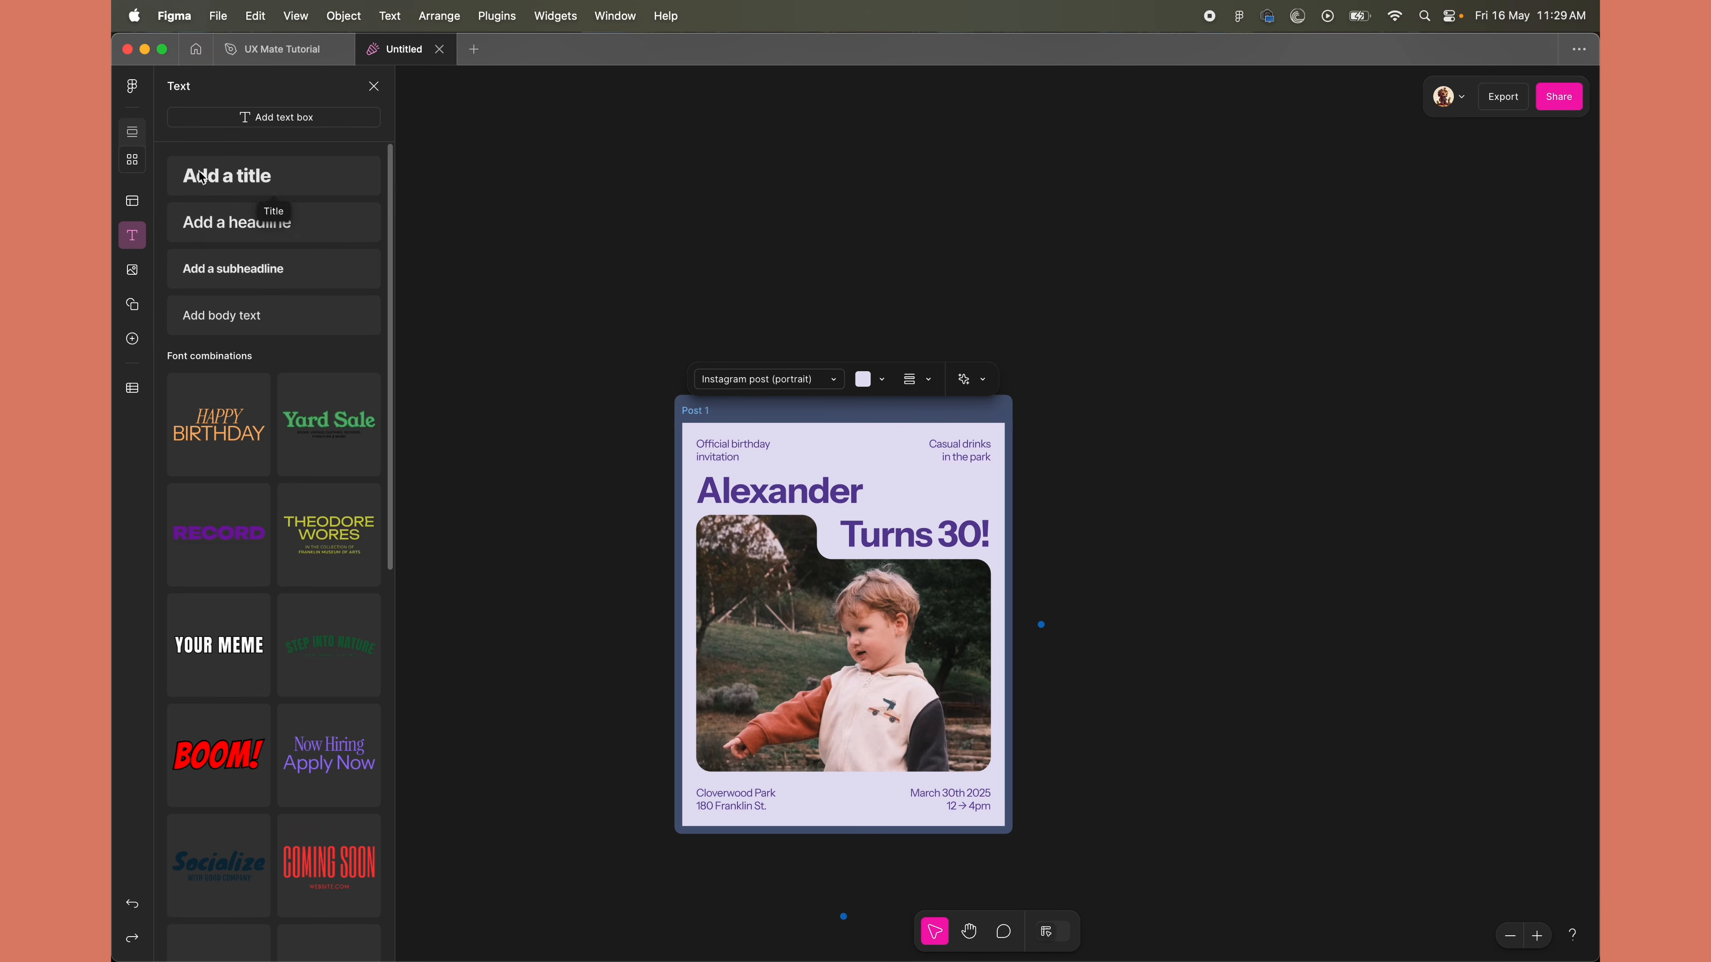
click(1056, 628)
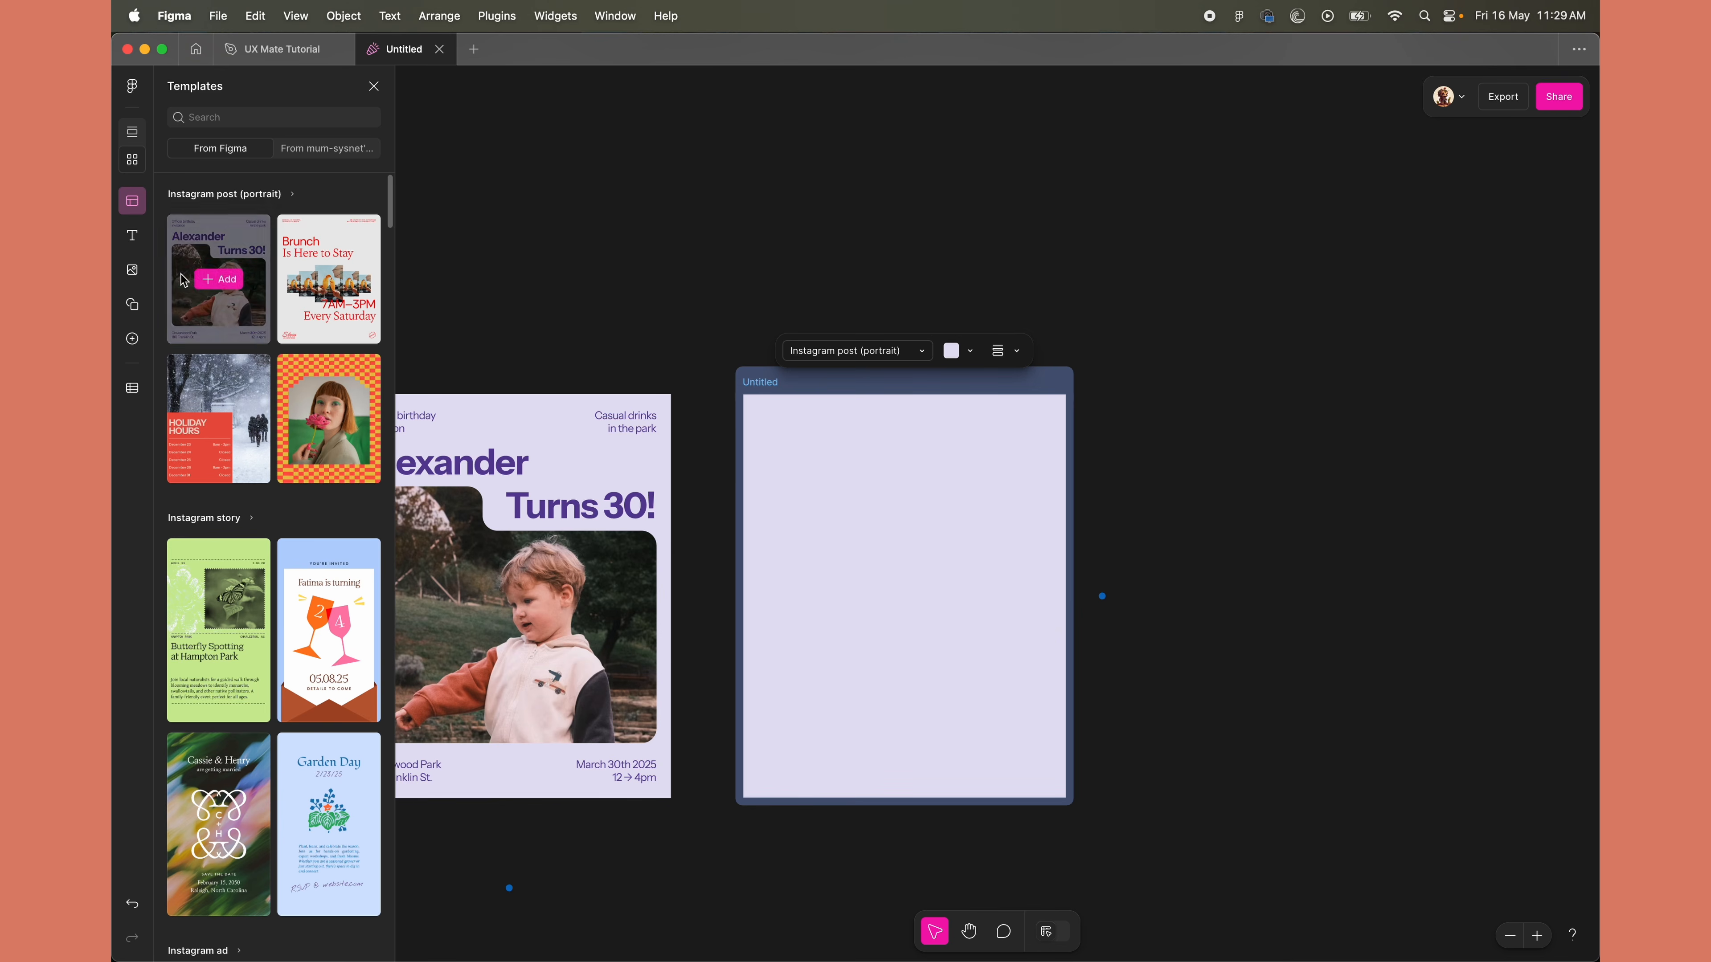
Insert the HAPPY BIRTHDAY font combination into the upper half of the blank asset beside Post 1
click(133, 237)
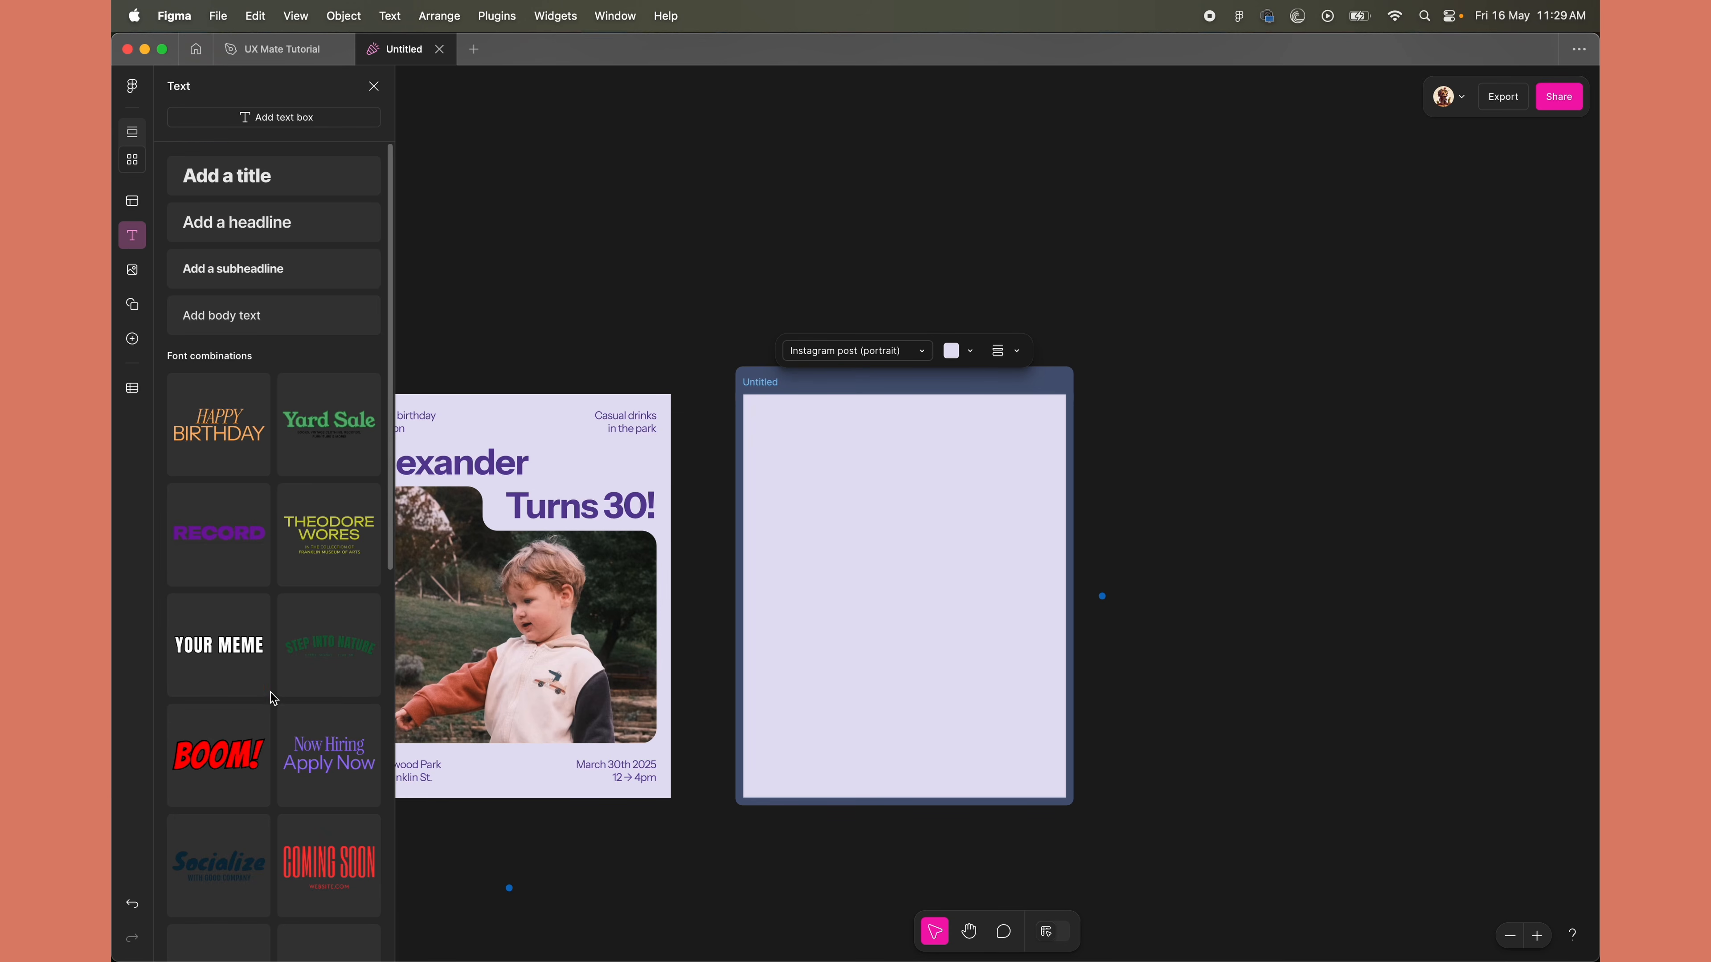
scroll(272, 698, down, 10)
scroll(273, 698, up, 10)
click(145, 155)
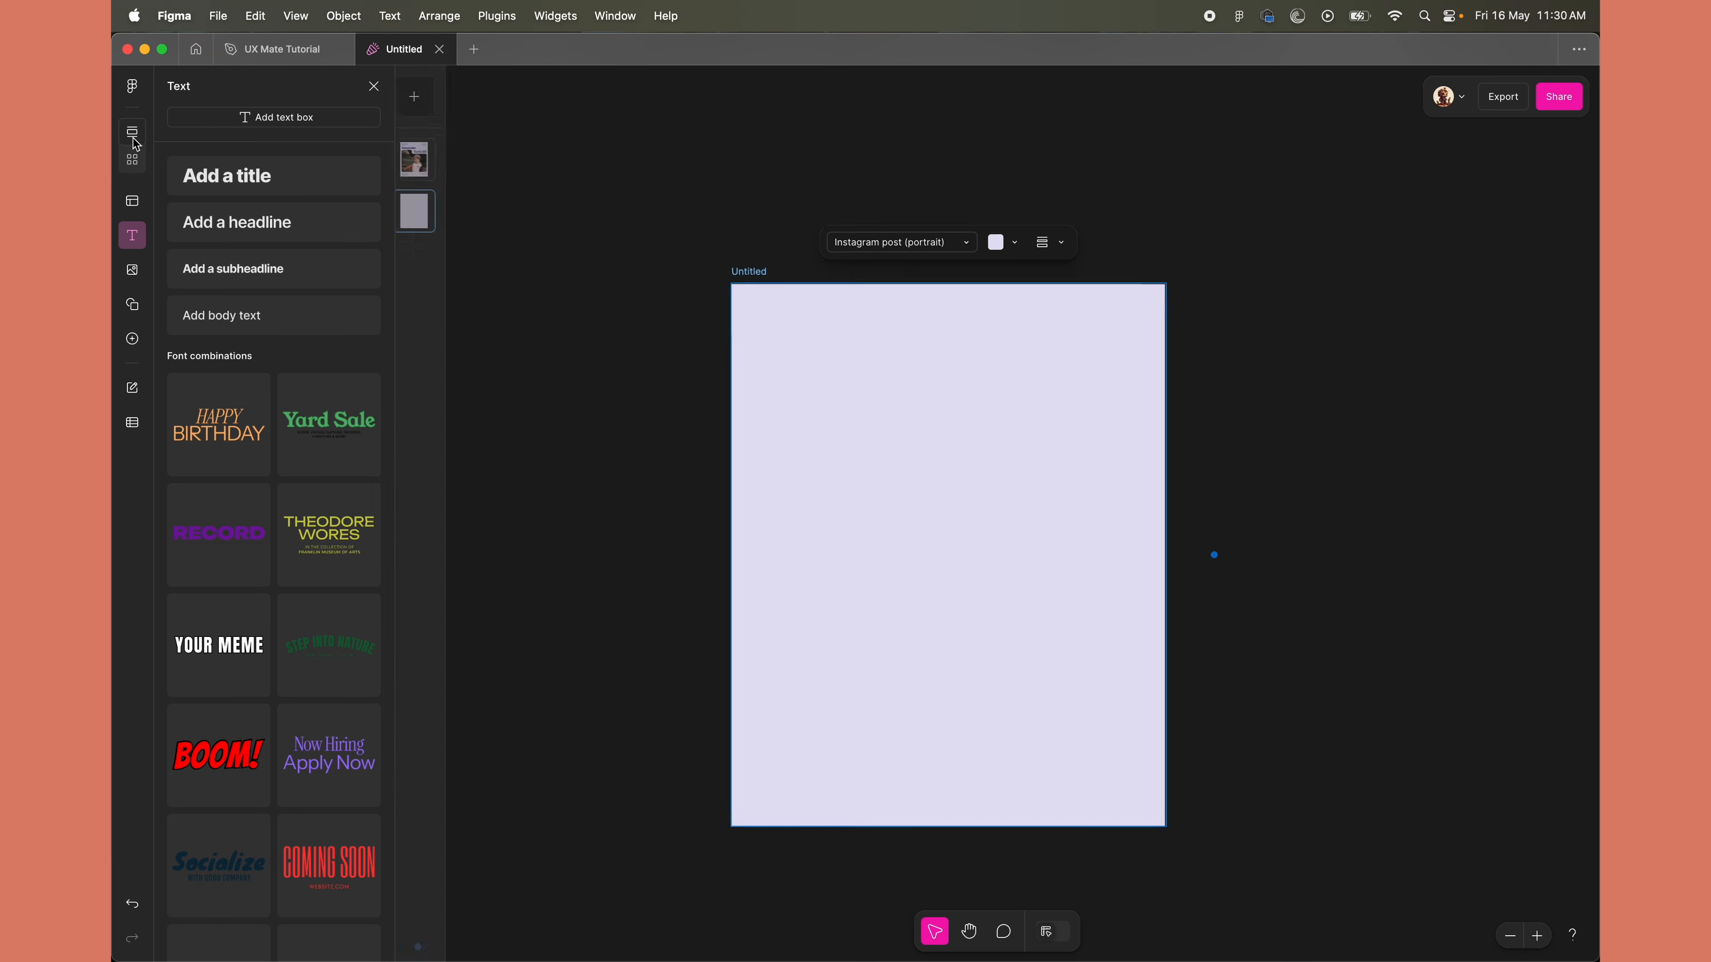
click(137, 164)
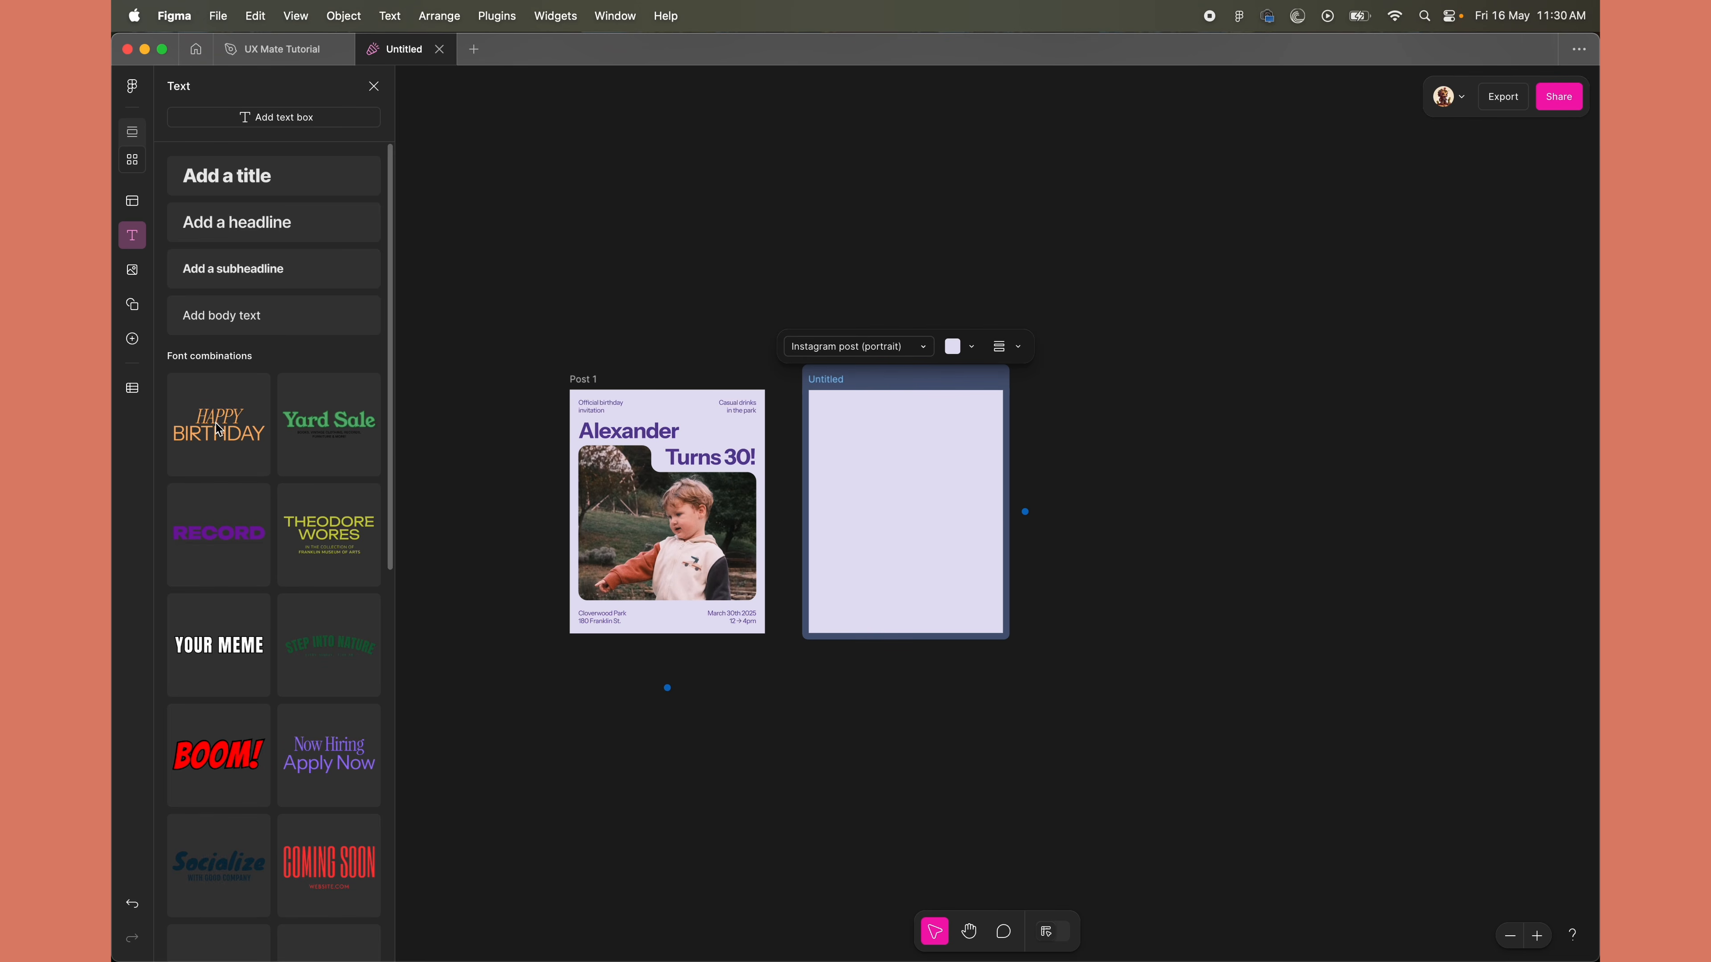
drag(273, 435, 904, 484)
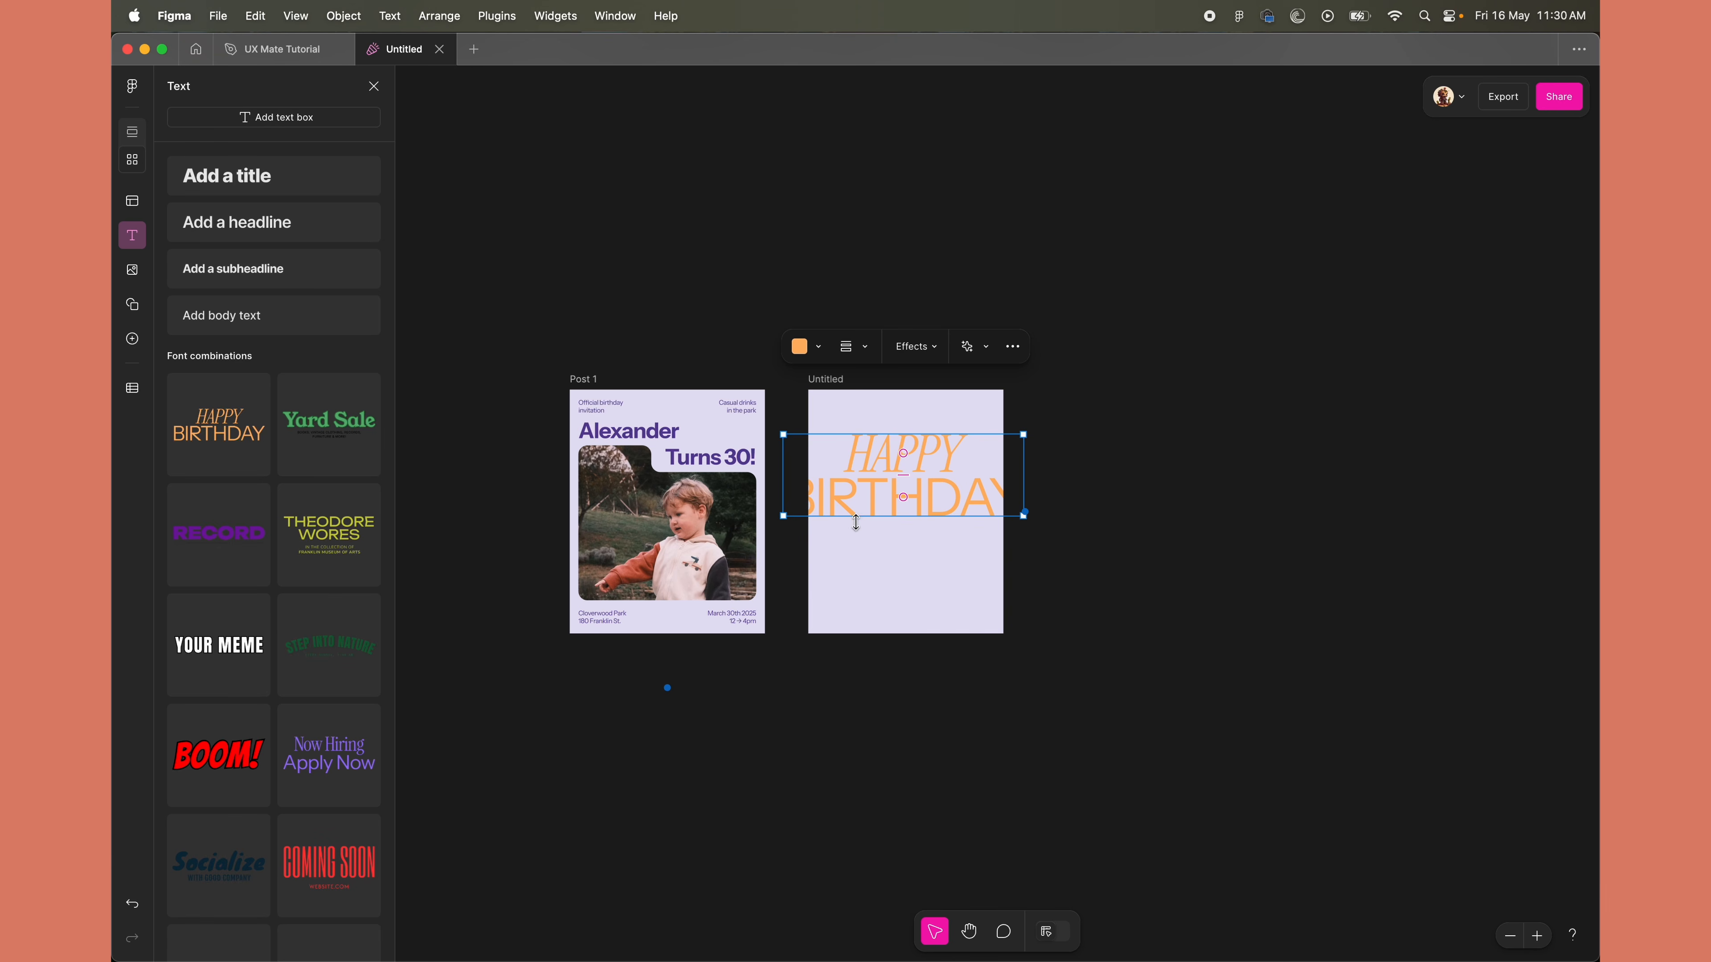
Shrink the HAPPY BIRTHDAY text to fit within the asset's width and centre it near the asset's upper edge
drag(783, 514, 893, 460)
scroll(893, 460, up, 5)
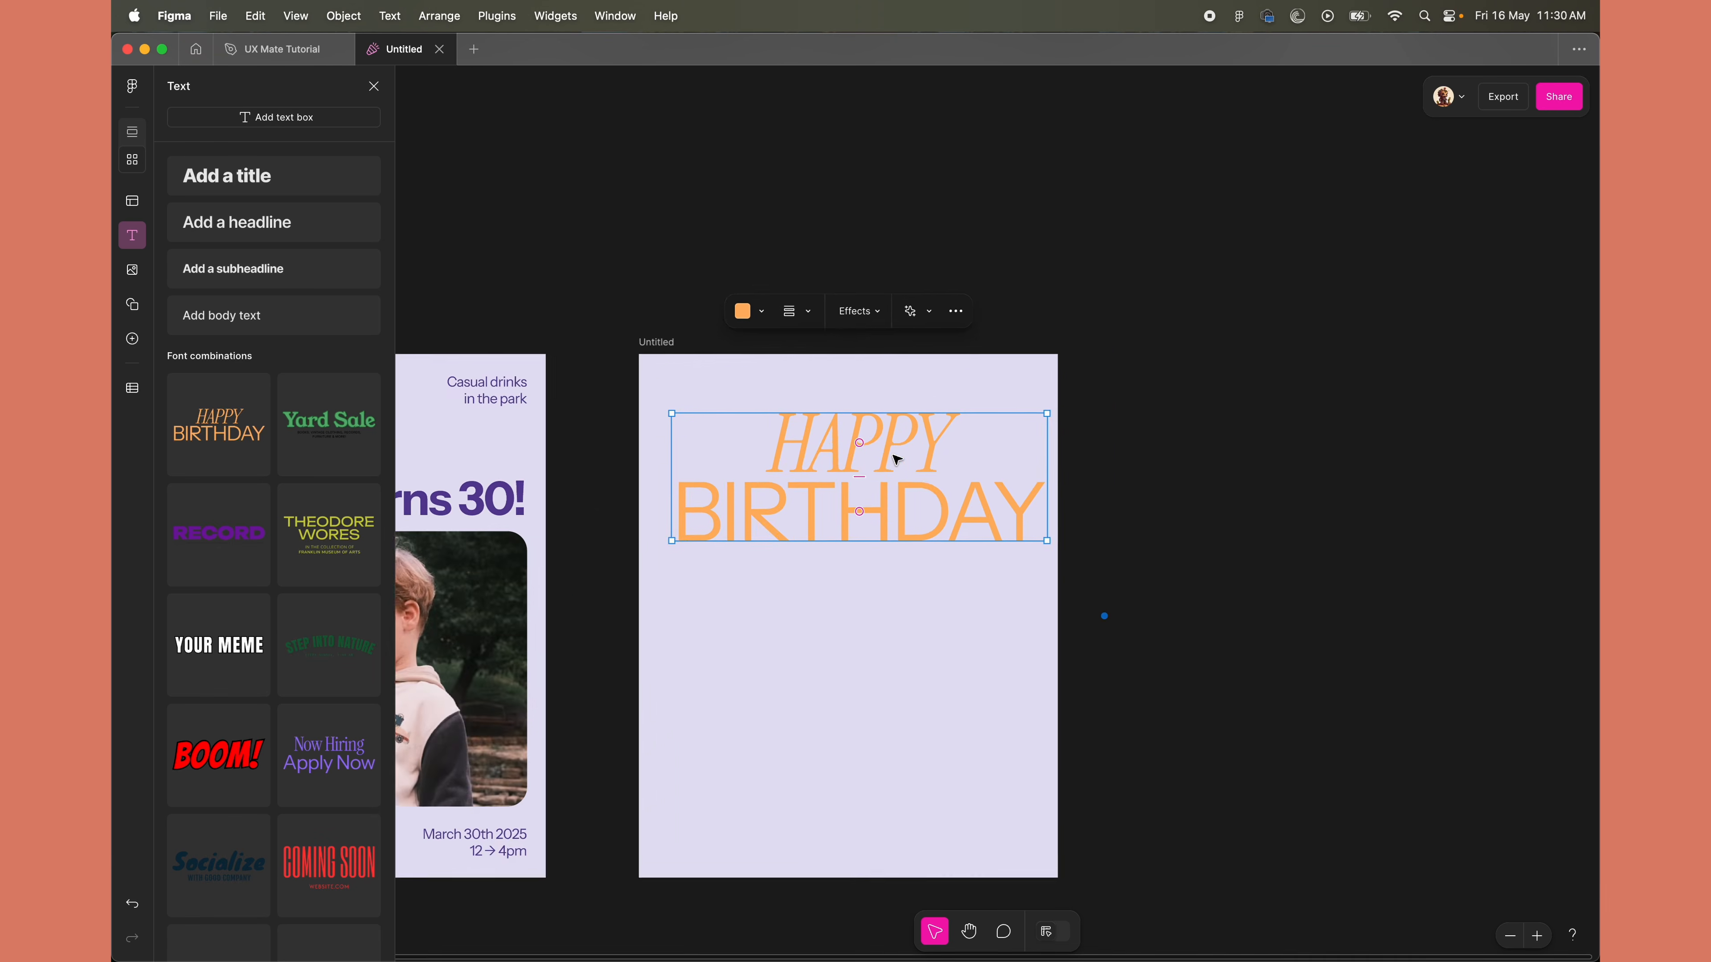
drag(1035, 542, 1000, 523)
drag(833, 465, 852, 429)
Set the fill of the HAPPY BIRTHDAY text to the dark purple used in Post 1, and deselect it
click(743, 311)
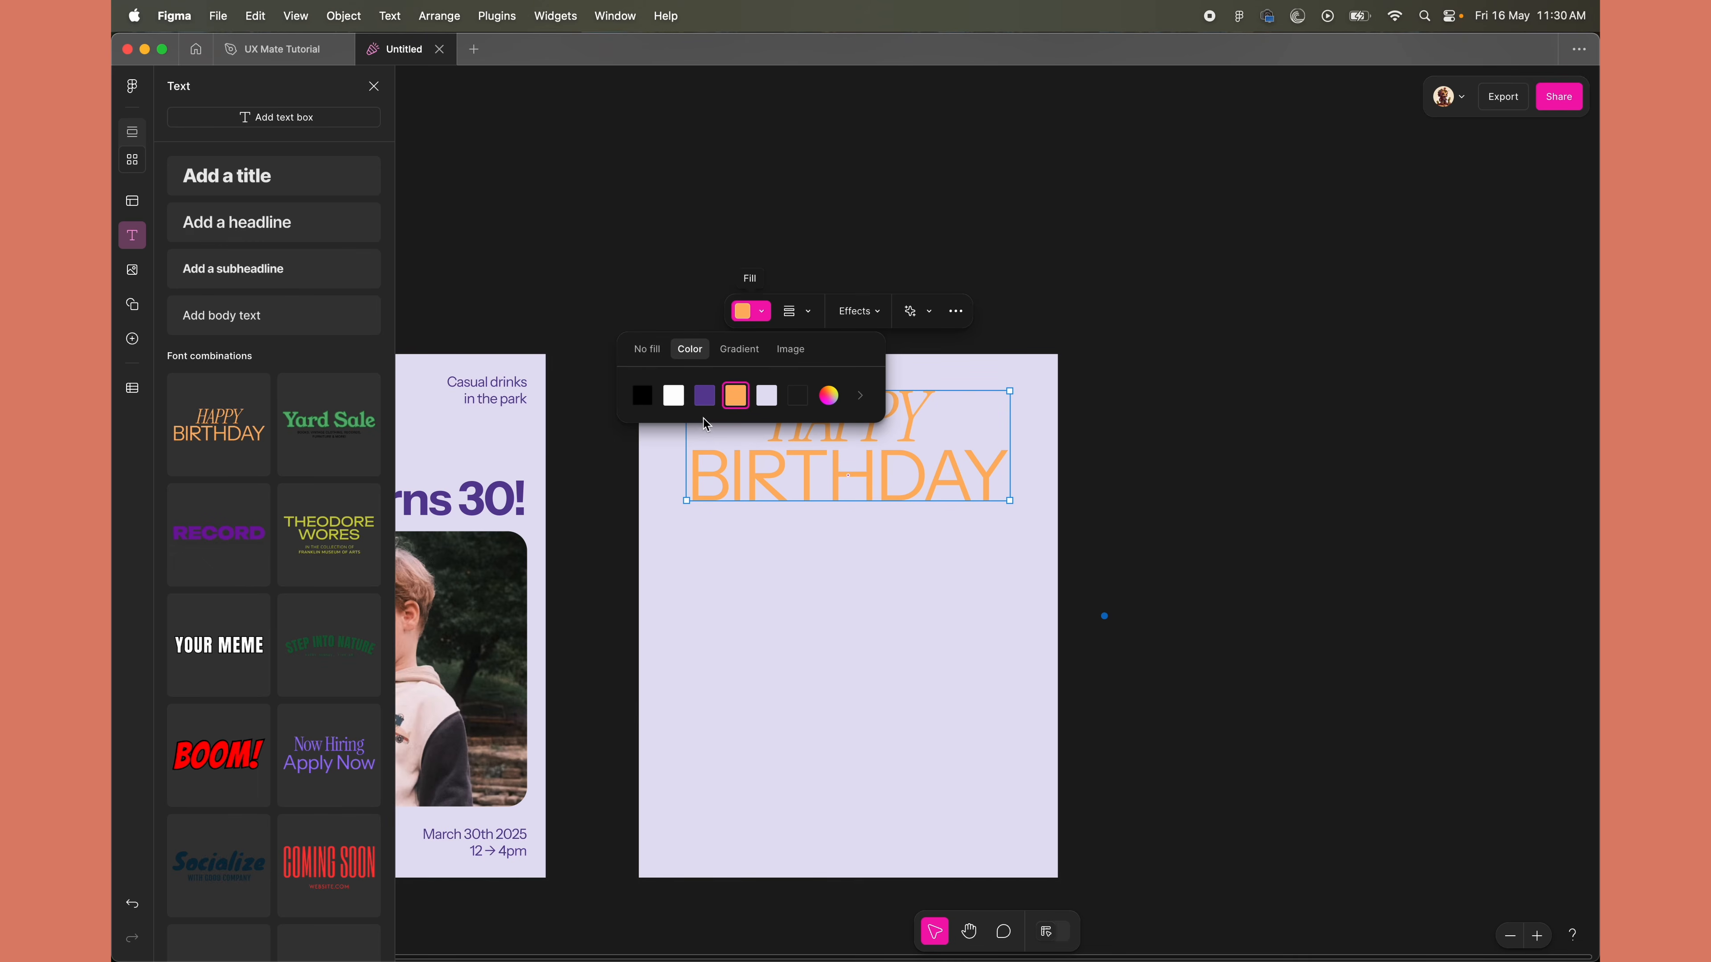
click(705, 397)
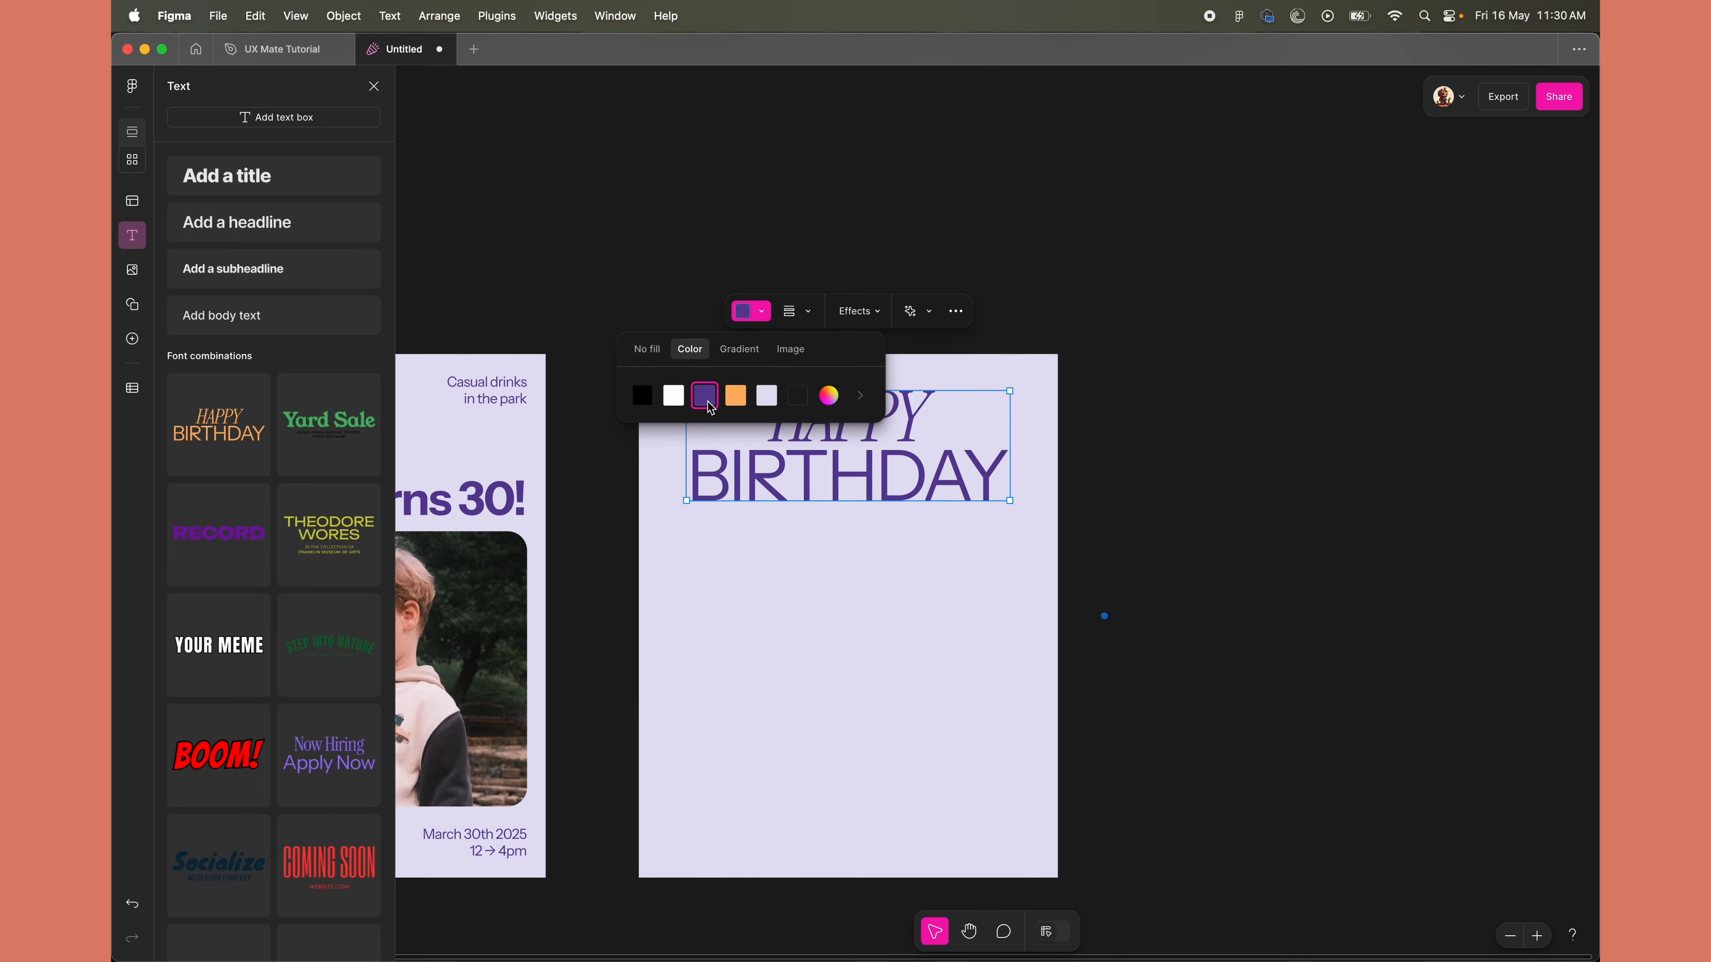
click(787, 228)
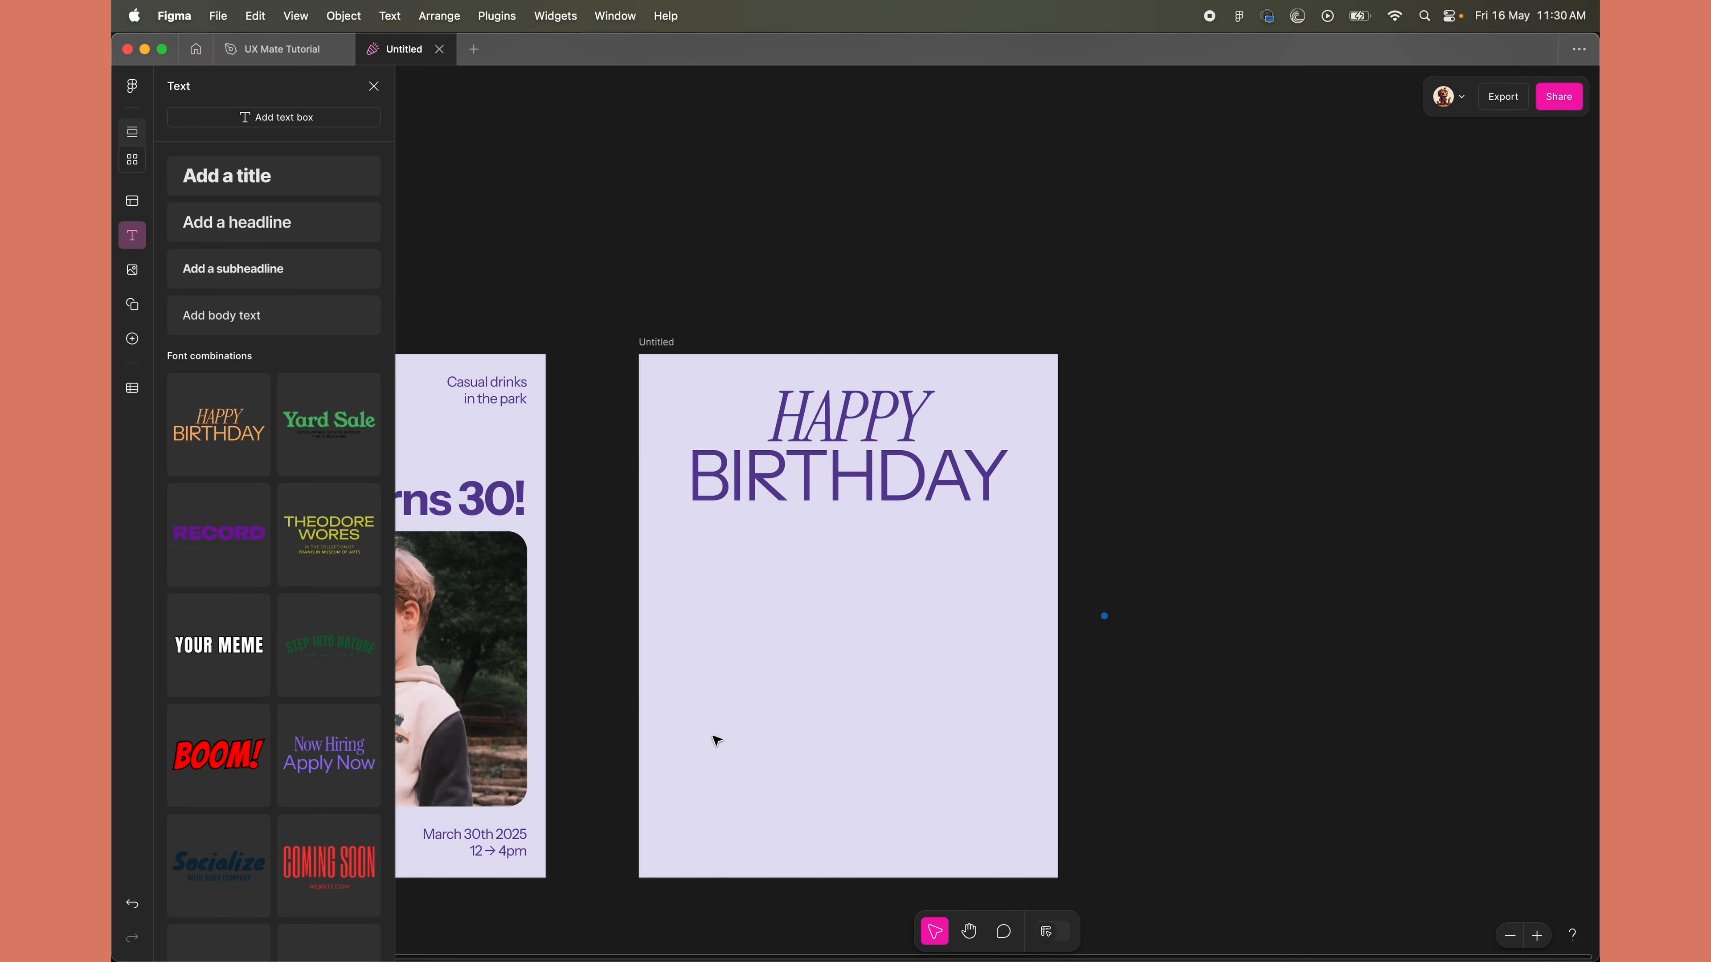
Examine the image, shape and insert options, including the available sticker and texture libraries and the library manager
click(134, 267)
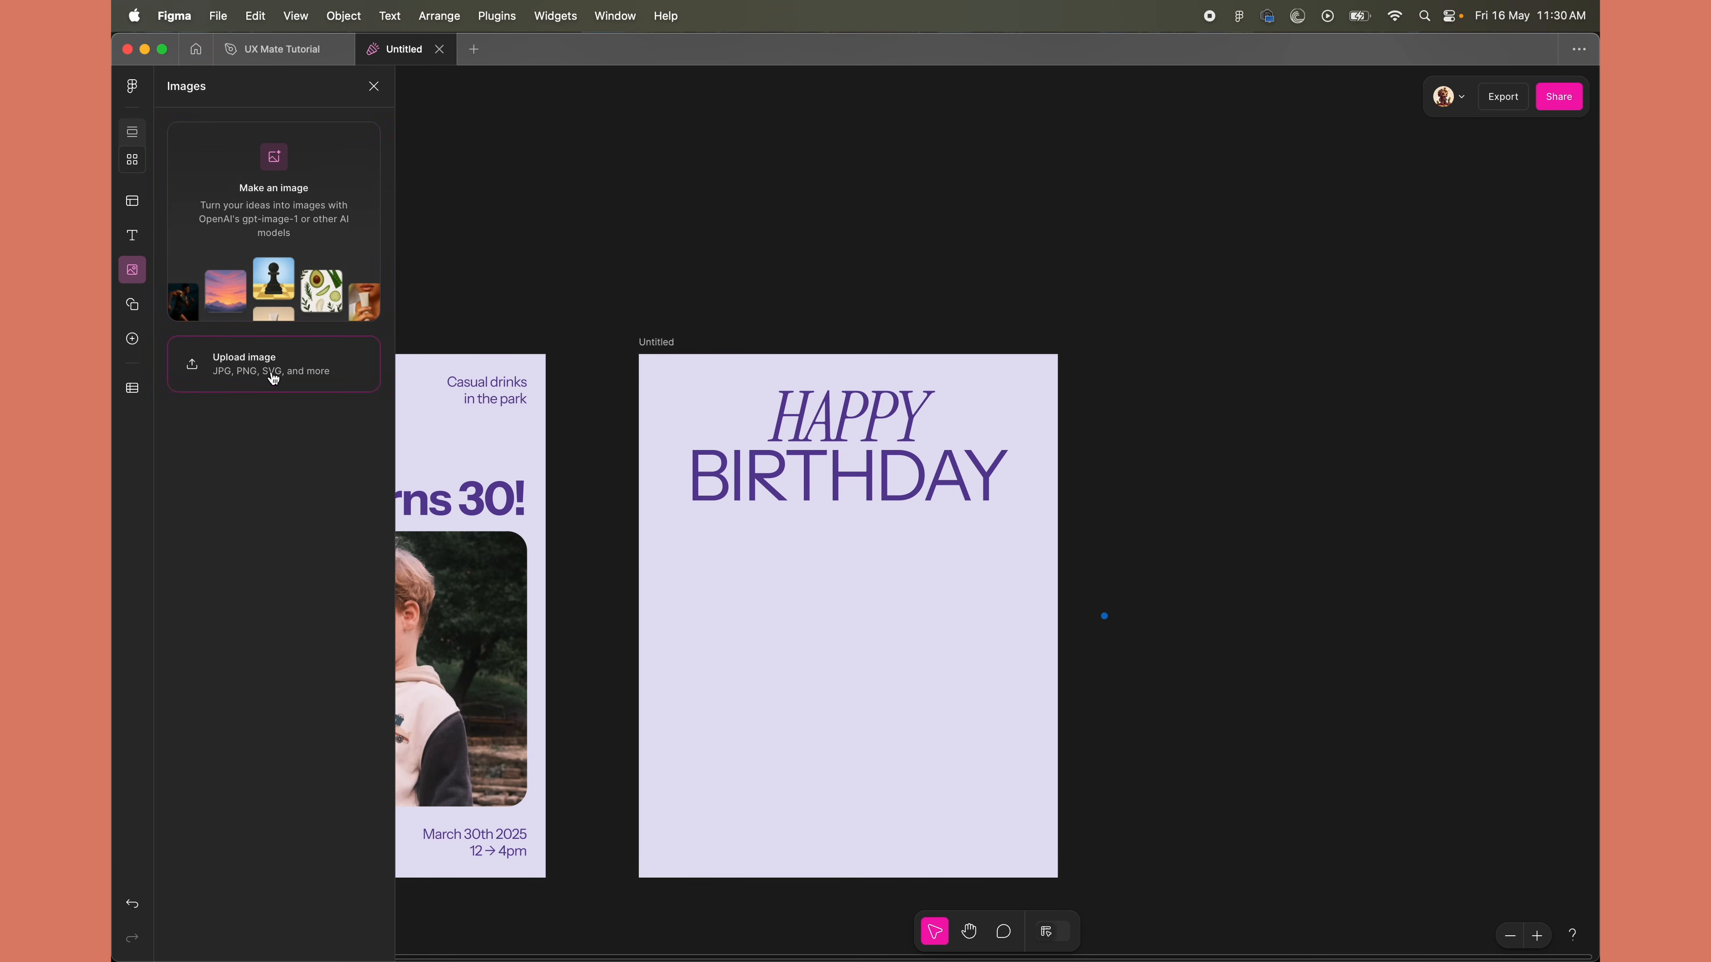
click(132, 305)
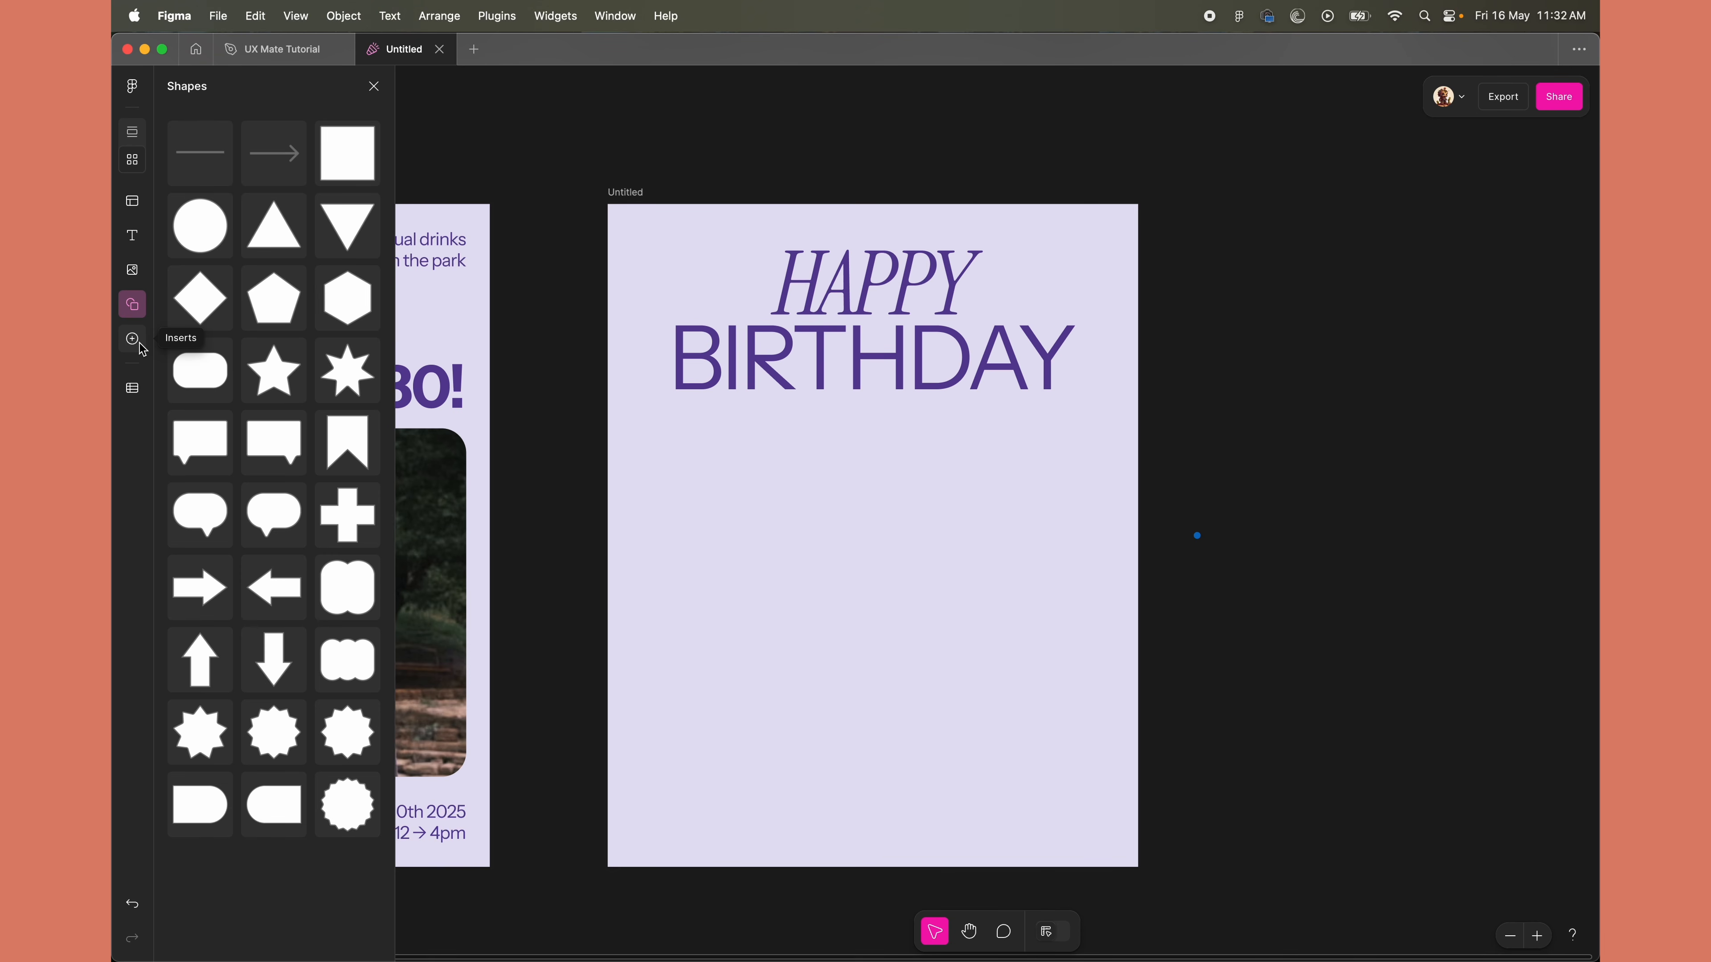
click(134, 340)
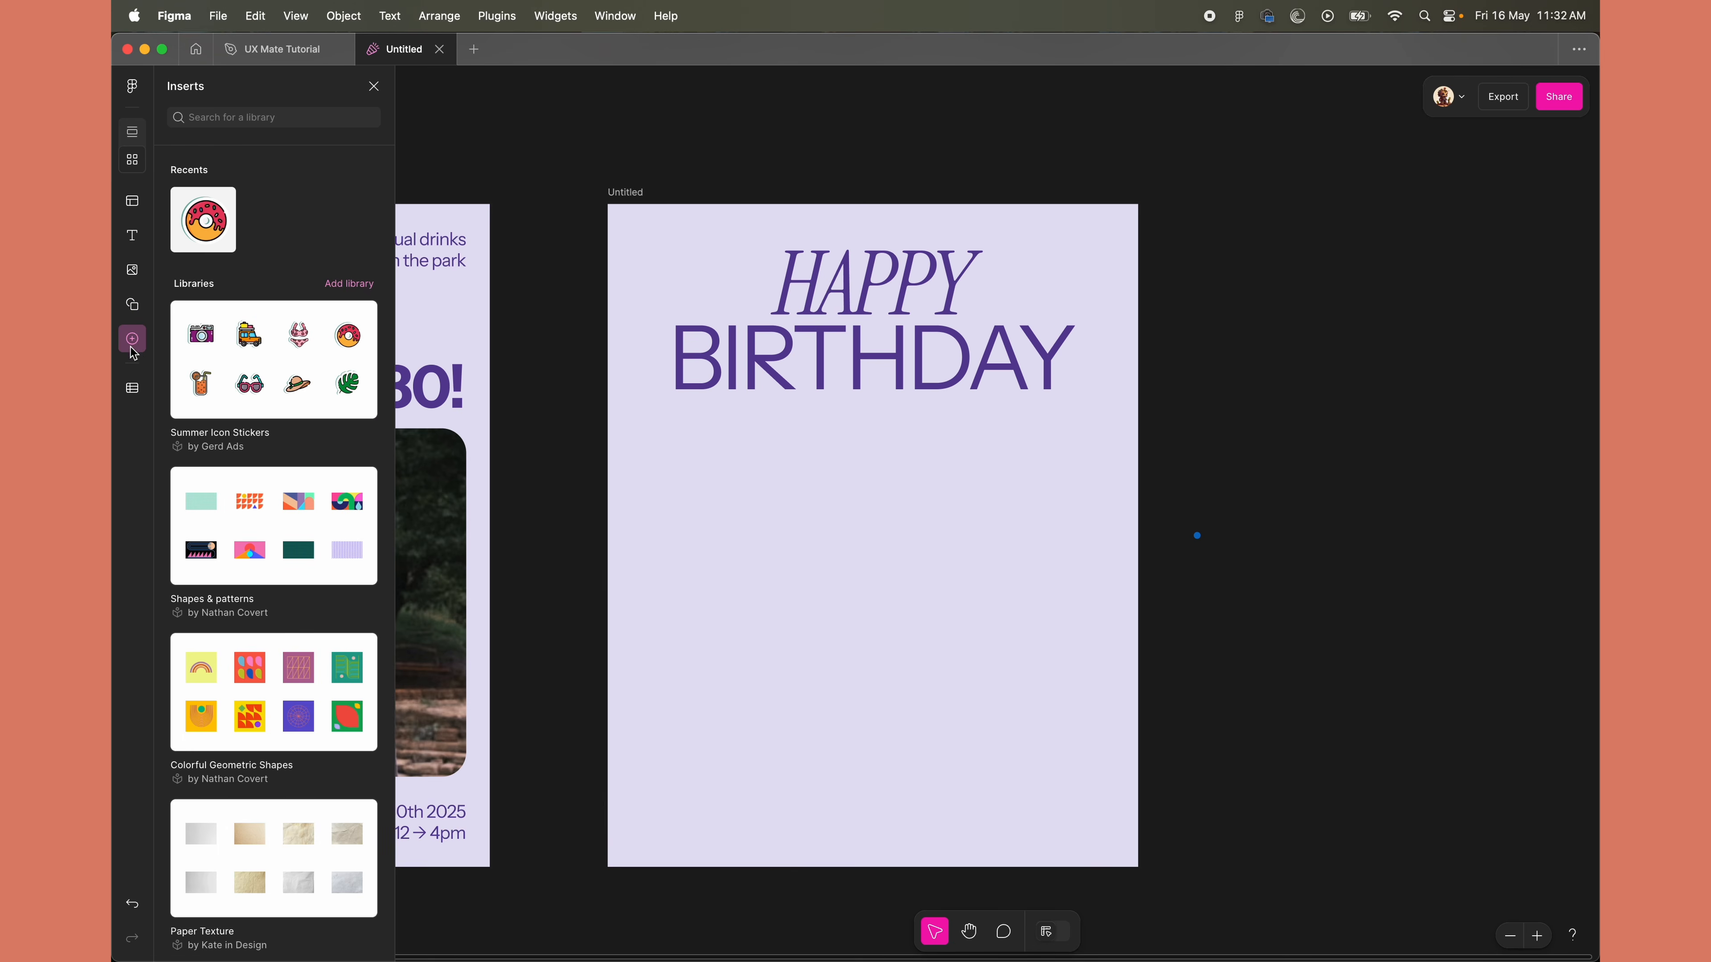
scroll(263, 537, down, 20)
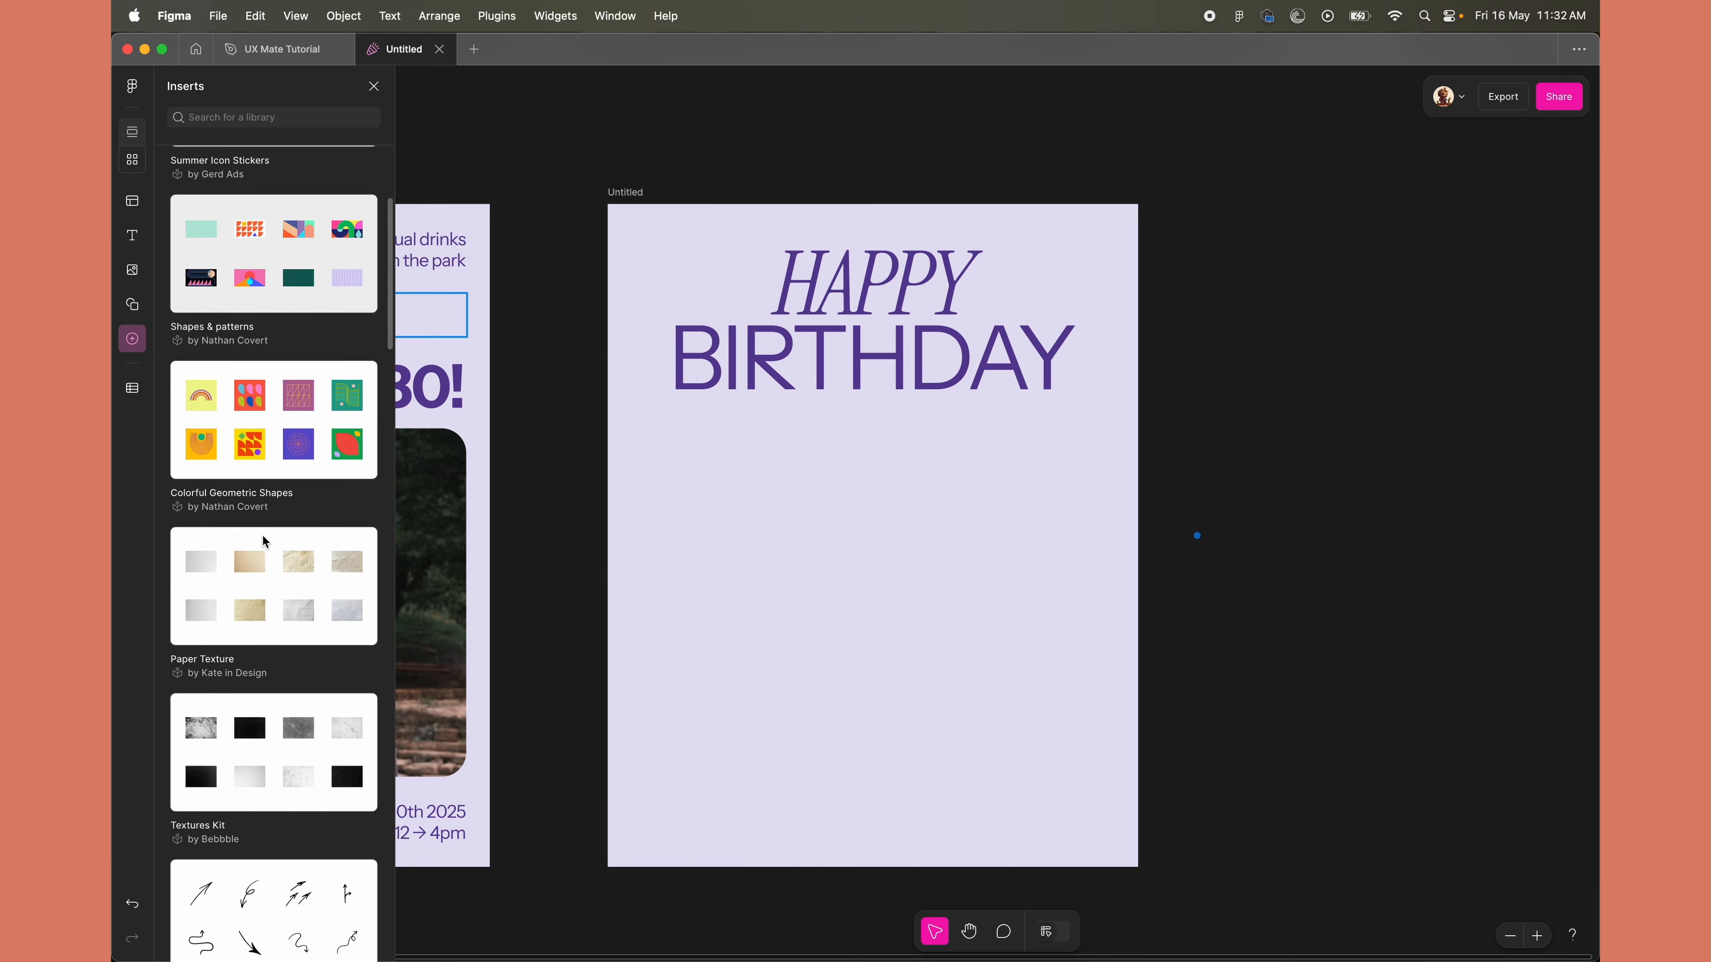
scroll(263, 536, down, 10)
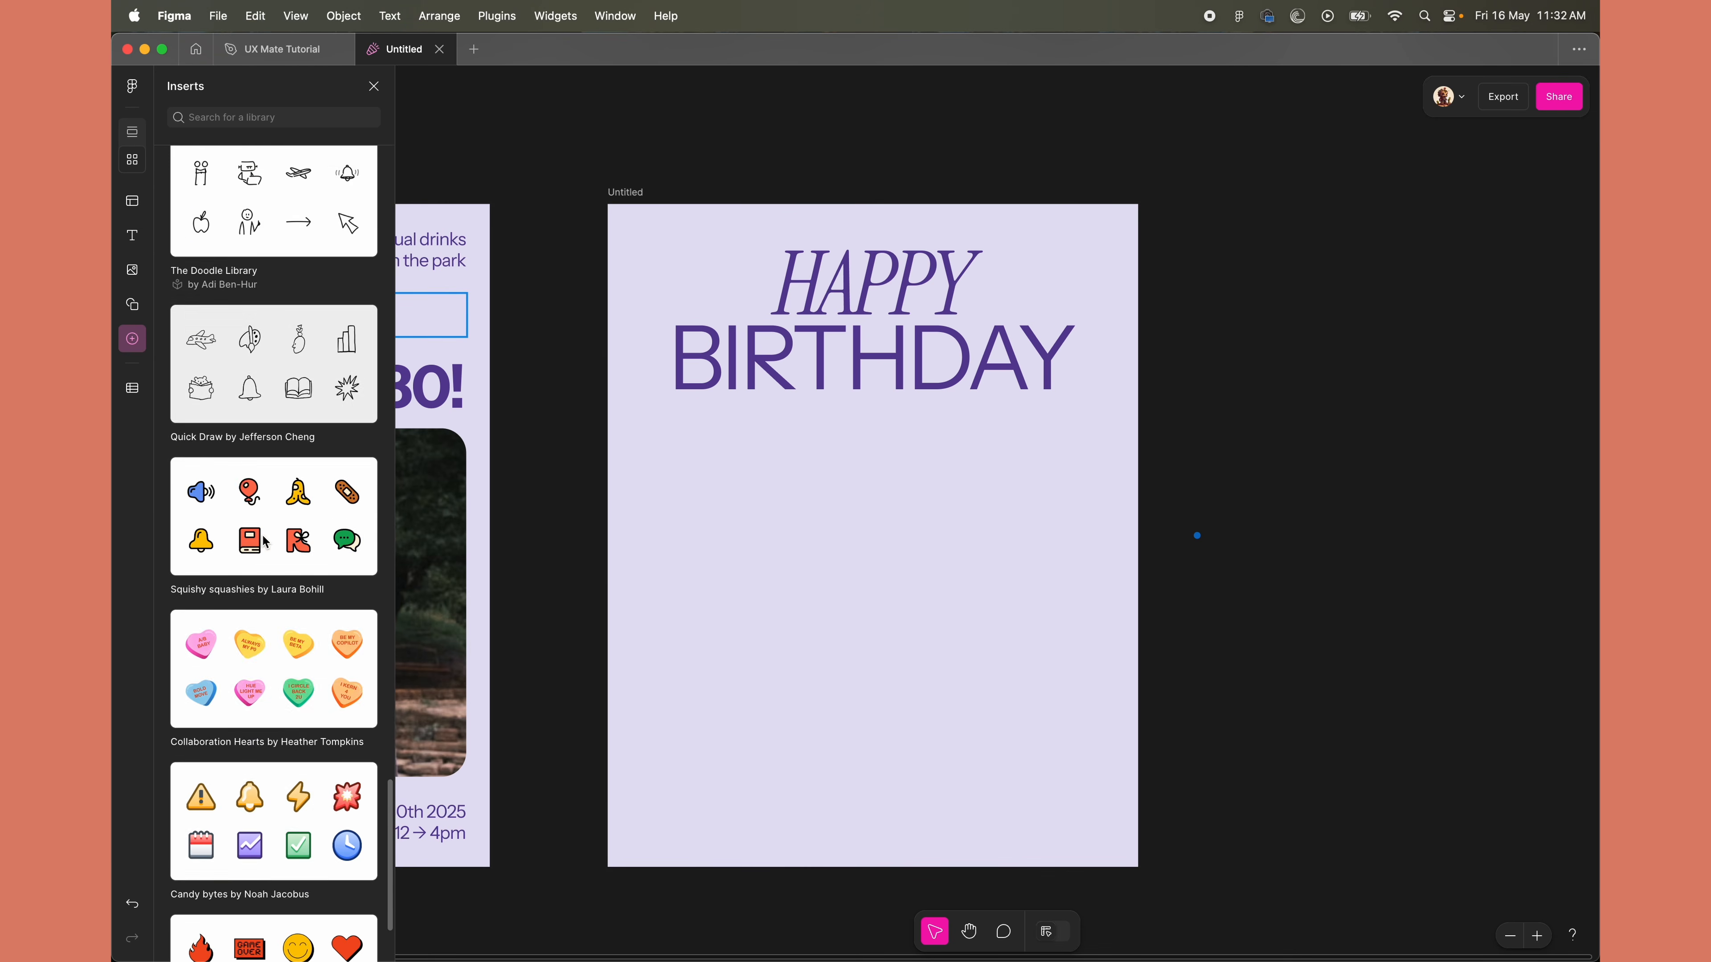
scroll(262, 534, up, 20)
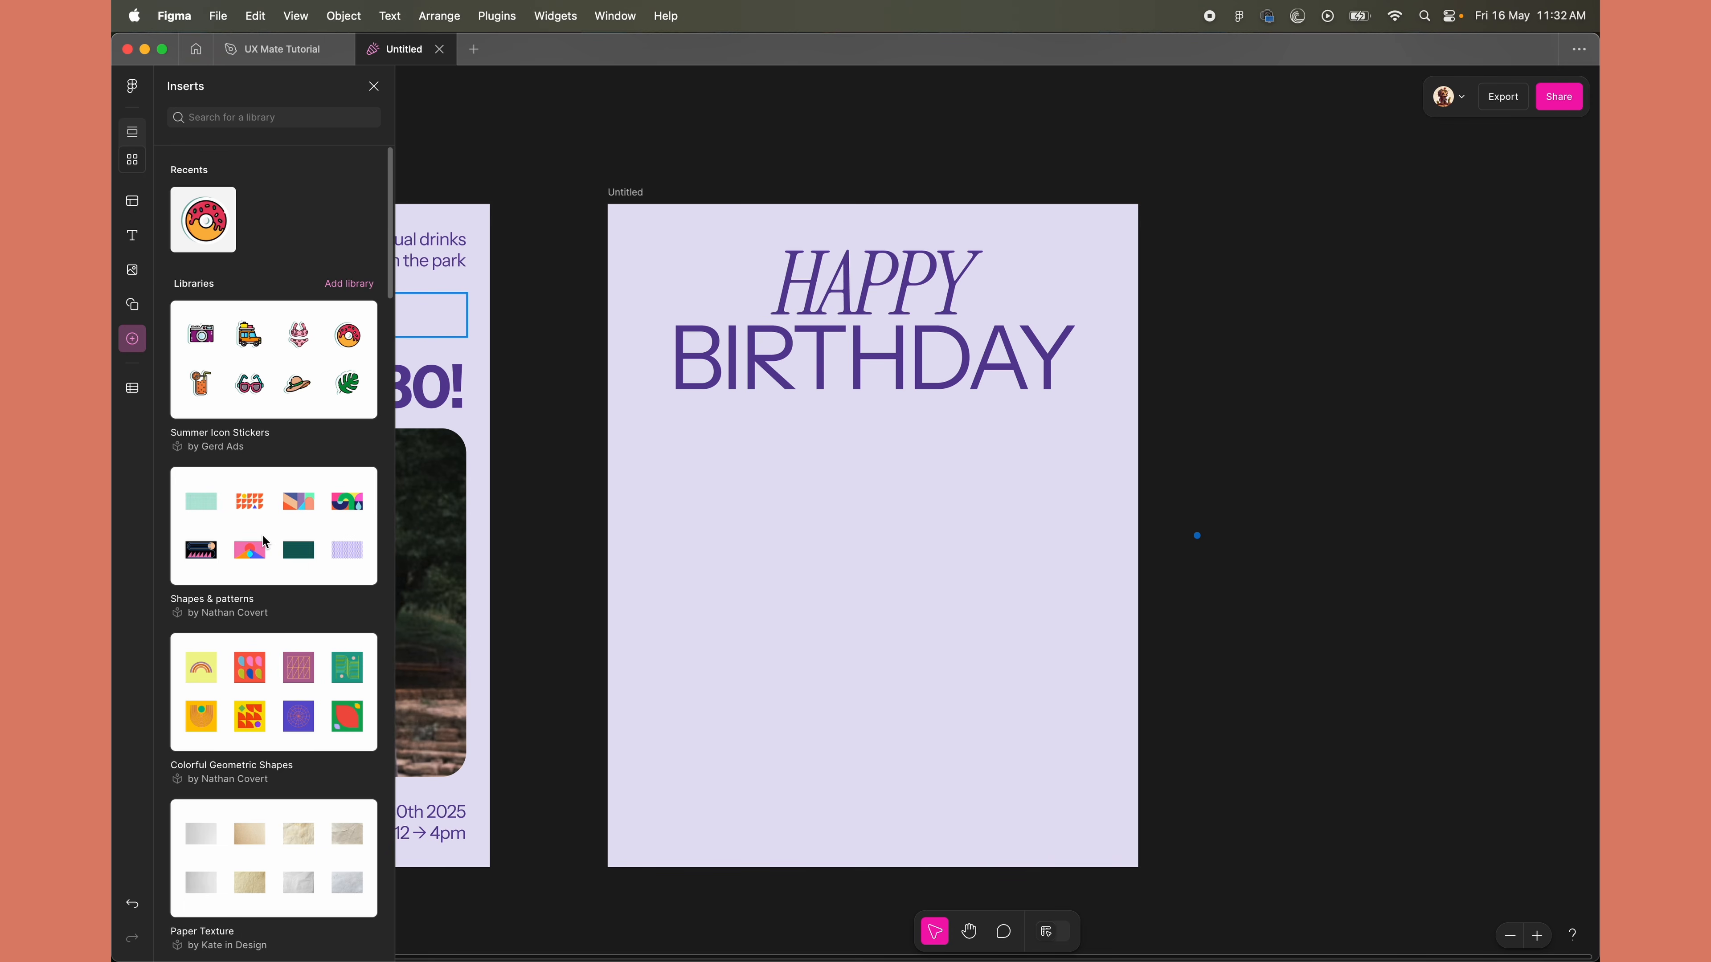
click(347, 285)
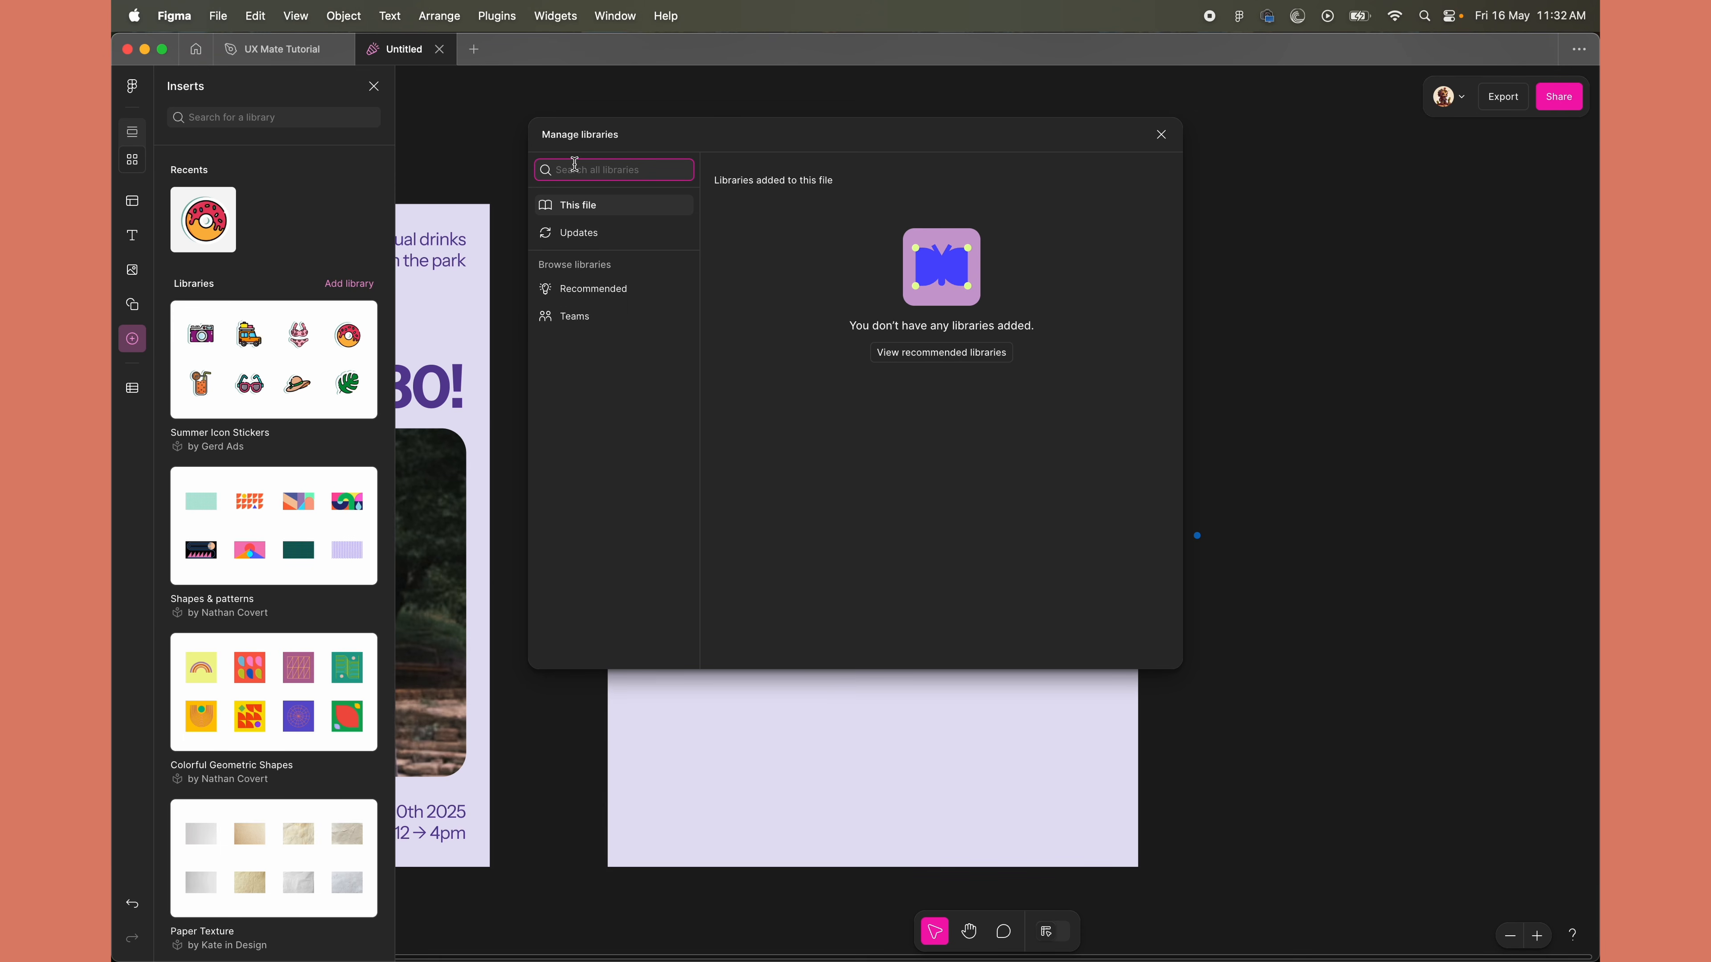
click(1158, 136)
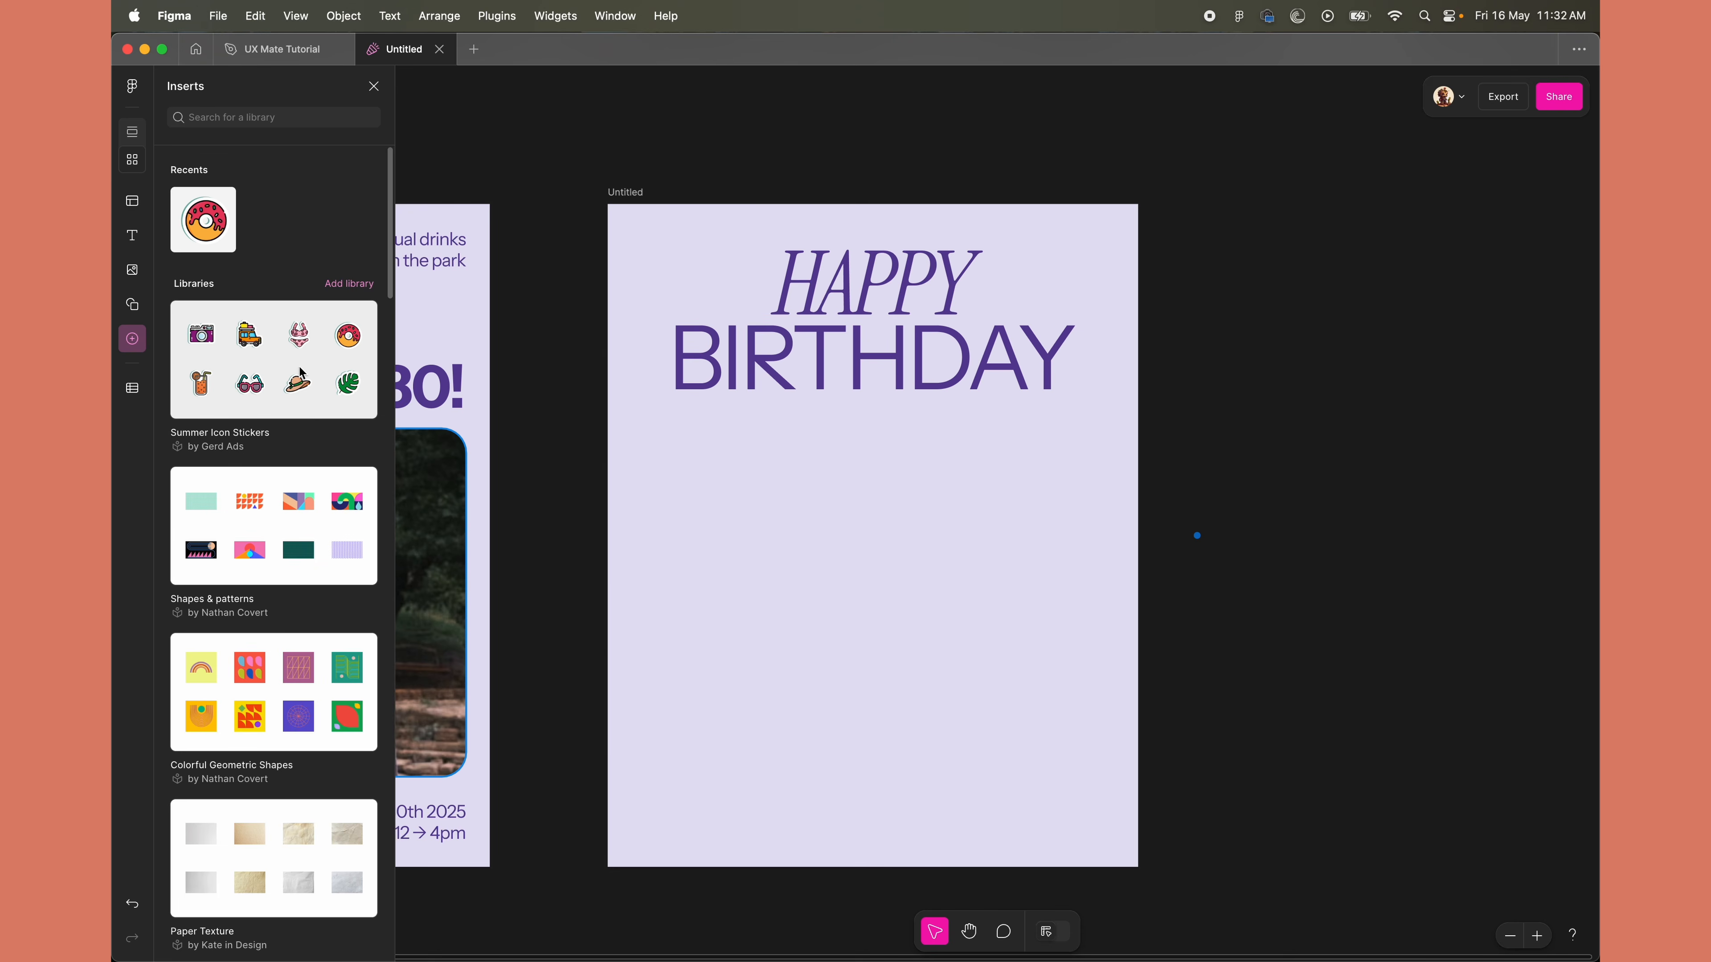
Place the Donut Icon from the Summer Icon Stickers library below the HAPPY BIRTHDAY text and detach its instance
click(332, 397)
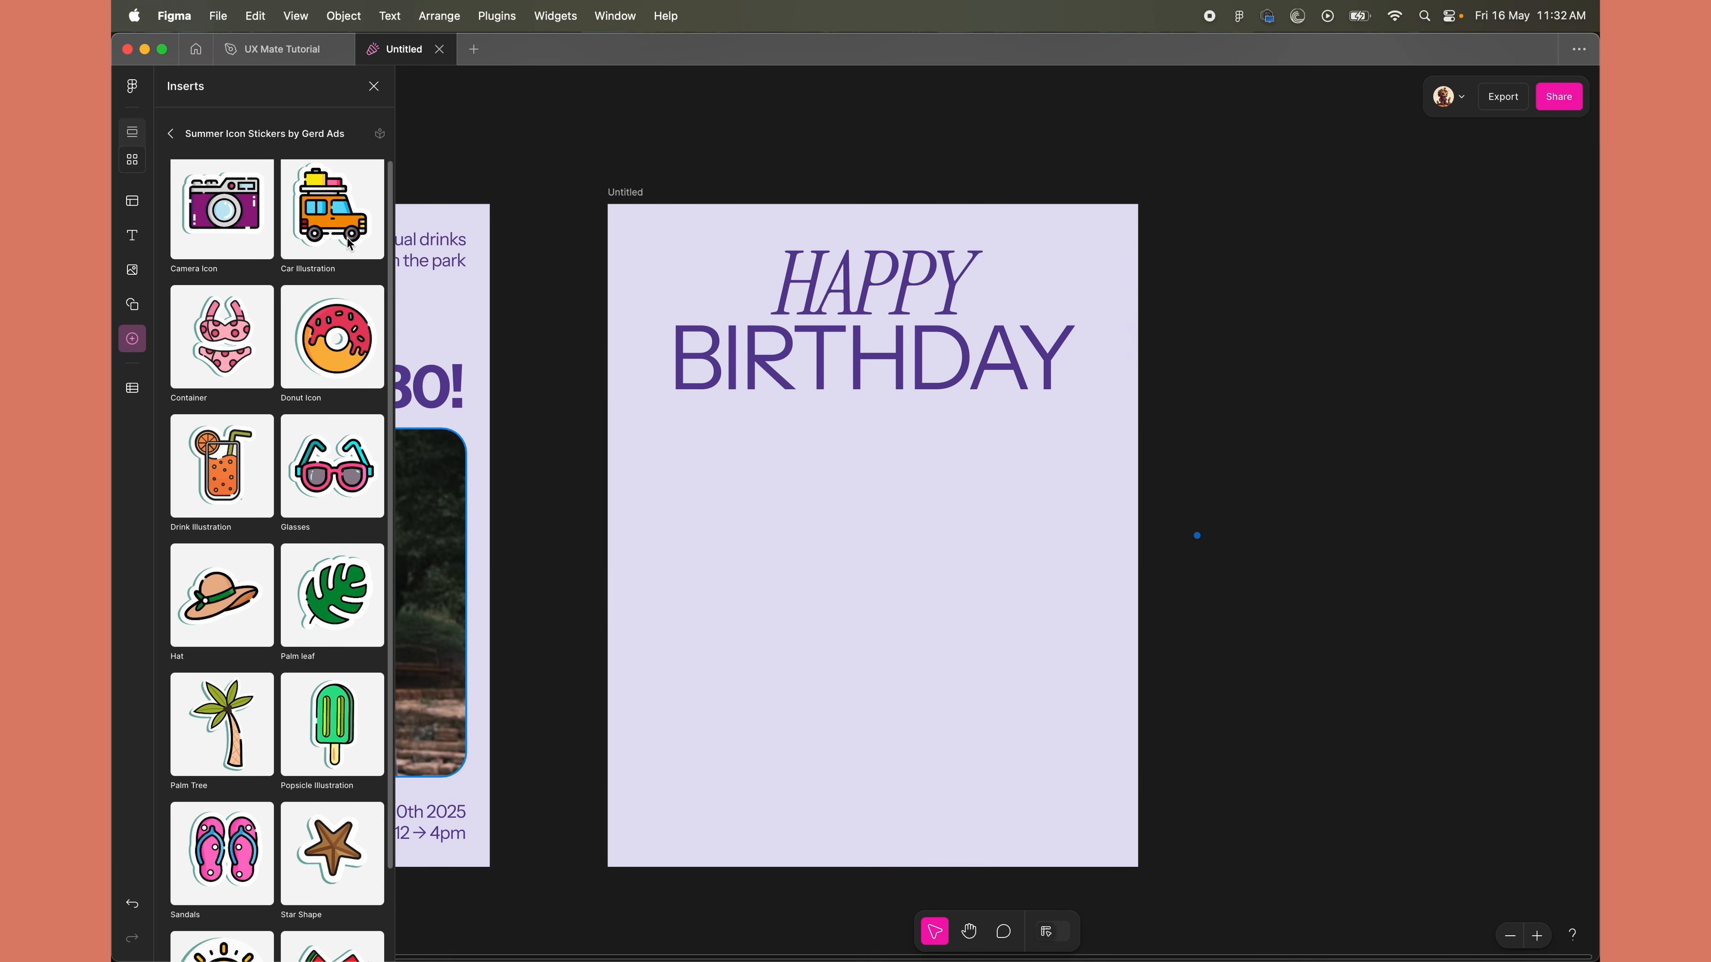
drag(382, 357, 867, 559)
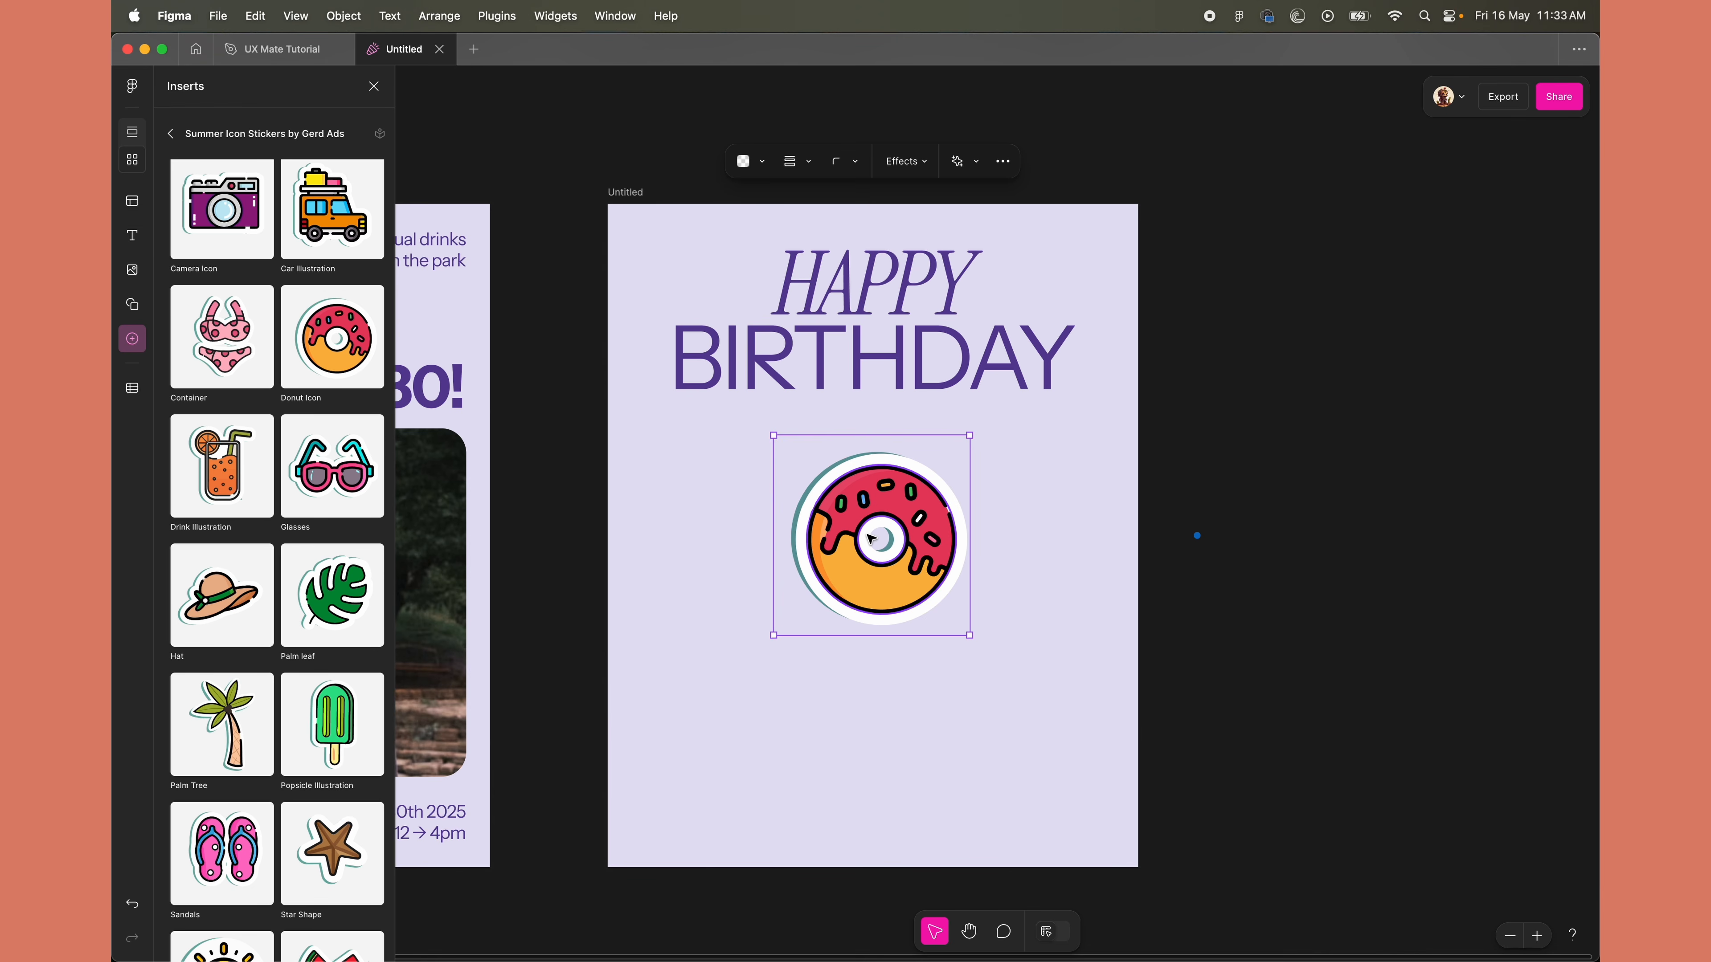
right_click(886, 464)
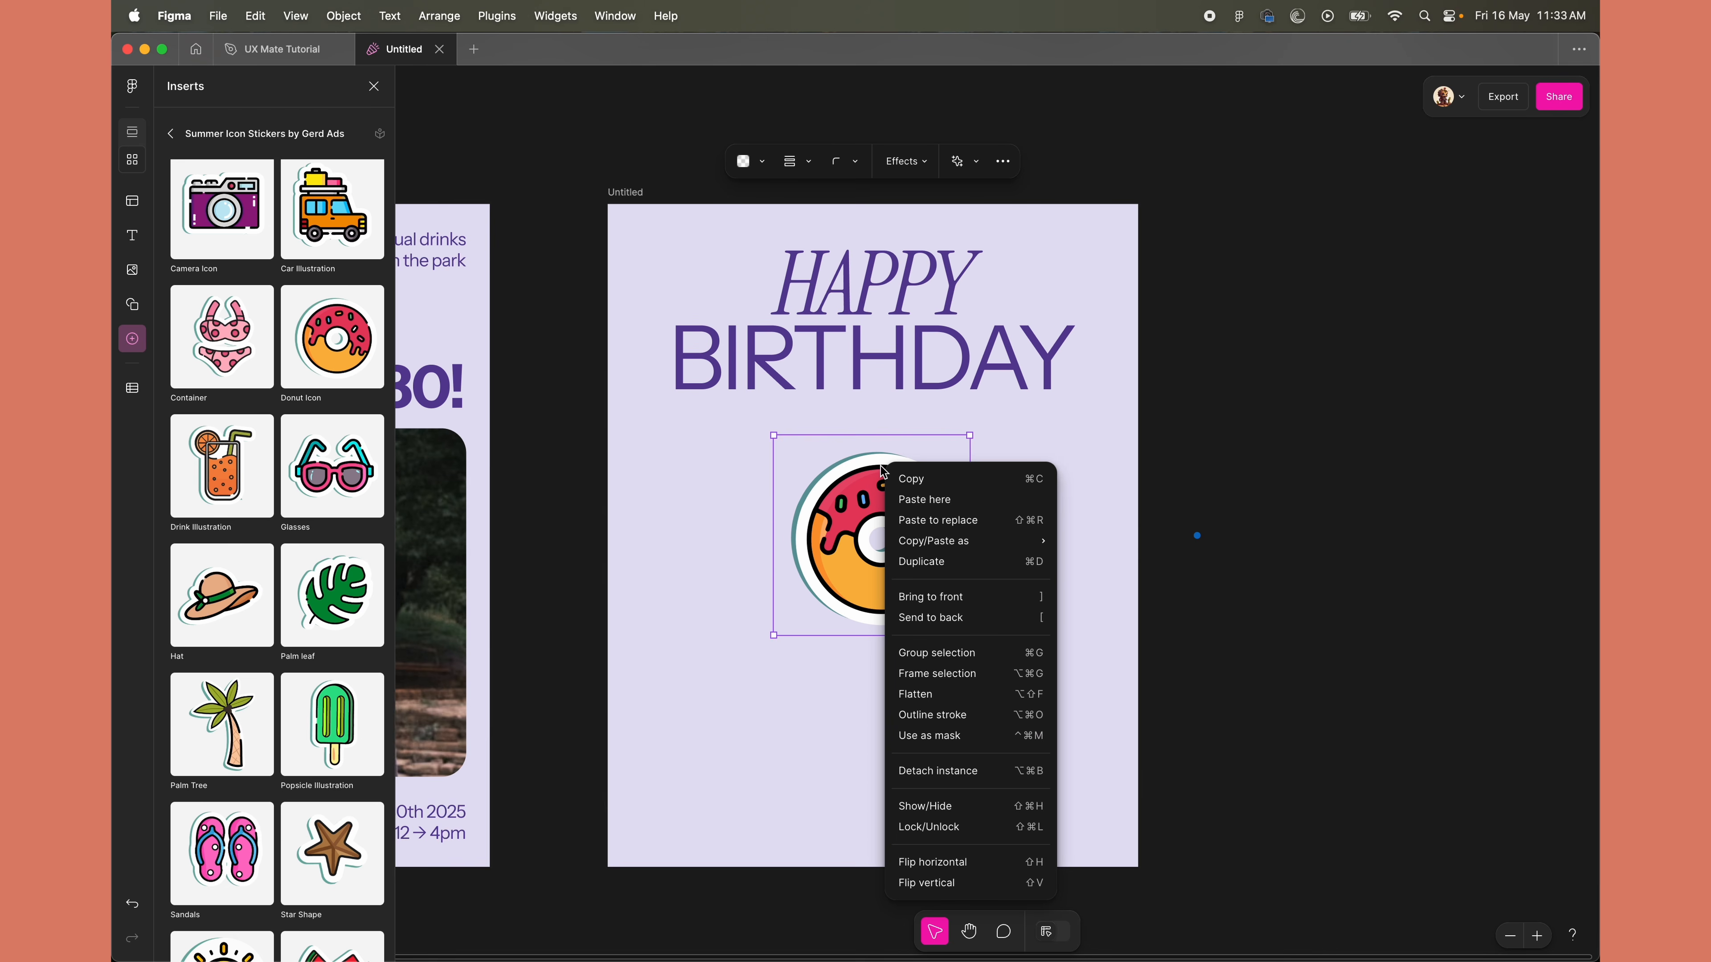
click(963, 770)
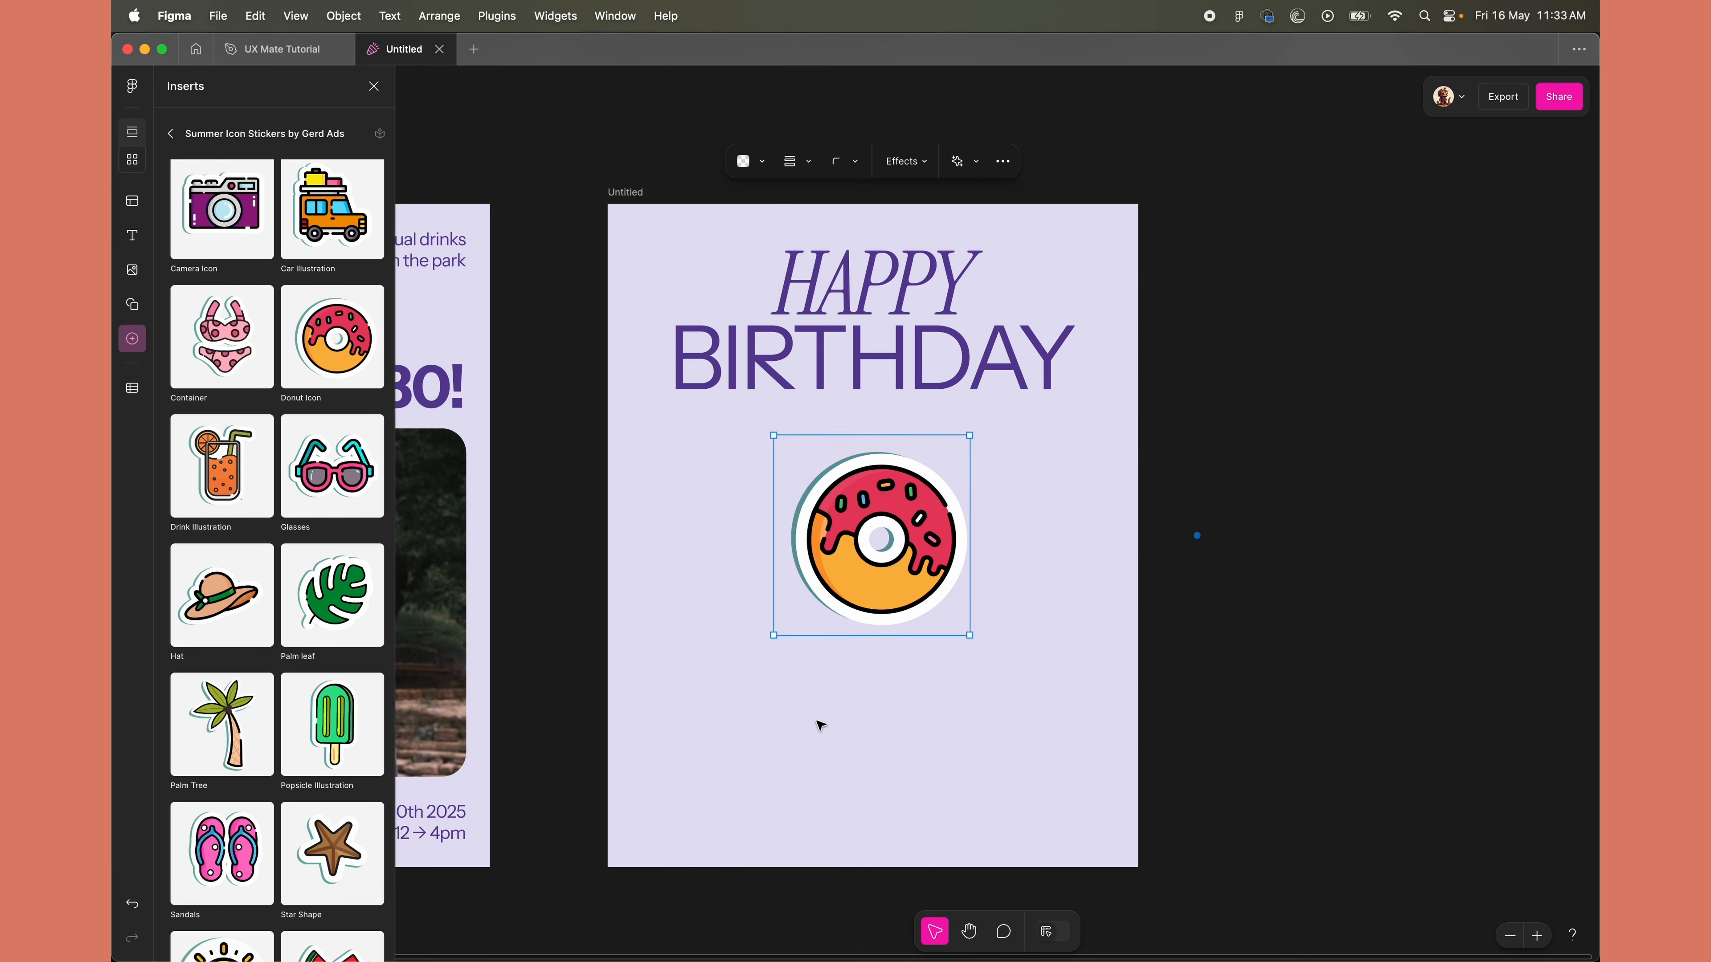
Ungroup the donut icon so its individual shapes can be edited separately
double_click(796, 539)
scroll(793, 536, up, 5)
click(789, 518)
scroll(789, 518, down, 5)
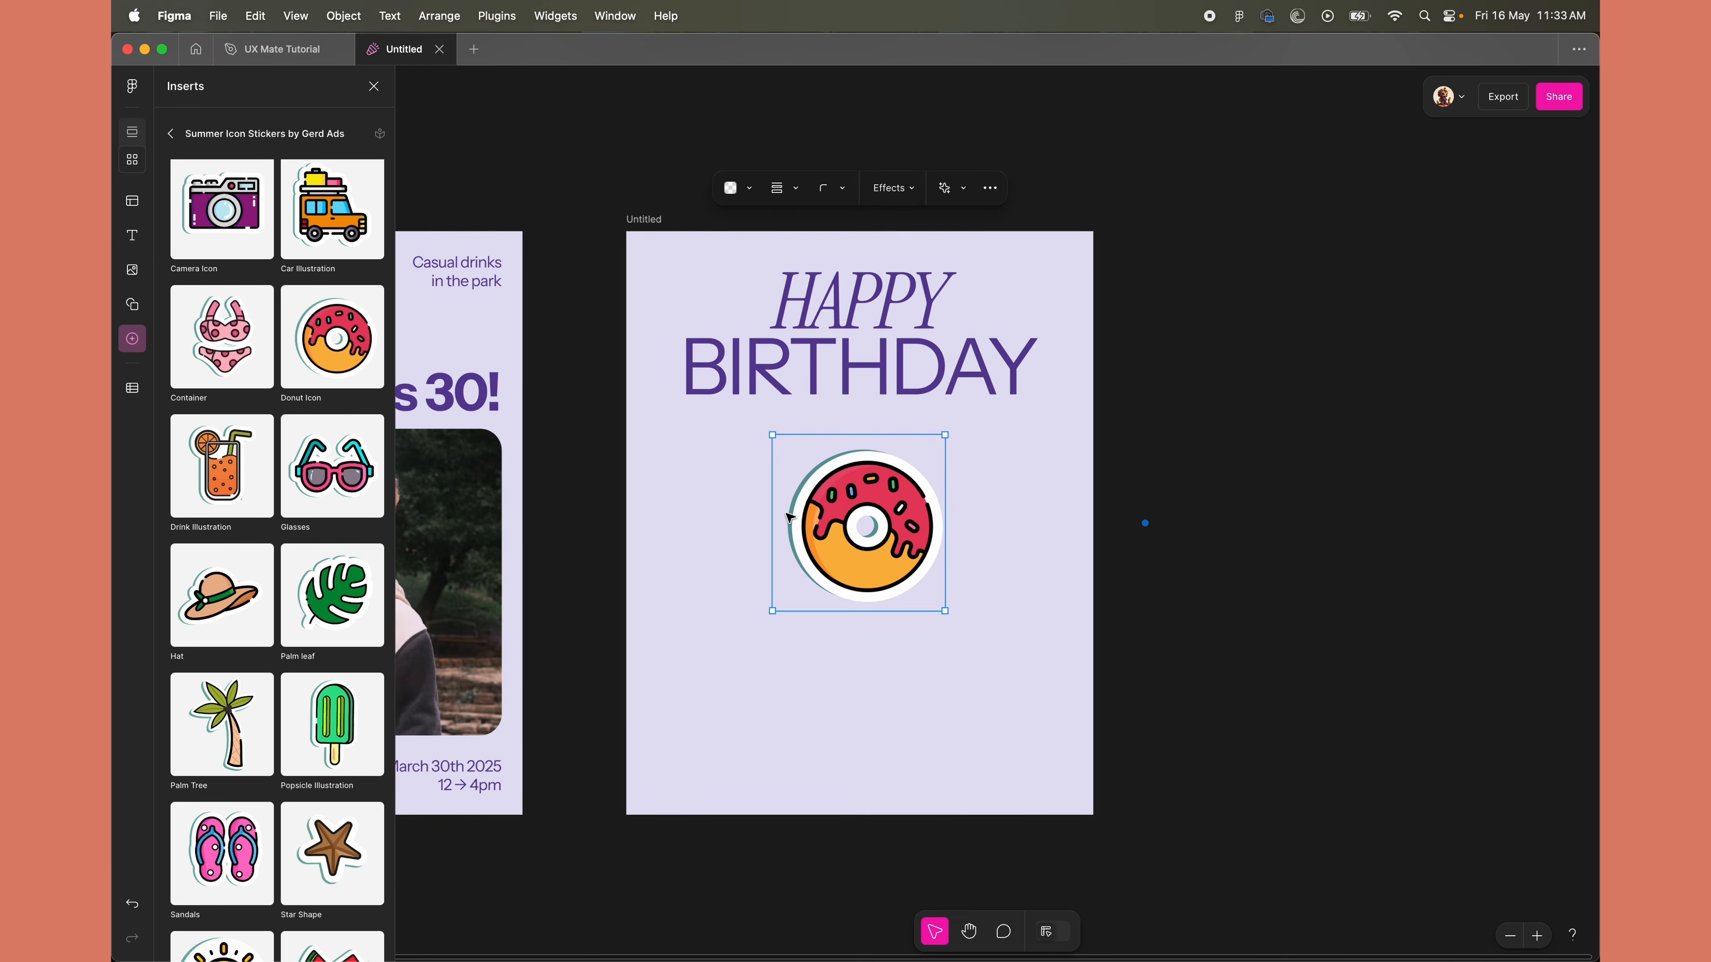
click(766, 525)
click(791, 519)
right_click(800, 458)
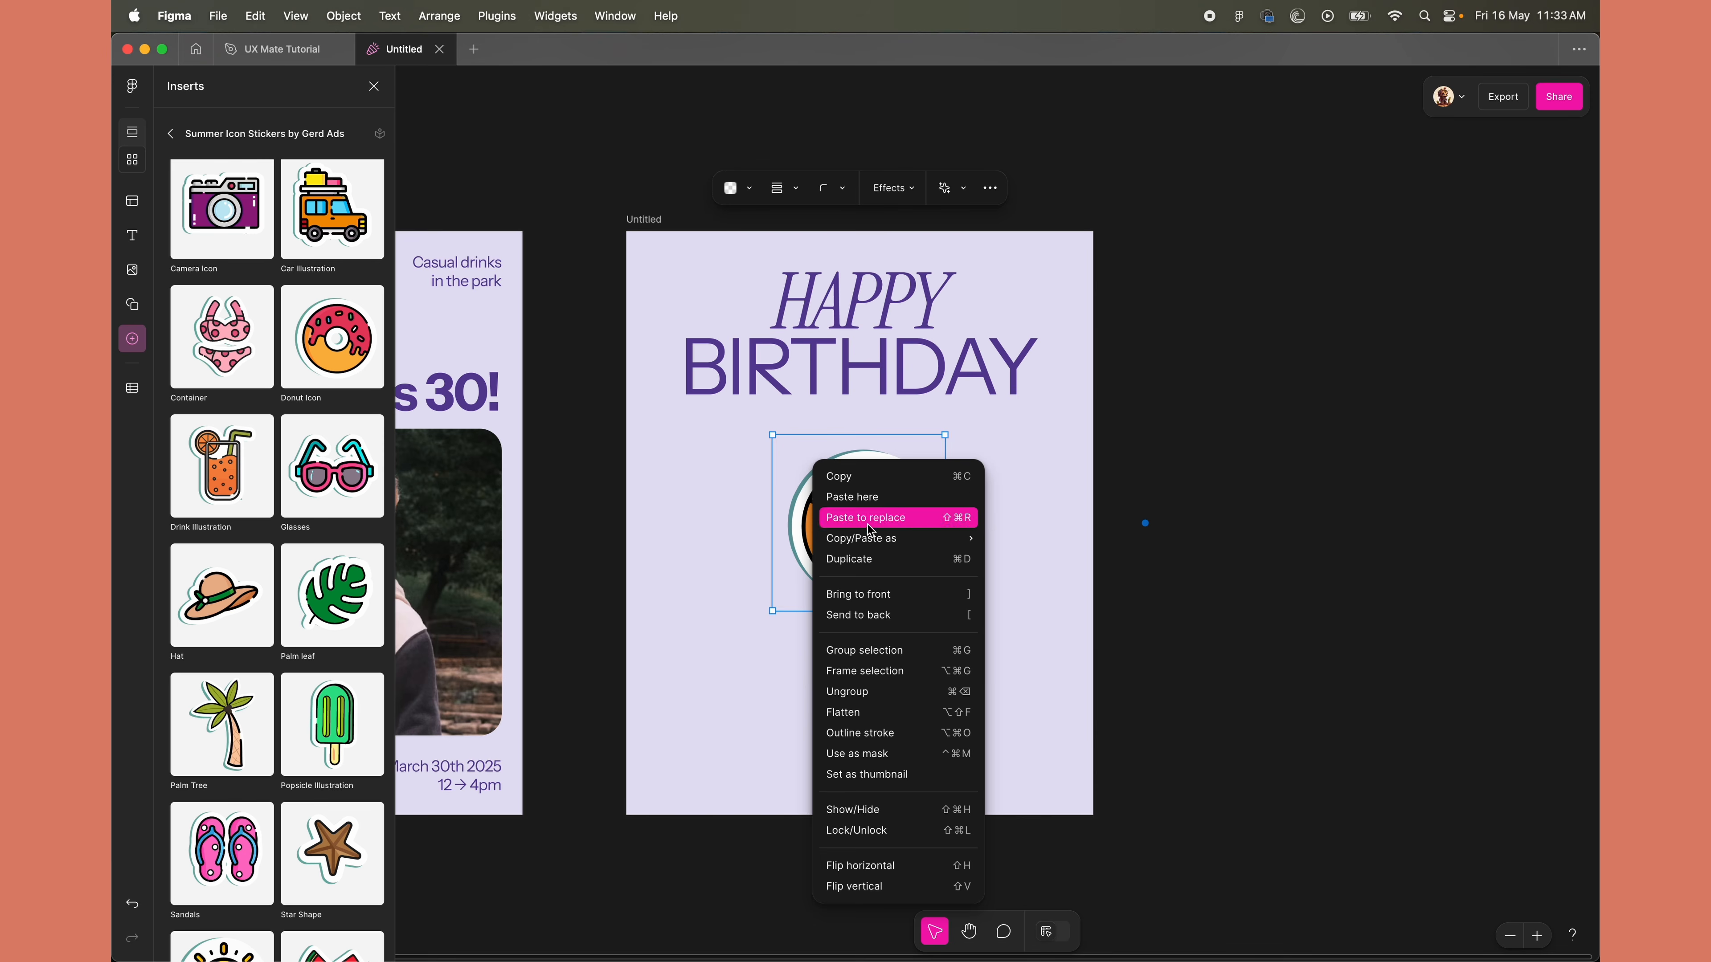
click(900, 689)
click(897, 686)
scroll(789, 517, up, 5)
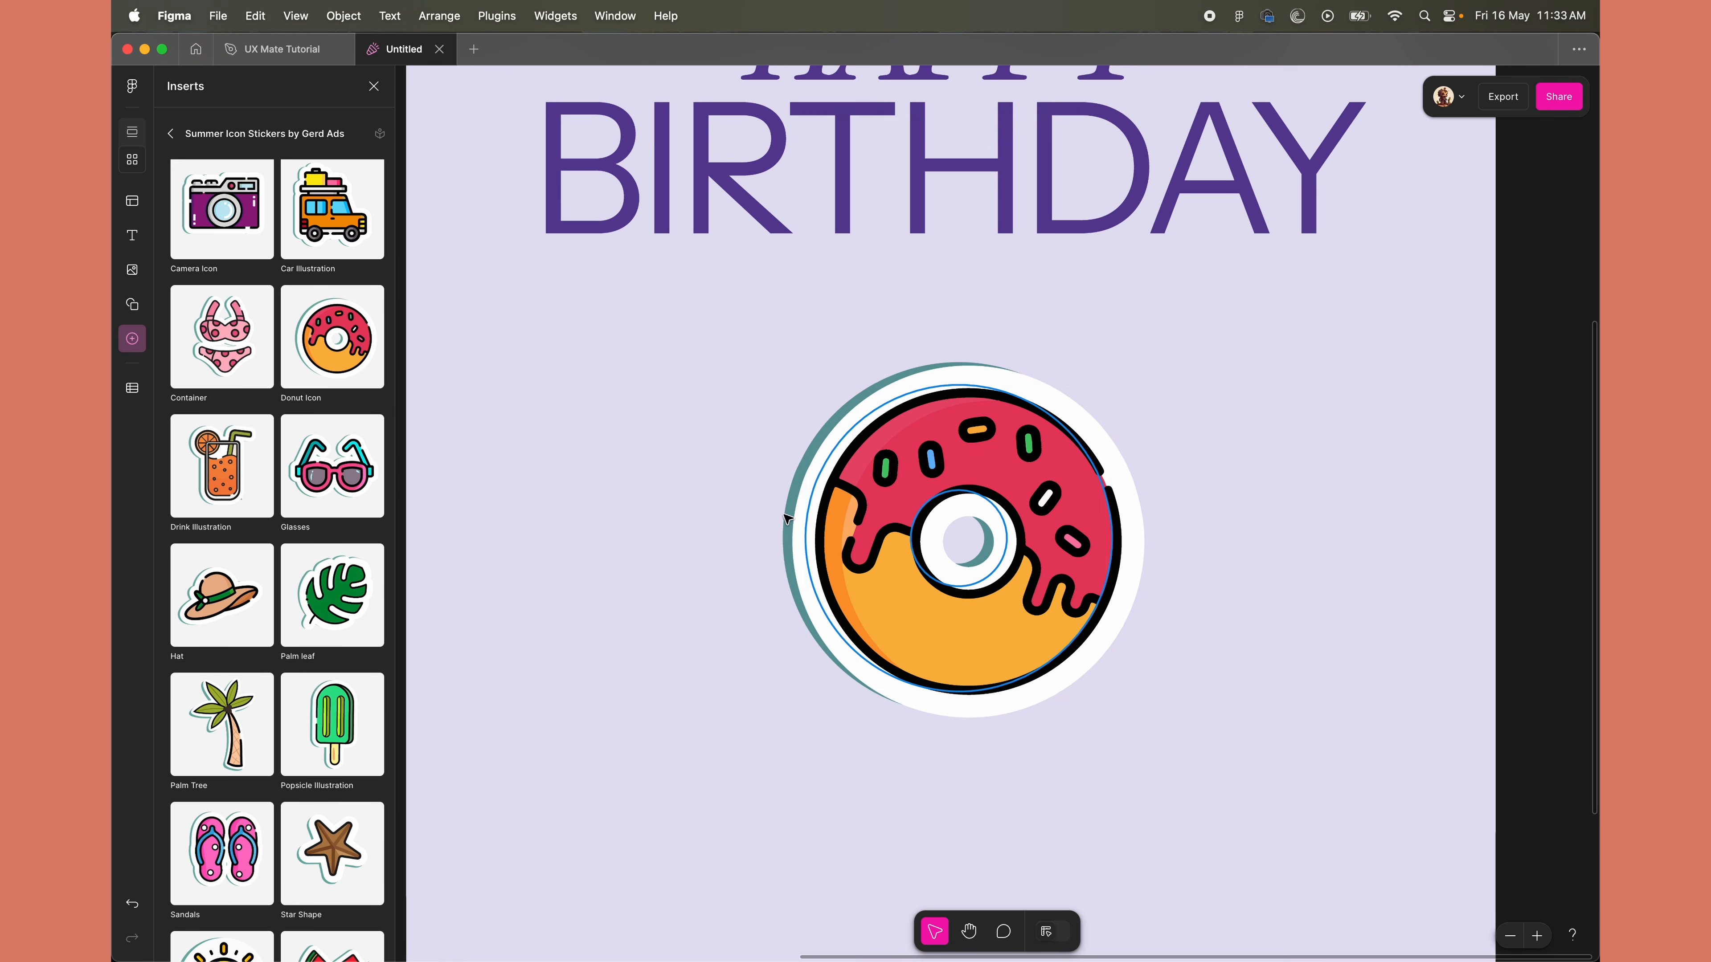
Try moving the teal shadow ring out from behind the donut, and undo the move
click(786, 517)
drag(783, 515, 661, 527)
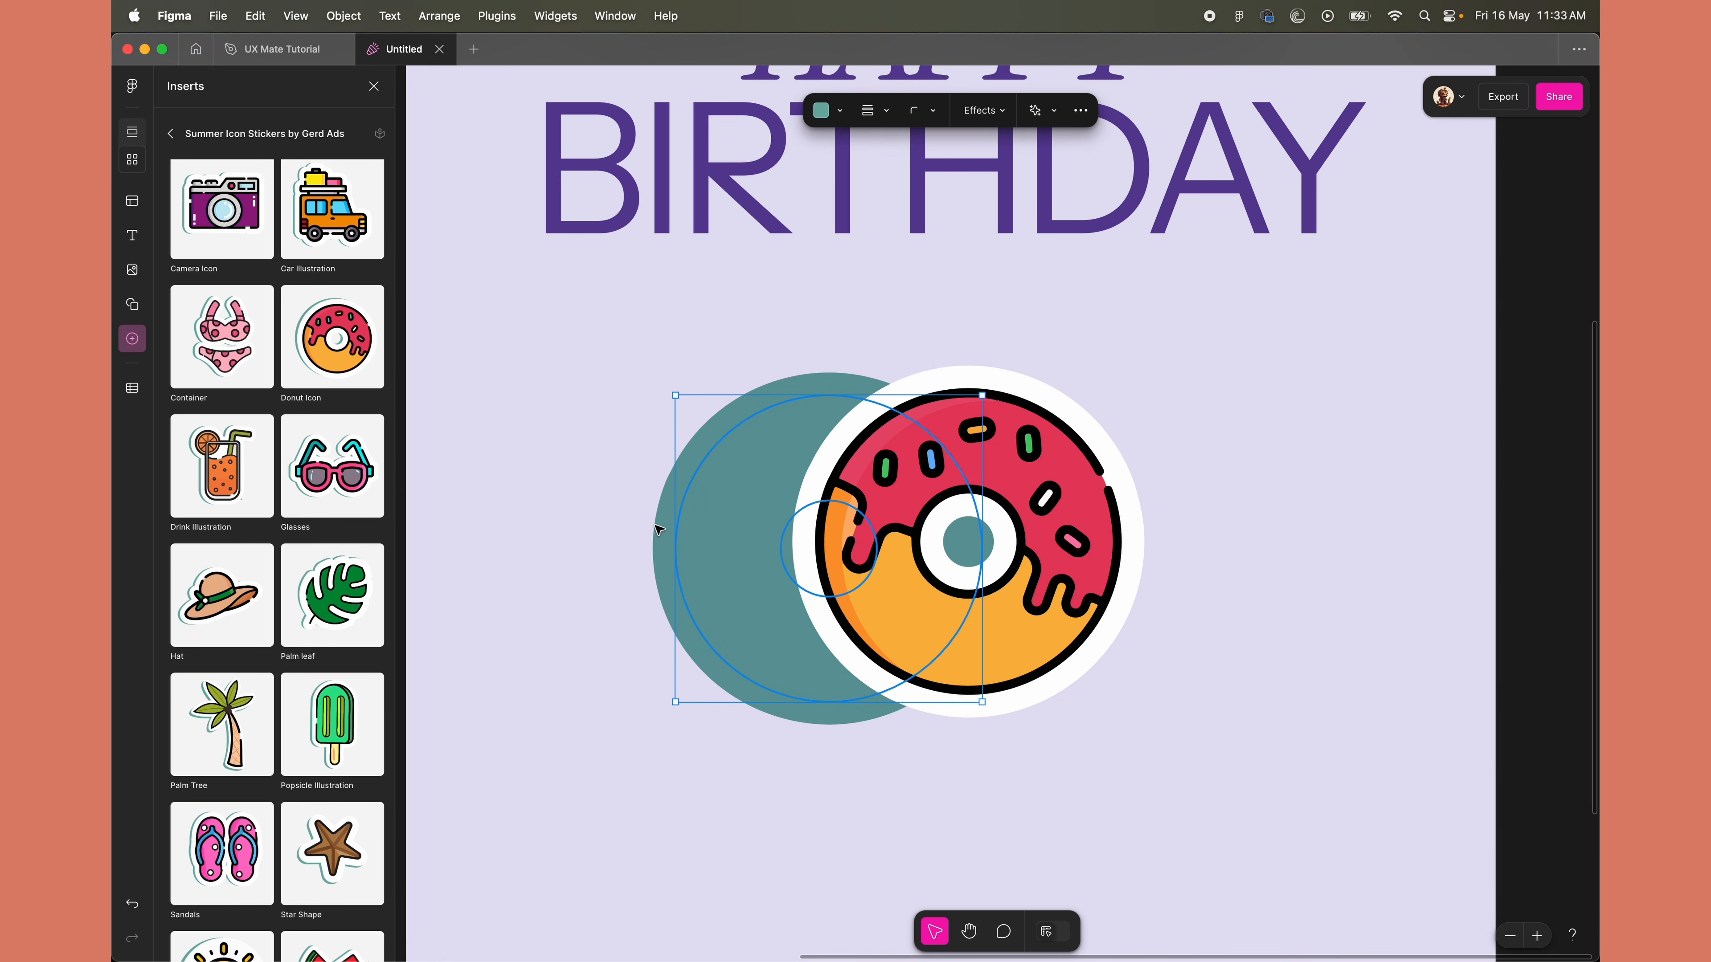
key(ctrl+z)
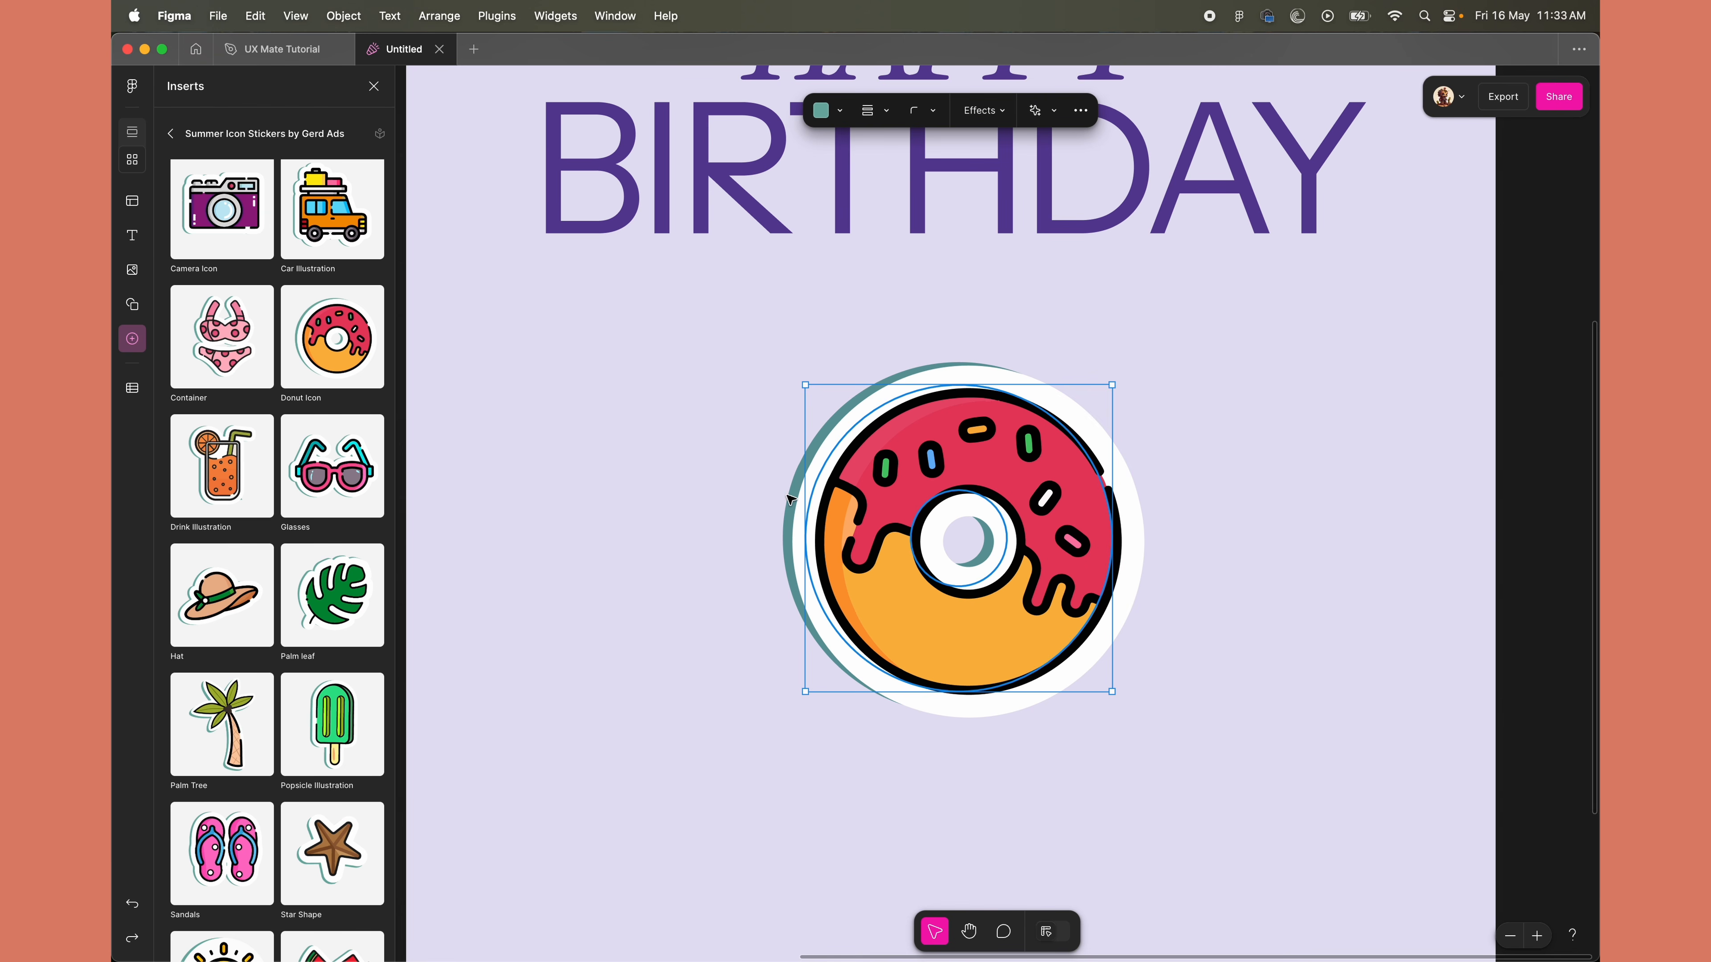
drag(782, 496, 630, 496)
key(ctrl+z)
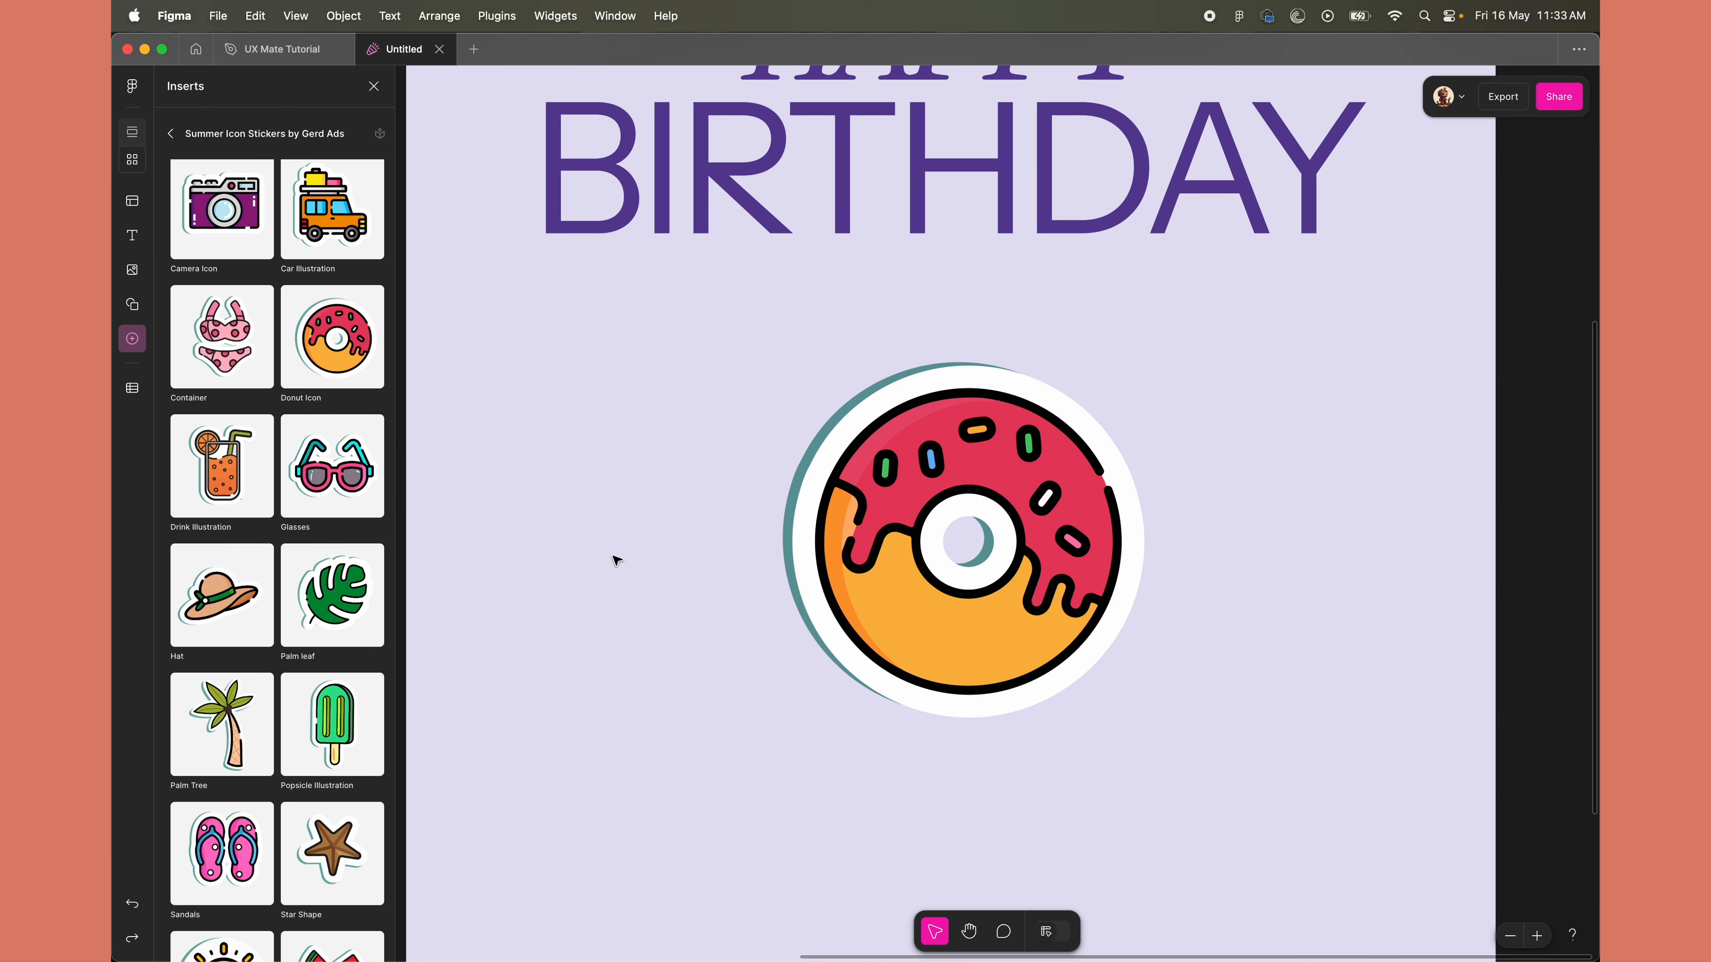
Set the fill of the donut's teal shadow ring to dark purple and move the ring out from behind the donut
click(797, 488)
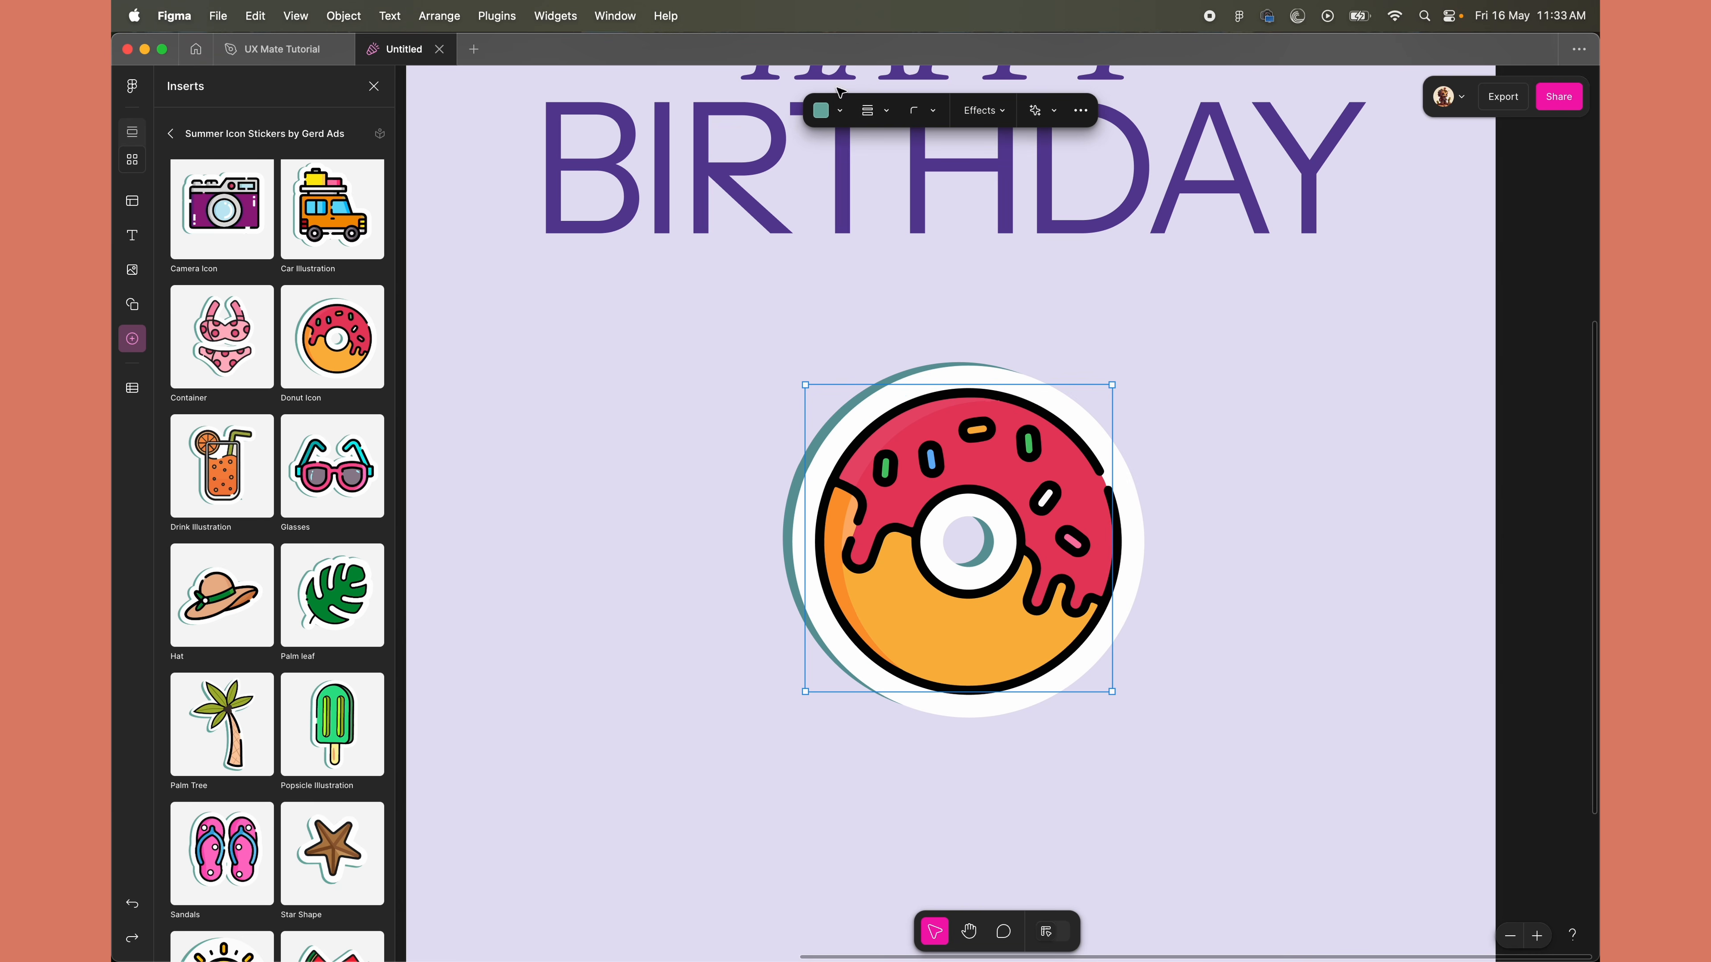
click(827, 118)
click(785, 198)
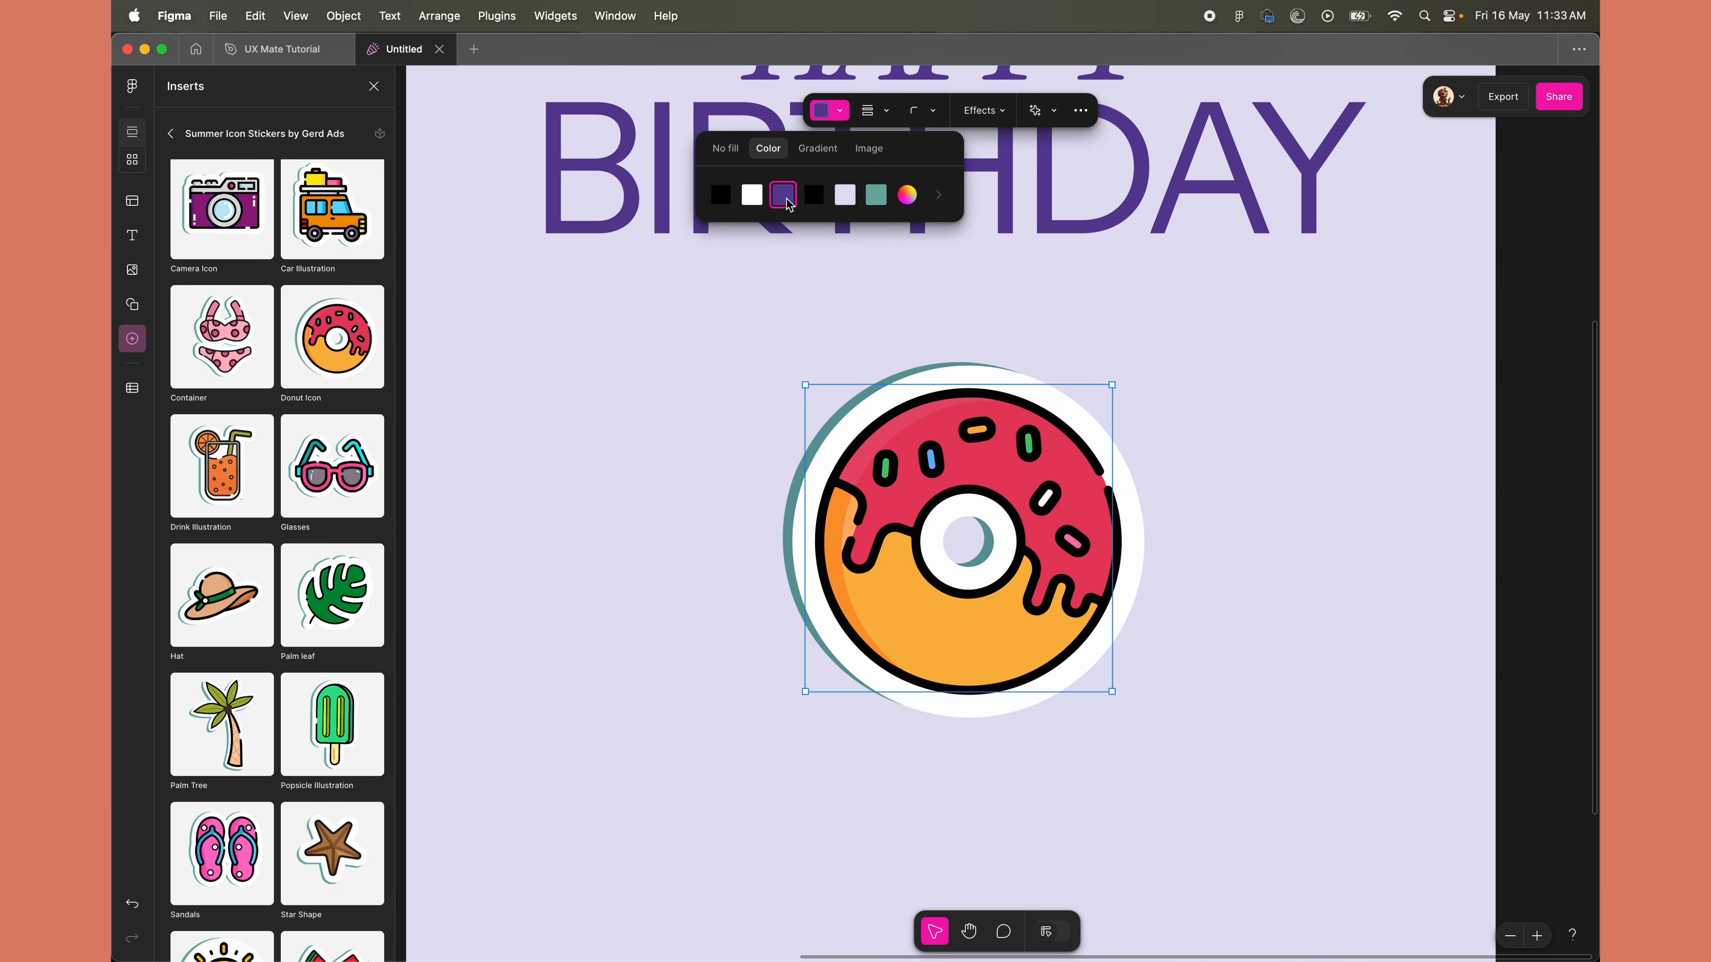
drag(823, 439, 554, 478)
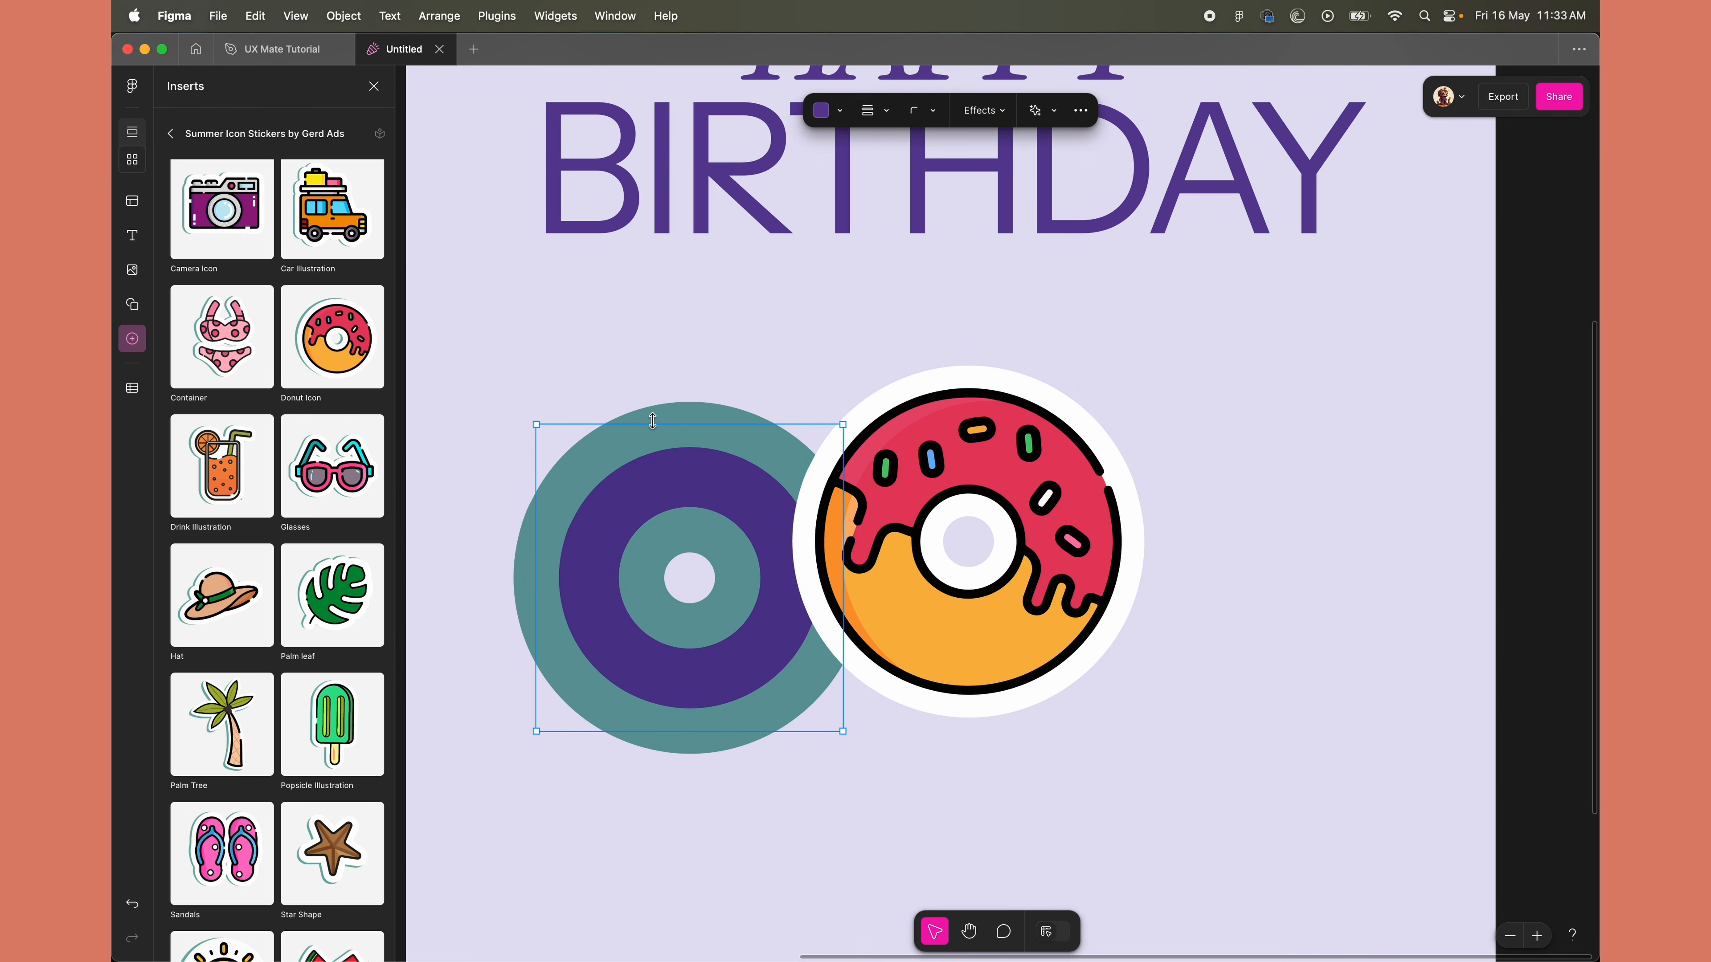
Set the shadow ring's border colour to the same dark purple and move the ring back behind the donut
click(875, 111)
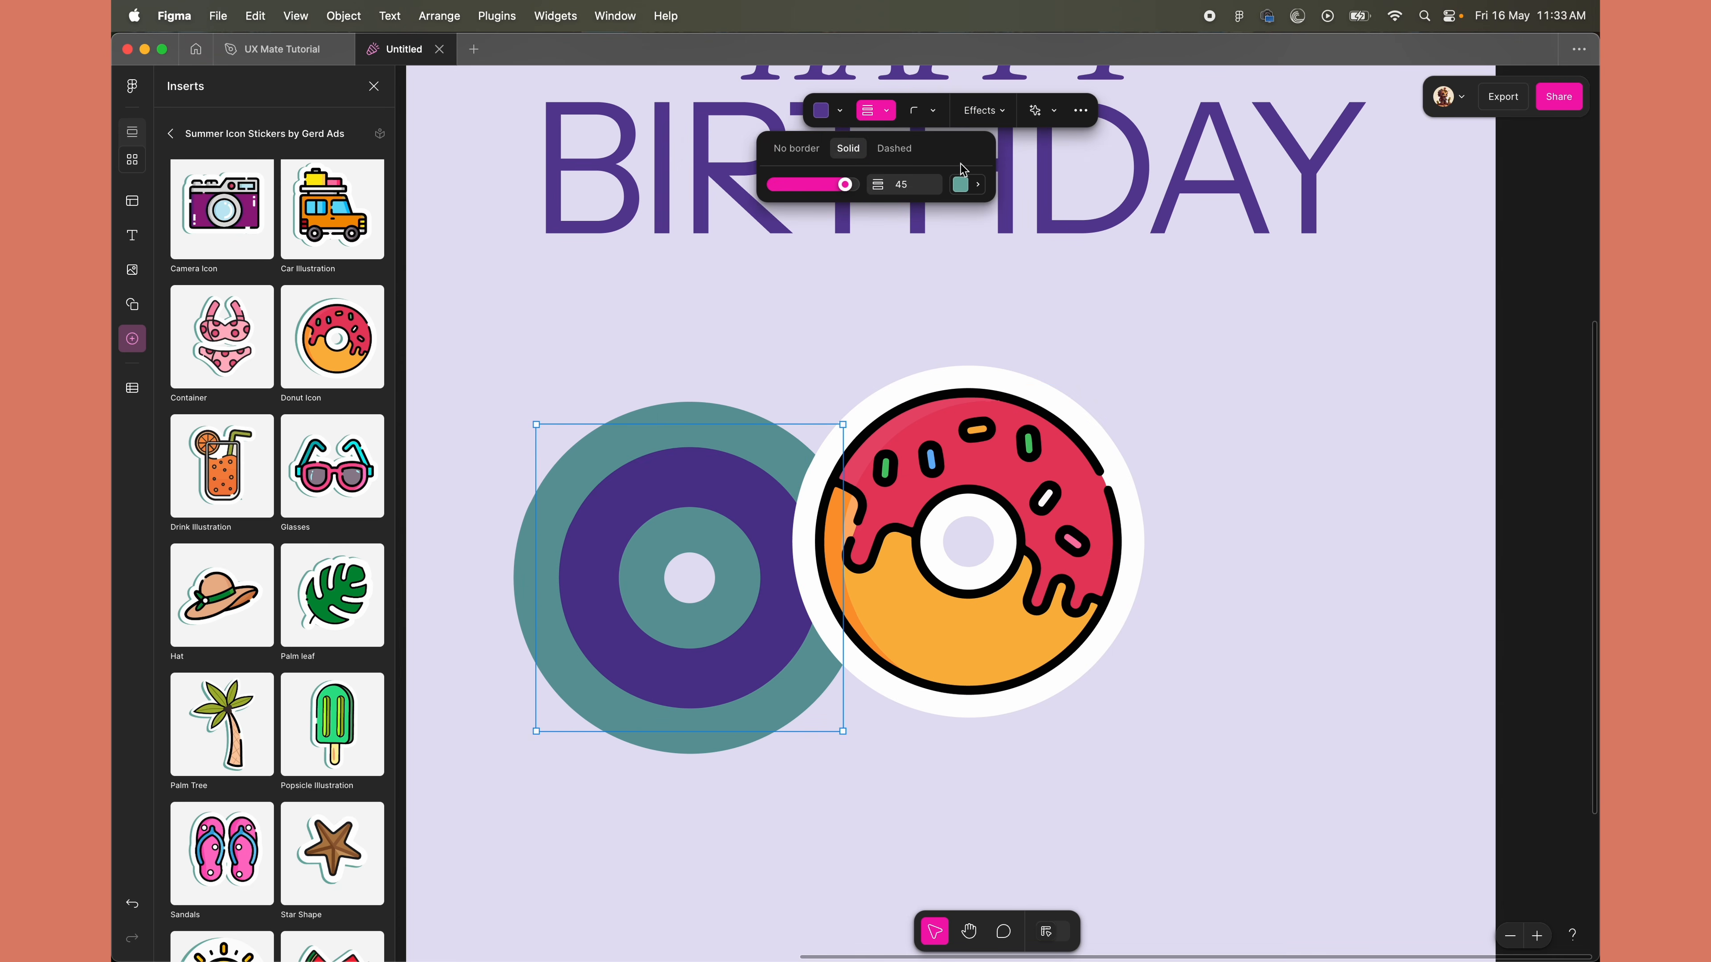
click(967, 184)
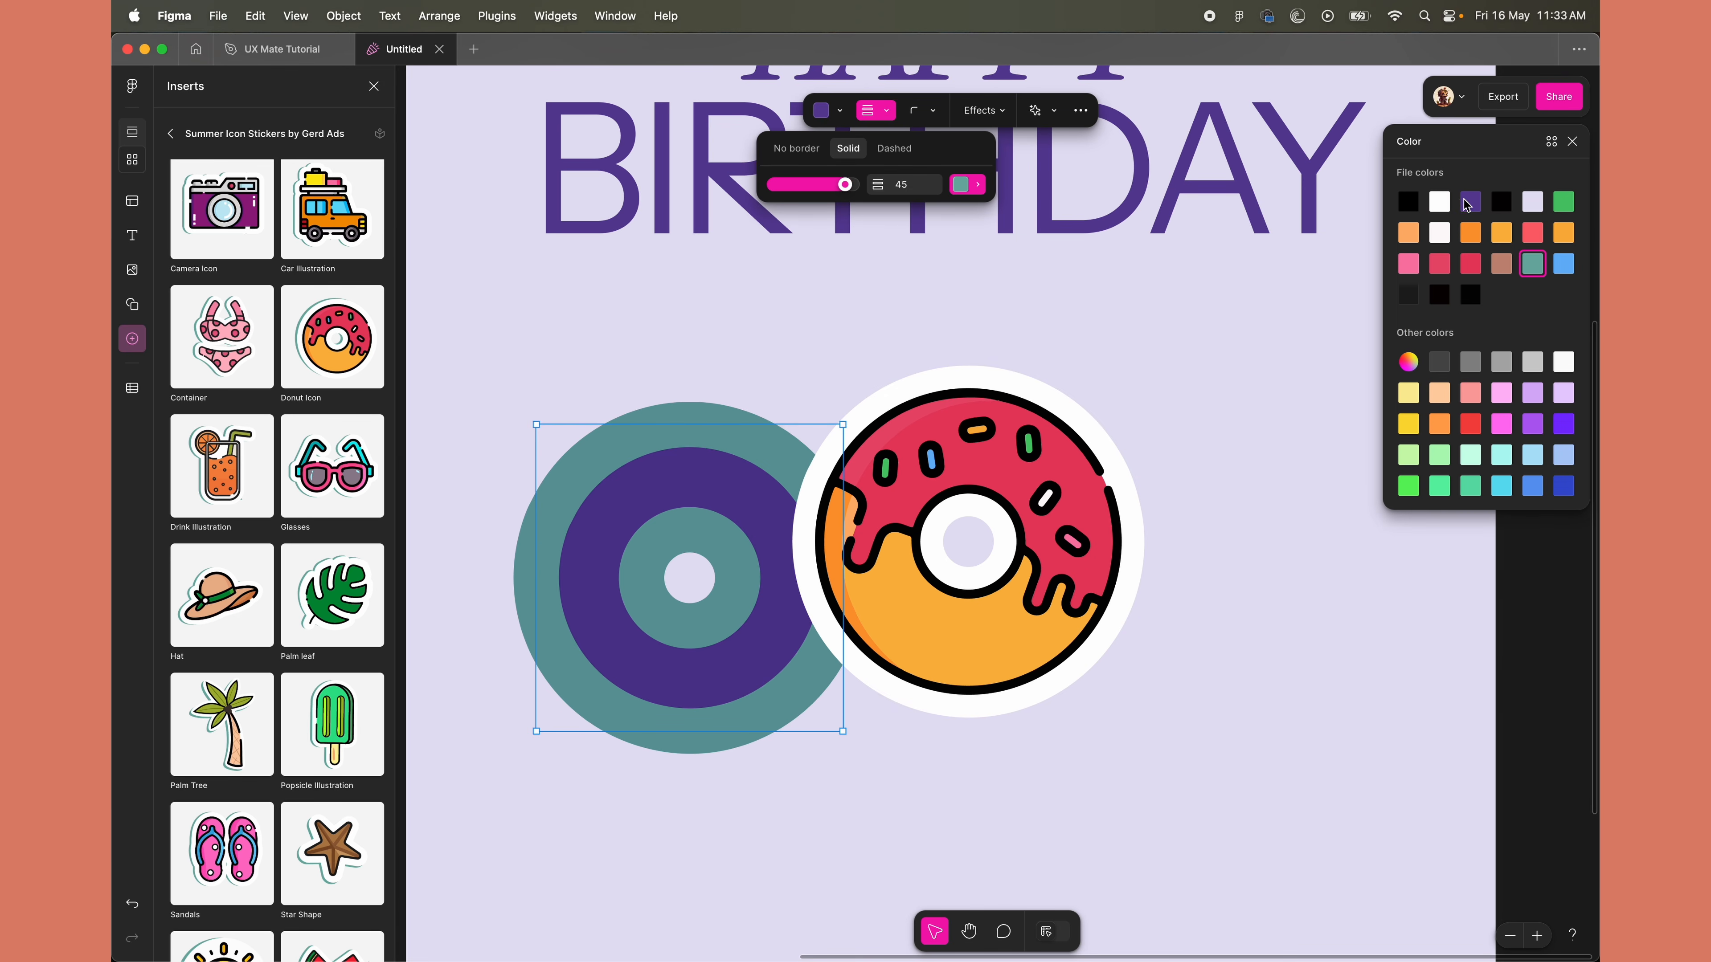
click(1468, 202)
click(584, 363)
drag(605, 585, 872, 544)
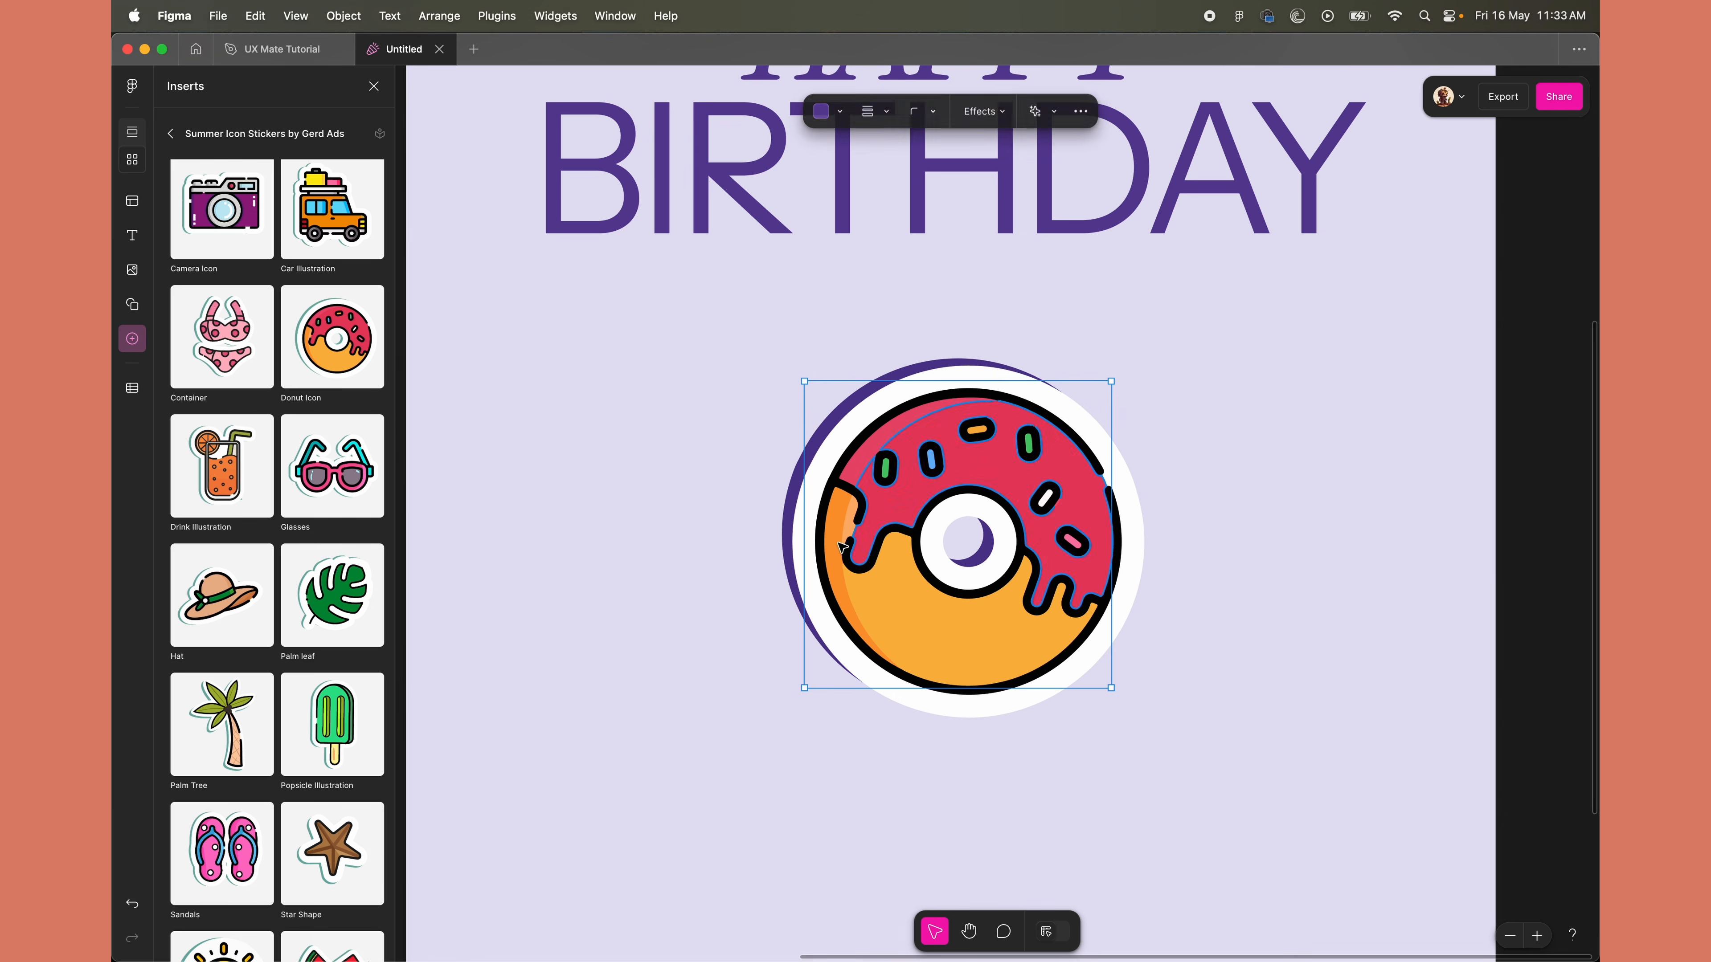
Deselect the donut shape, examine the bulk create option for spreadsheet uploads, and close it
click(660, 579)
scroll(660, 579, down, 5)
scroll(664, 584, down, 2)
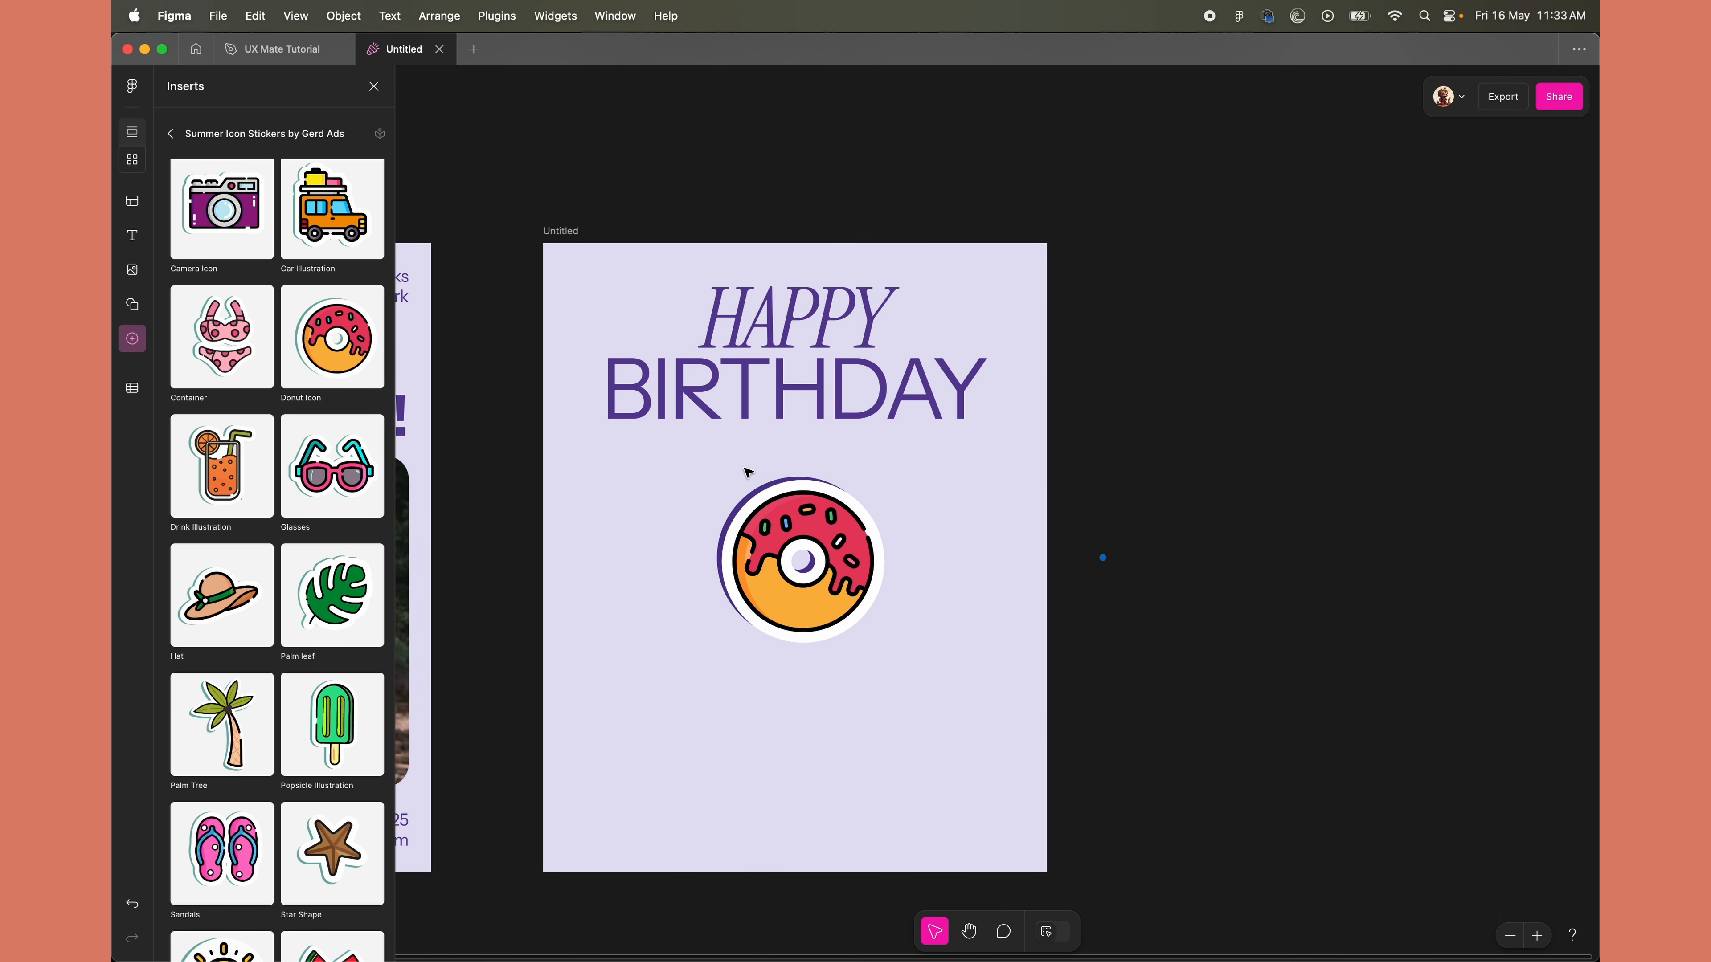
scroll(718, 741, down, 2)
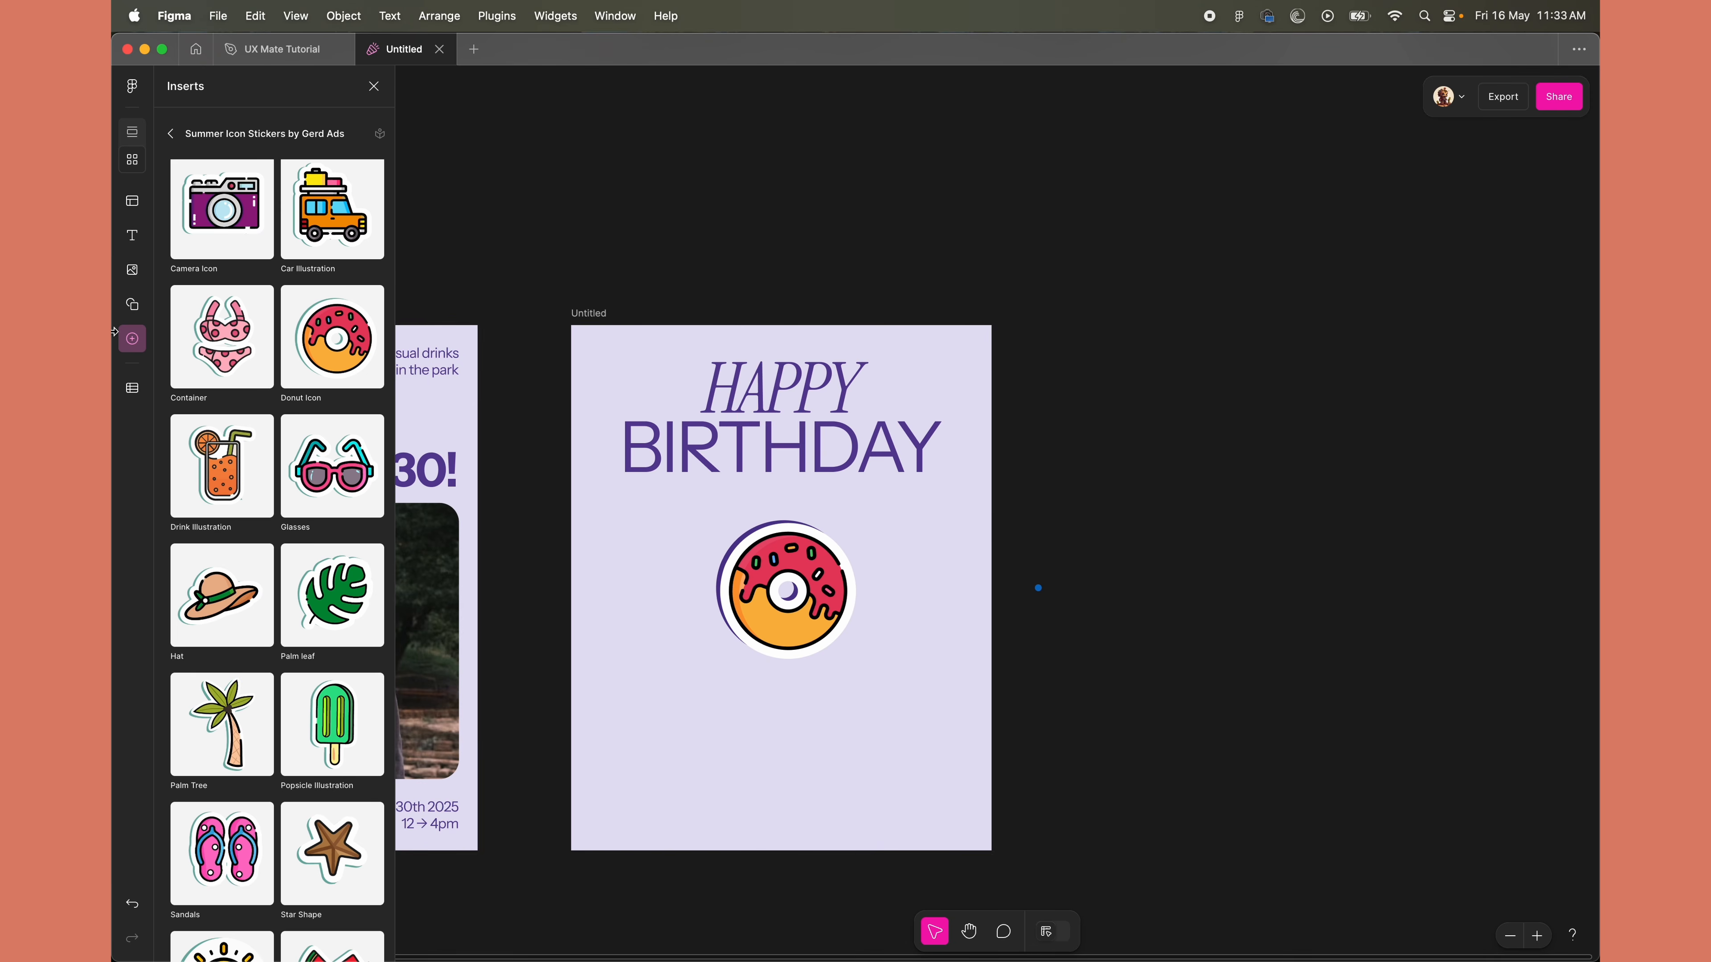
click(133, 389)
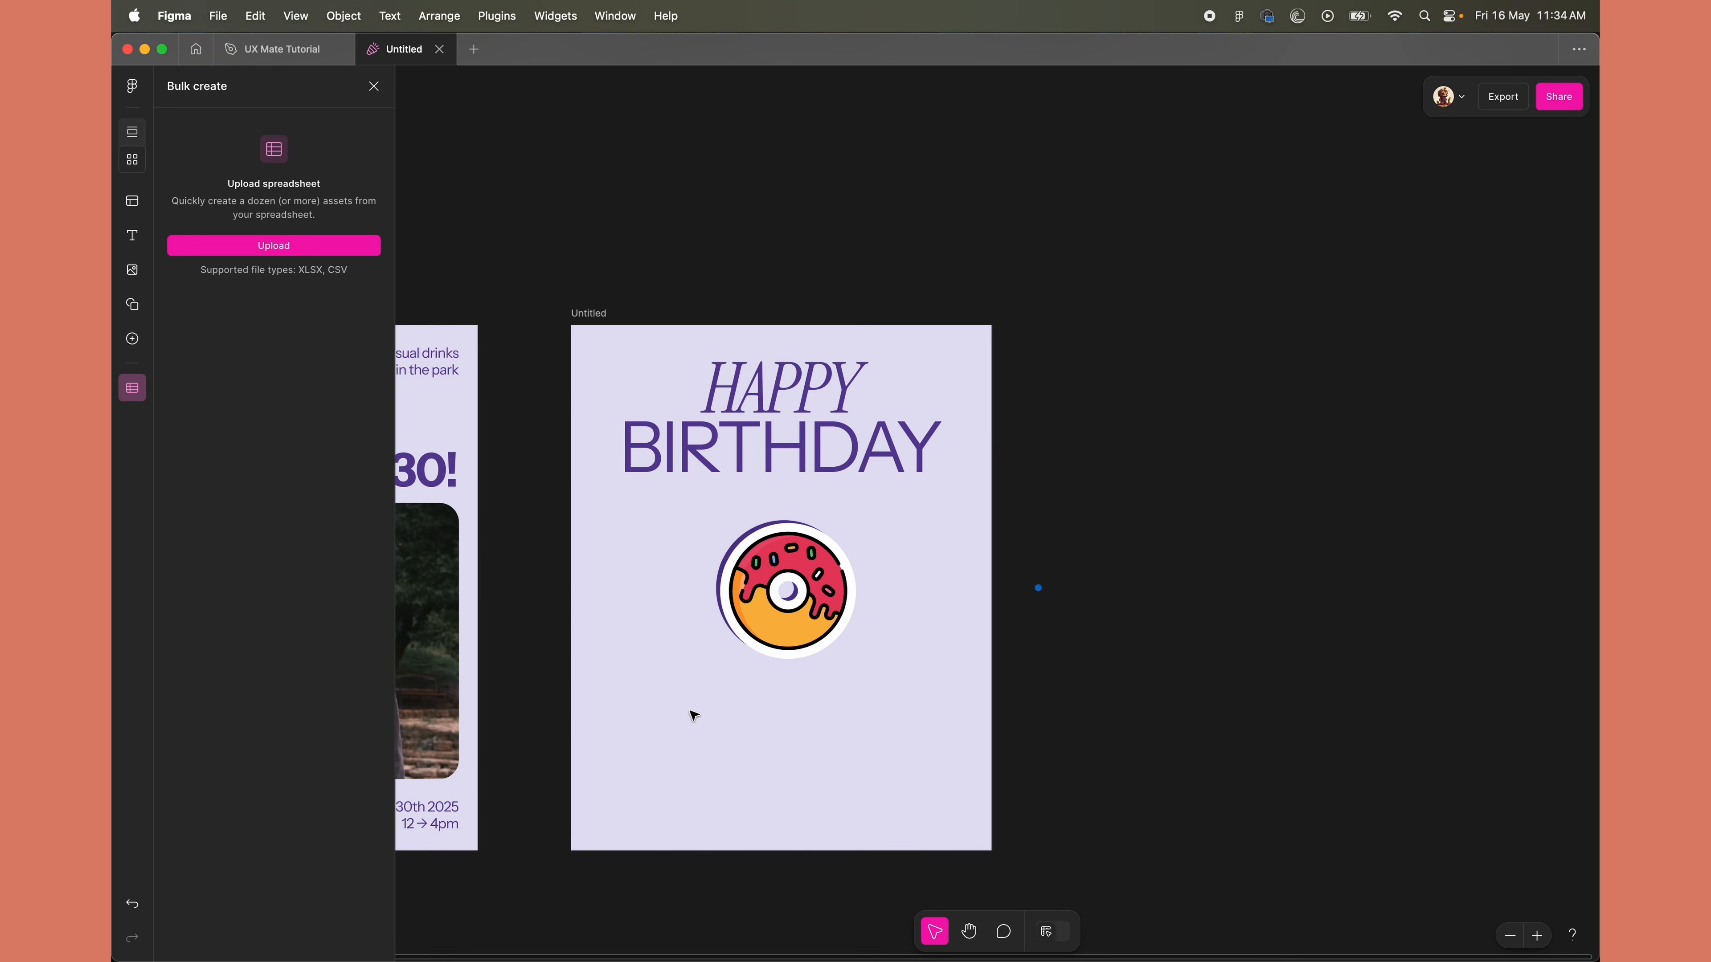
click(374, 86)
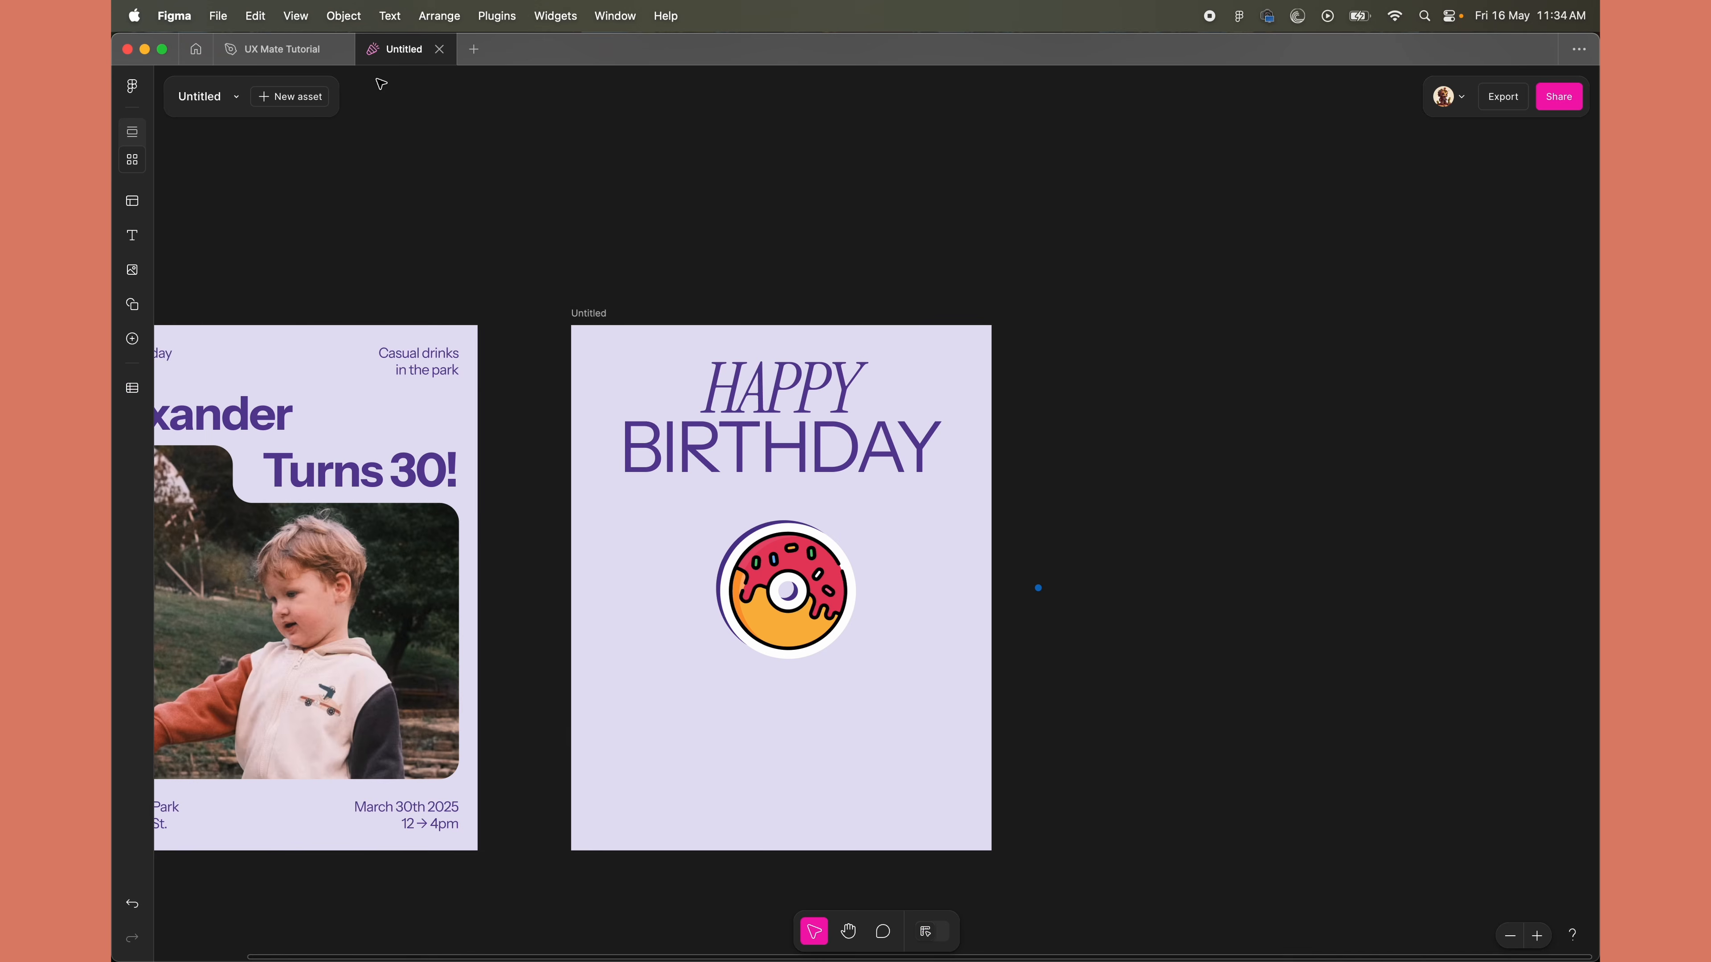
scroll(523, 232, down, 5)
scroll(523, 231, left, 2)
scroll(467, 321, up, 4)
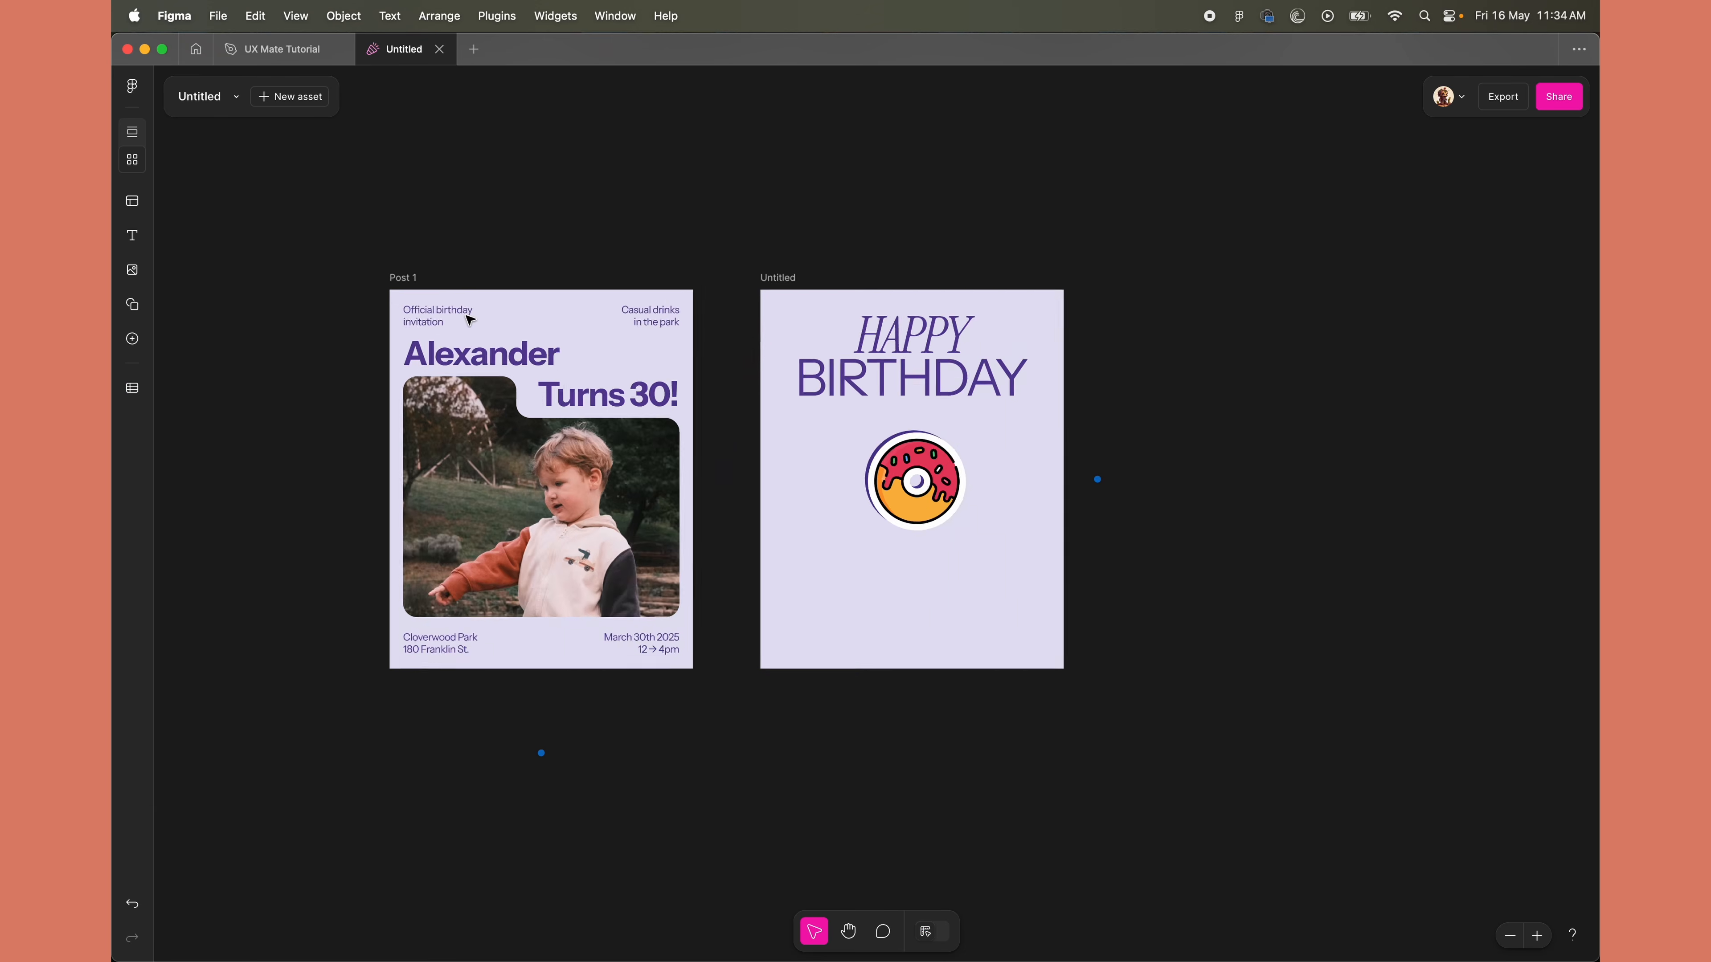
scroll(504, 493, right, 2)
scroll(504, 493, down, 1)
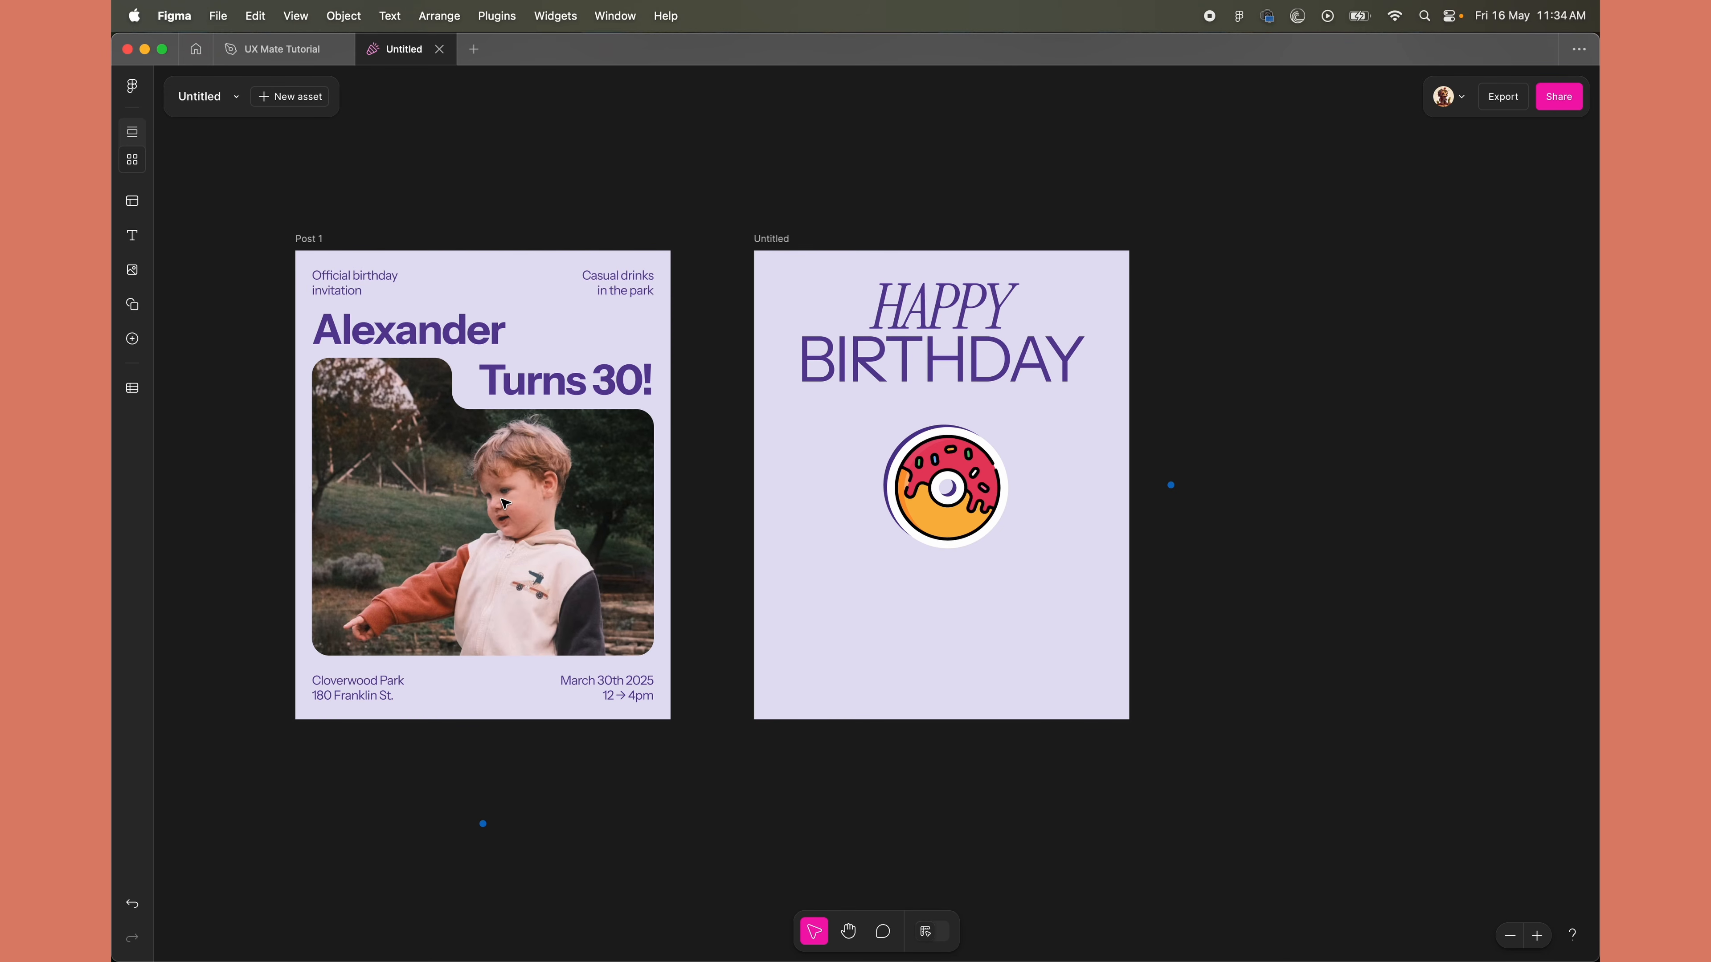
scroll(505, 502, left, 2)
scroll(505, 502, up, 2)
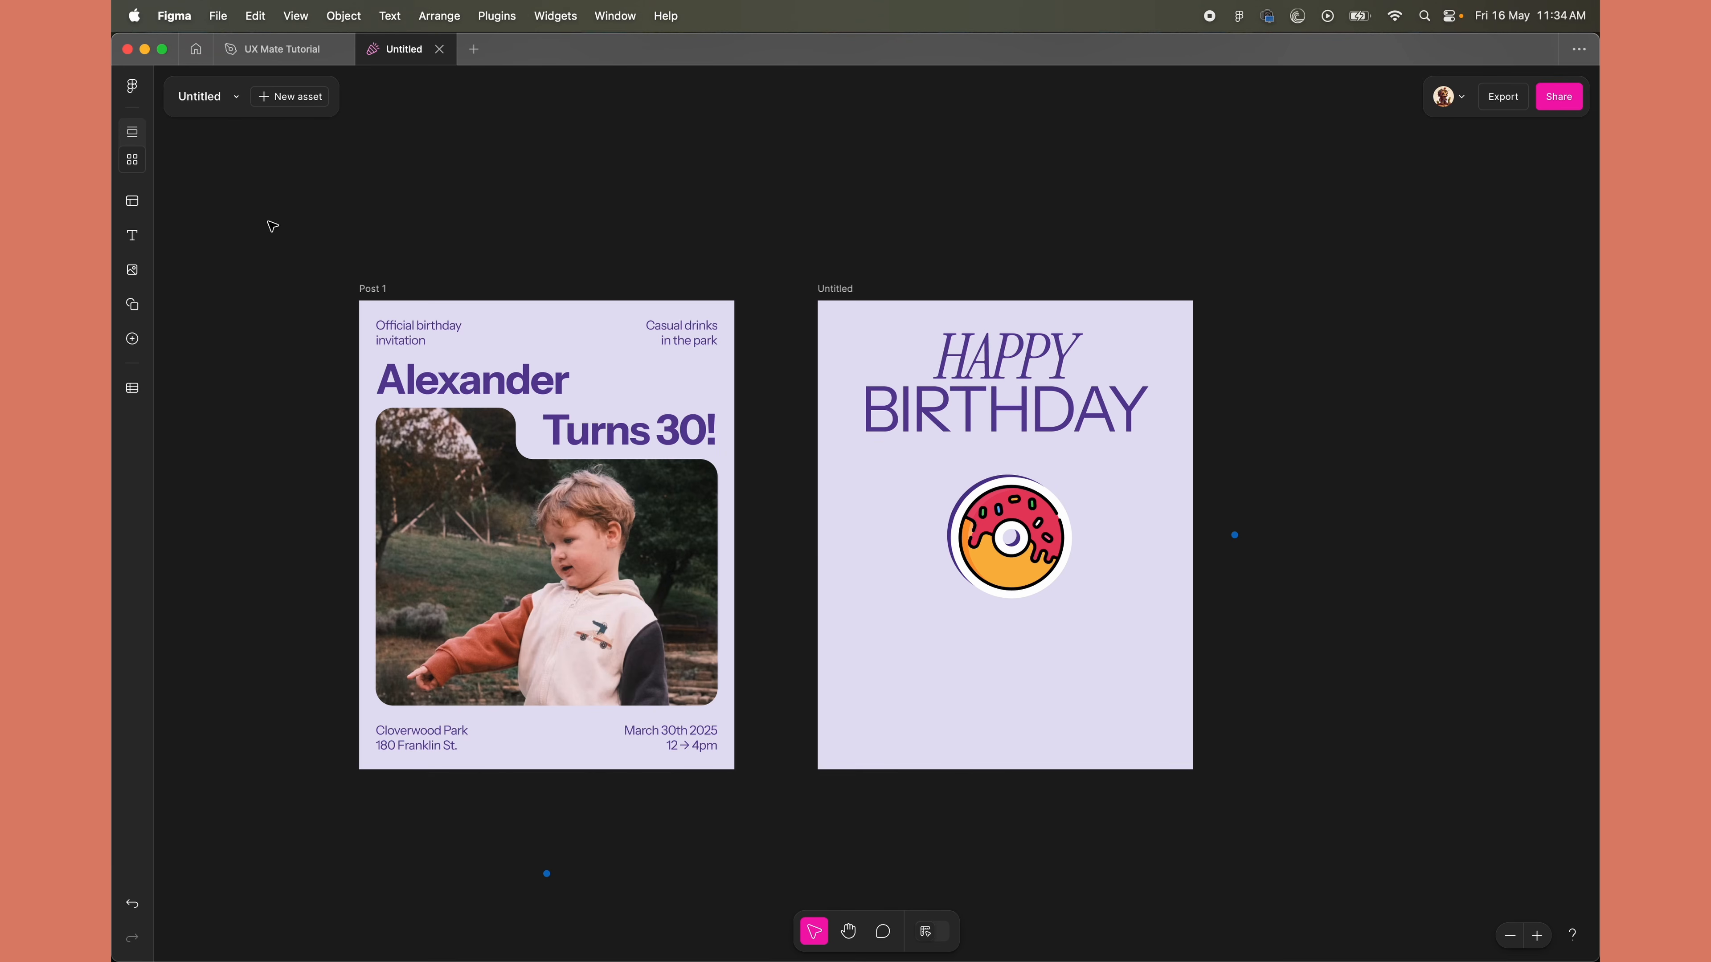
Browse the text, image, shape and insert resources, returning to the text styles and font combinations
click(133, 235)
click(133, 269)
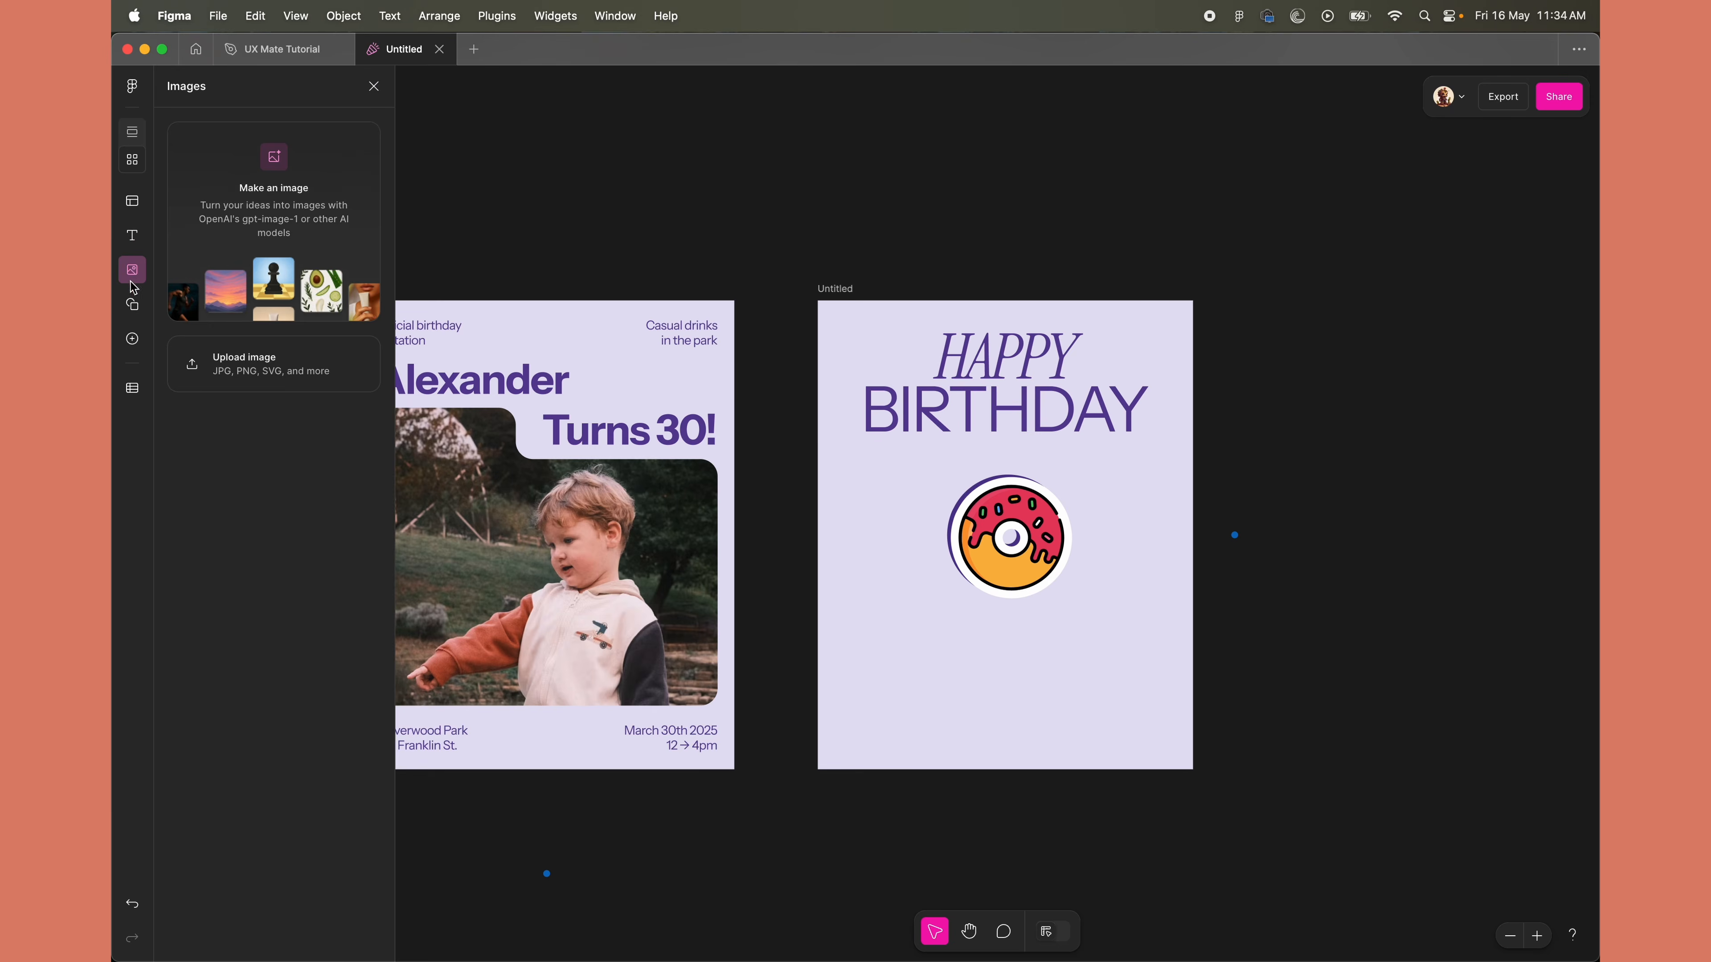
click(136, 305)
click(131, 339)
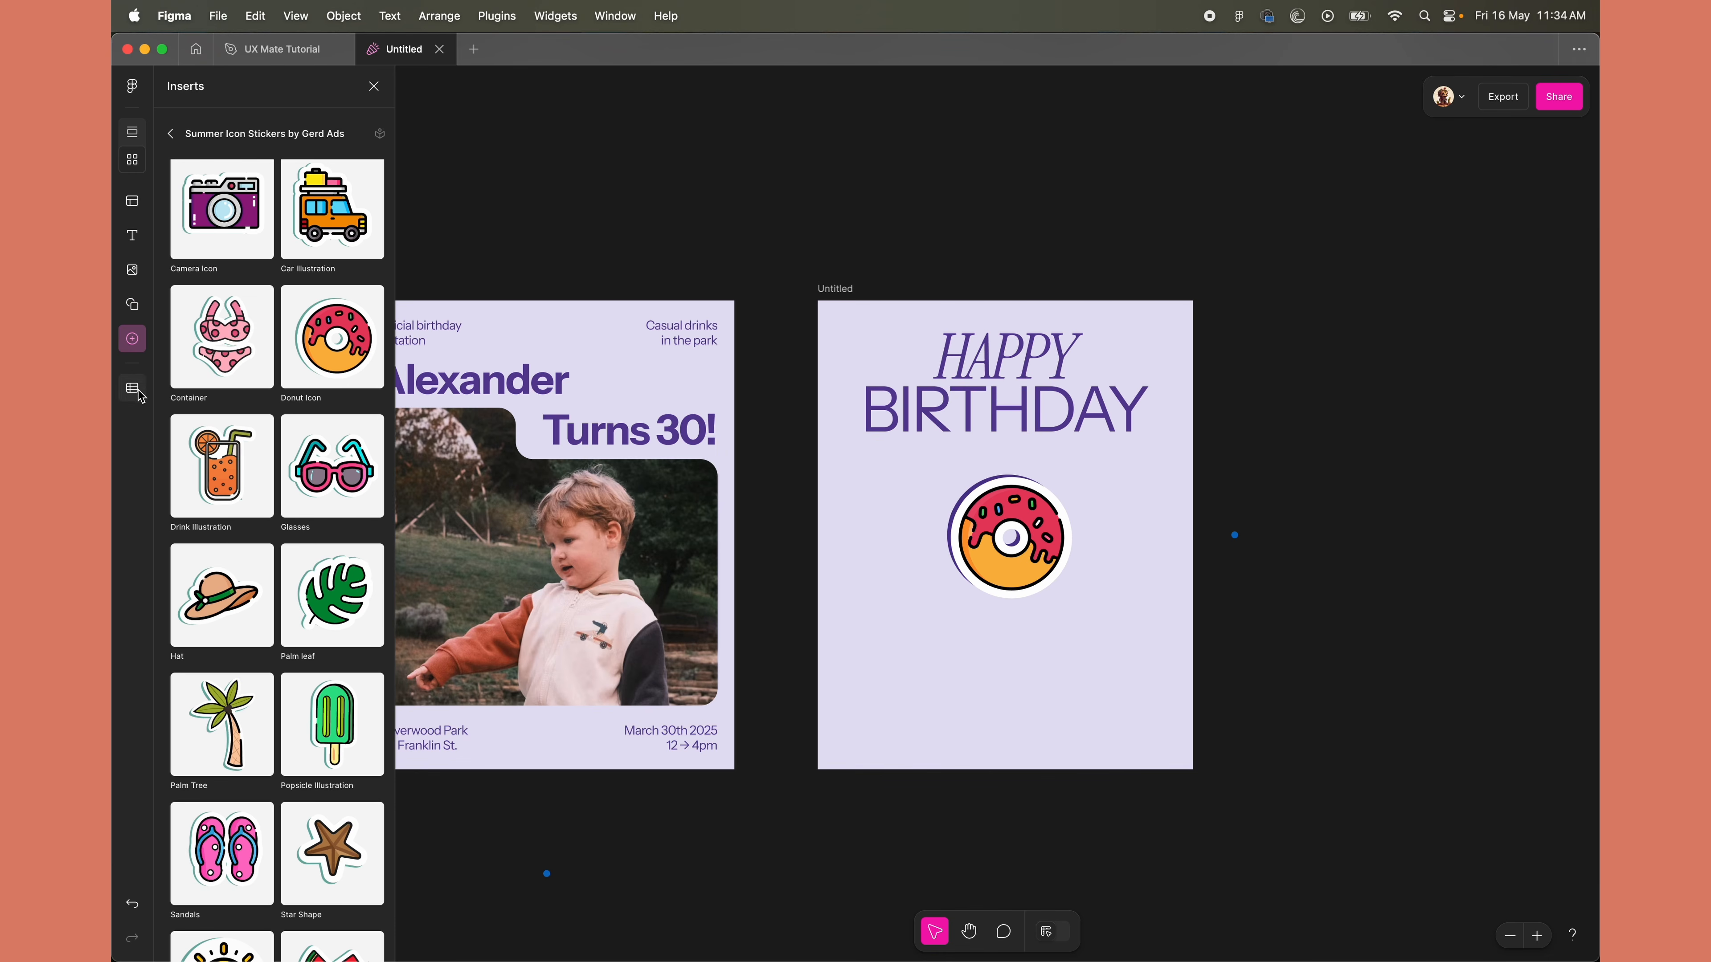
click(132, 303)
click(133, 269)
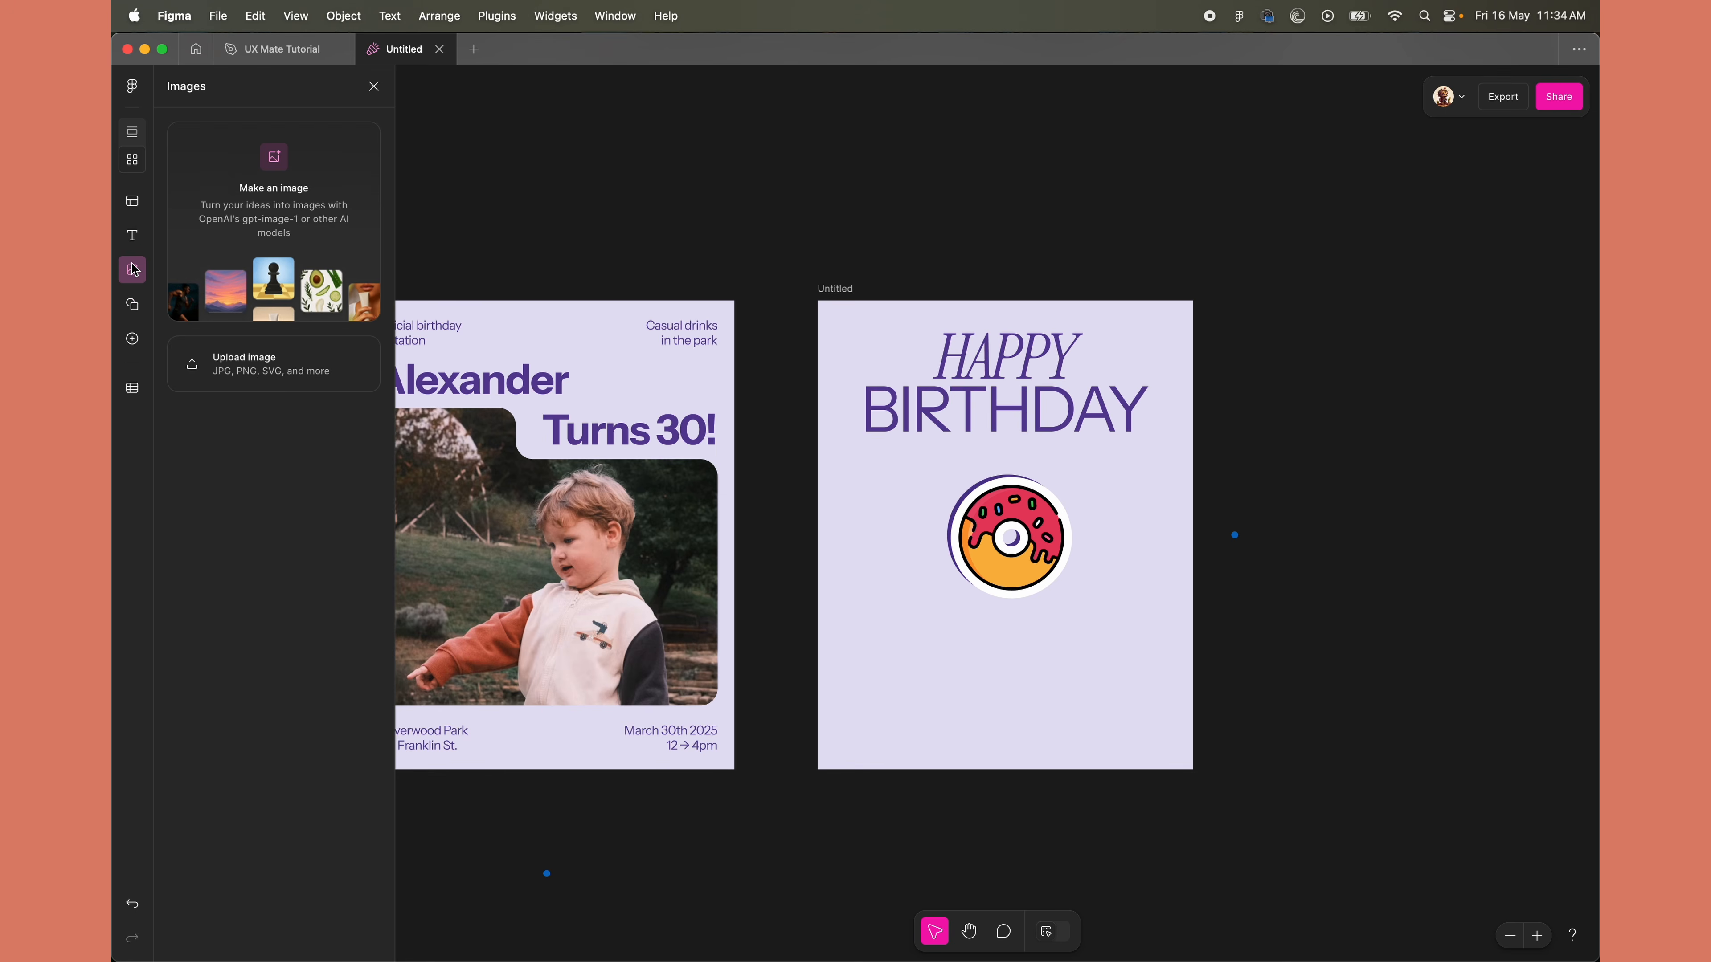
click(134, 236)
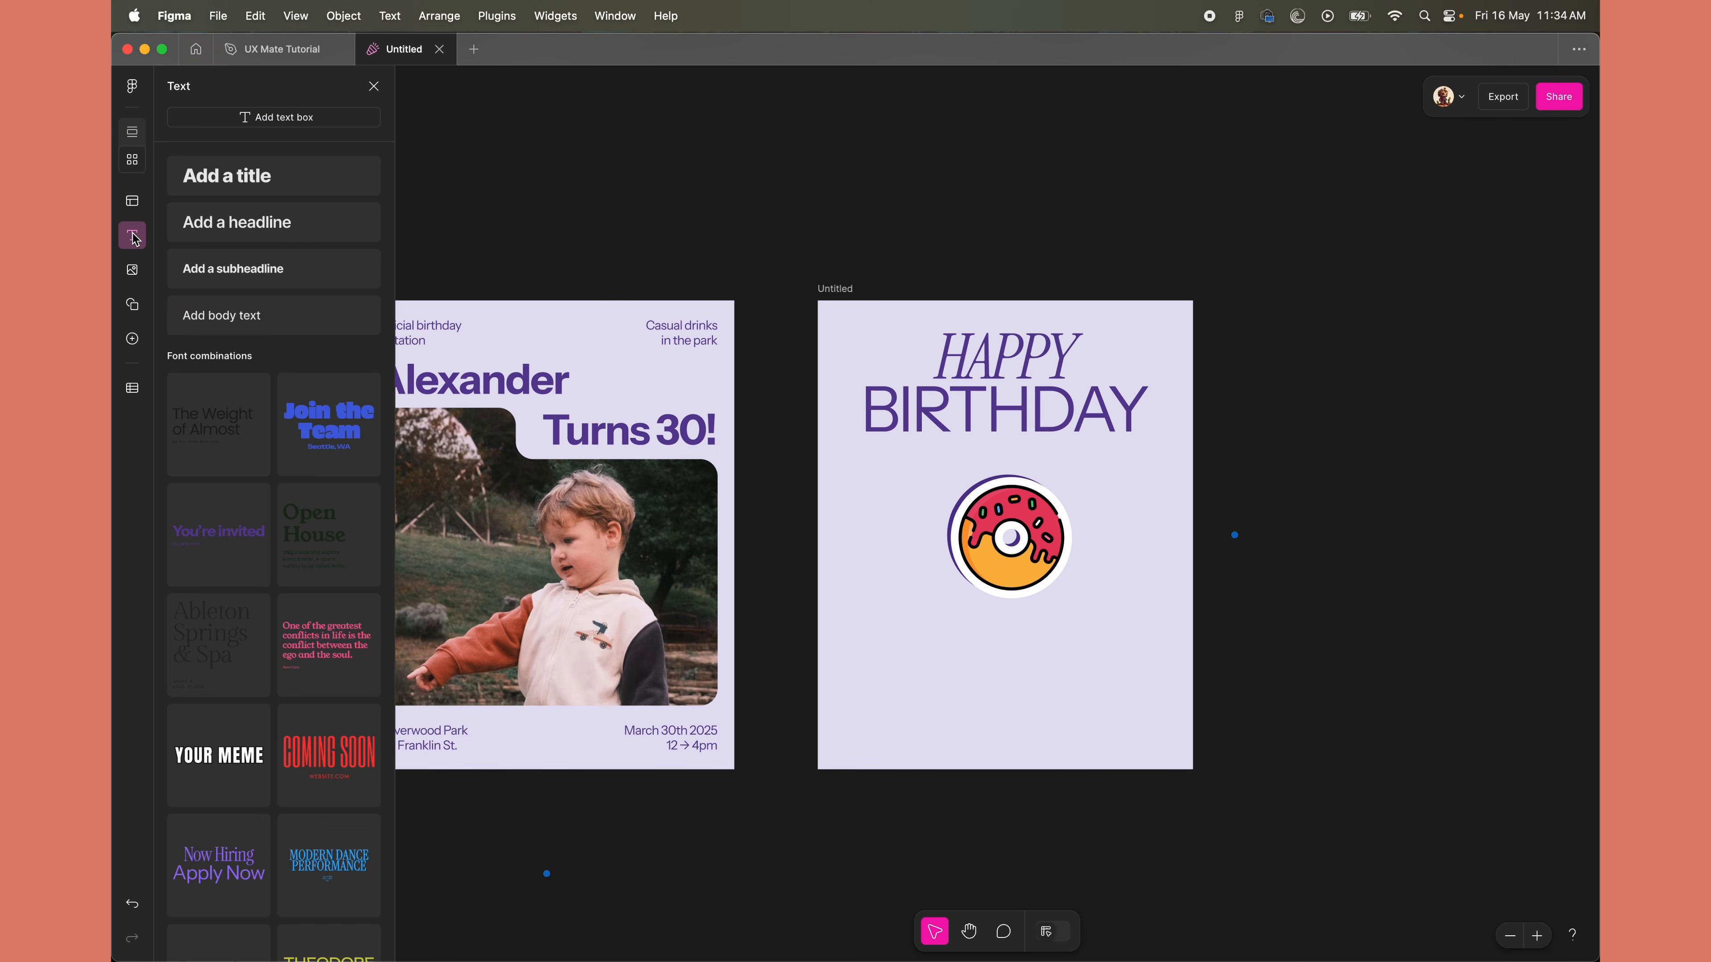
scroll(608, 527, left, 2)
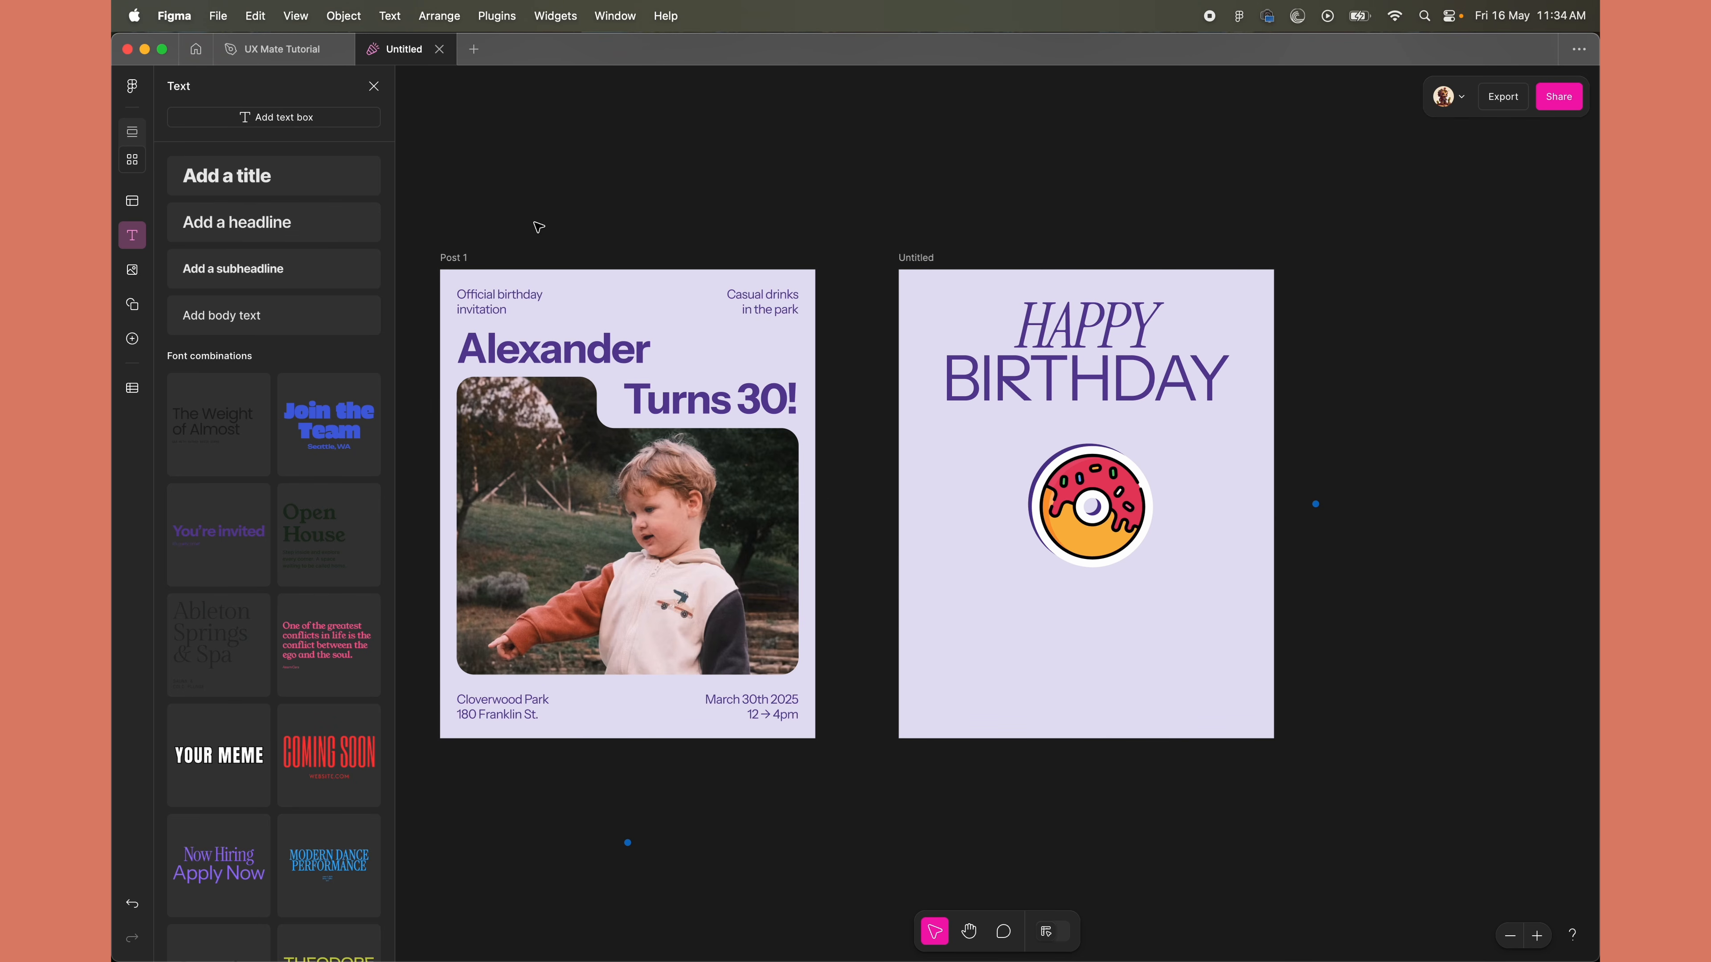
Open the export settings for the Post 1 asset and check which assets can be included
click(463, 258)
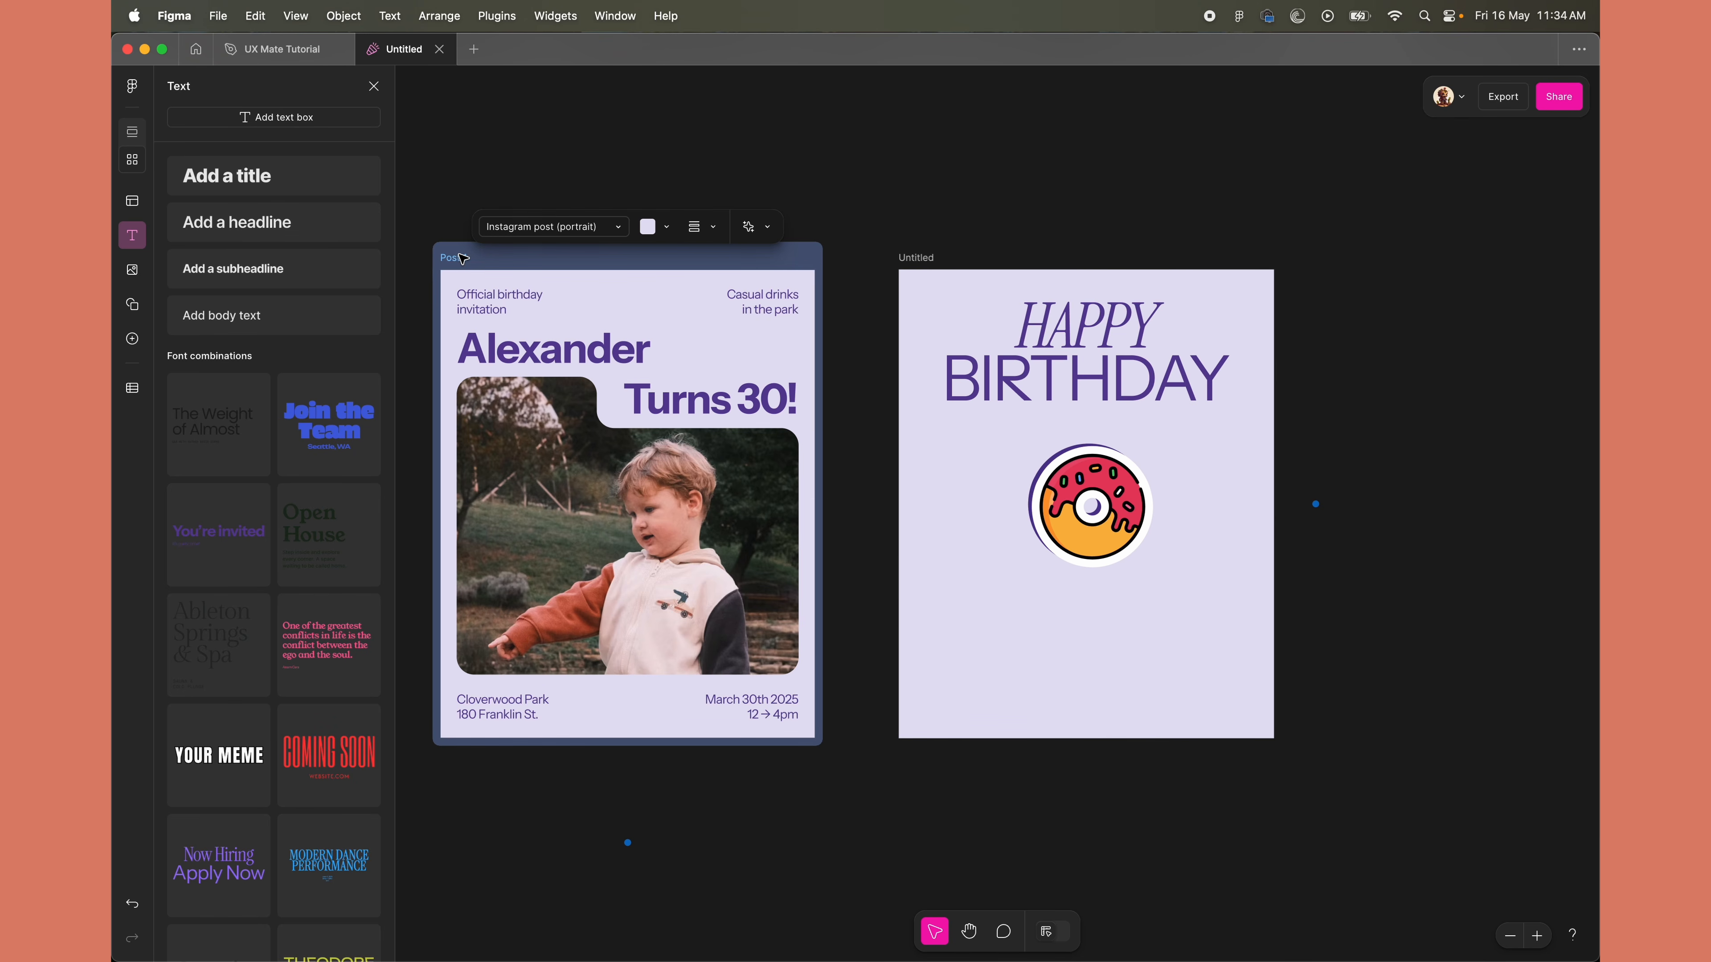
click(1502, 96)
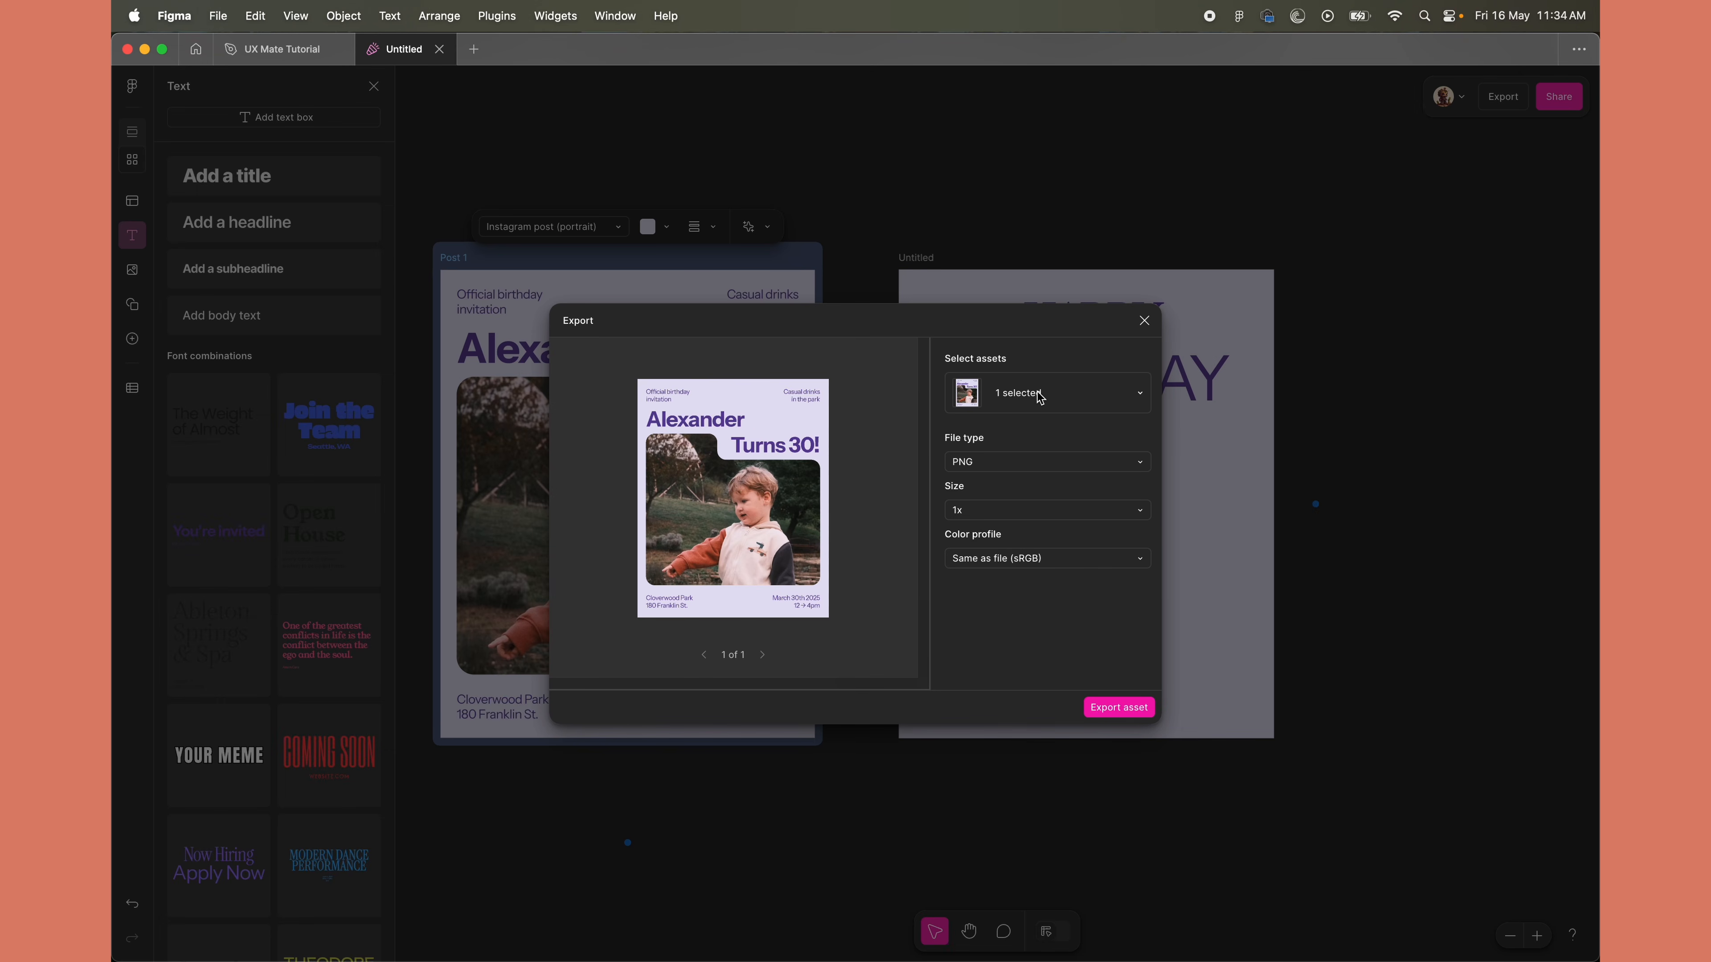
click(1072, 392)
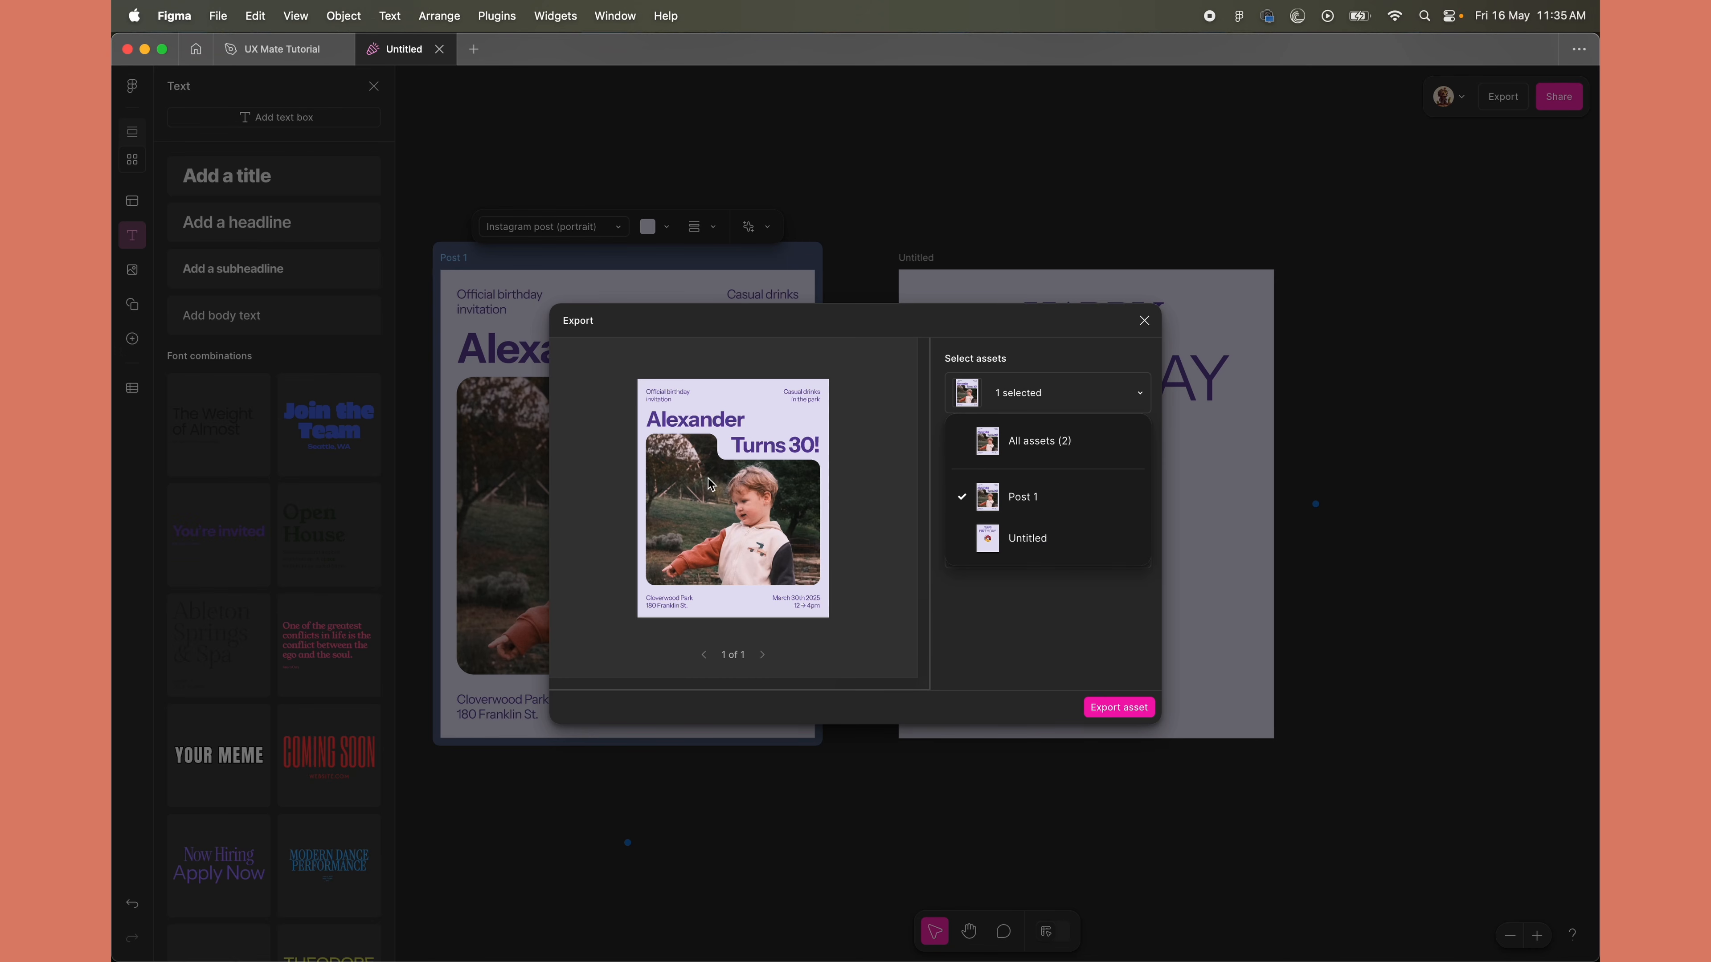
click(1047, 353)
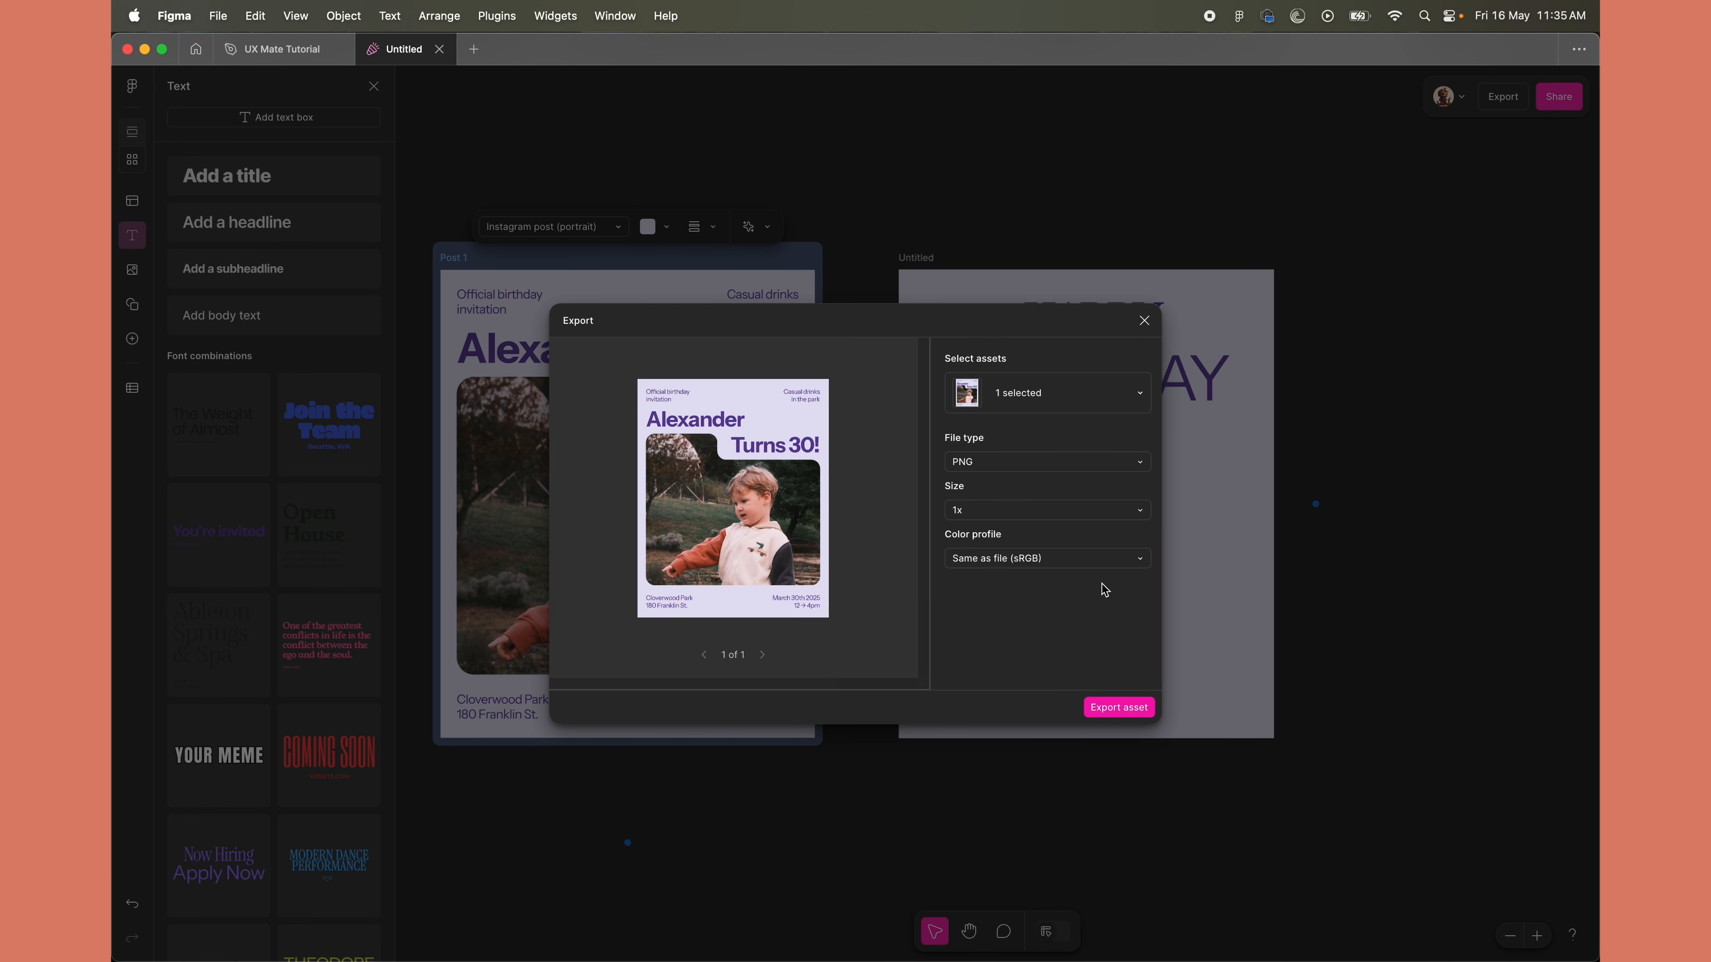
Try JPG as the export file type, and set it back to PNG
click(1021, 468)
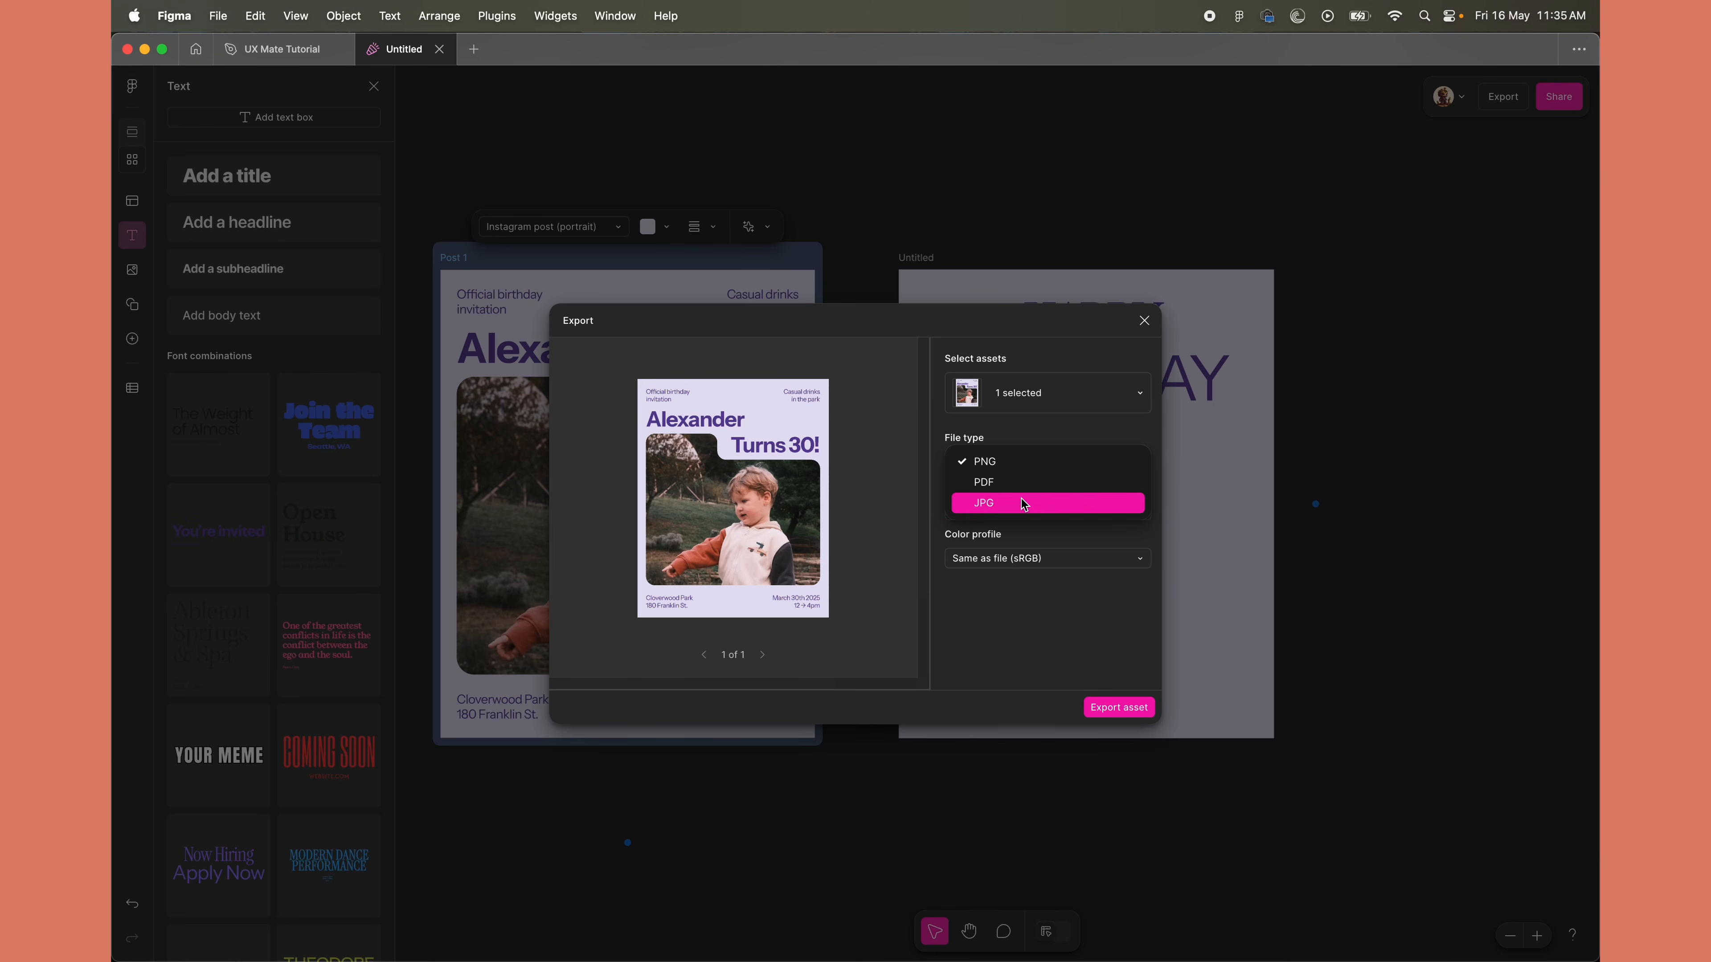
click(1010, 505)
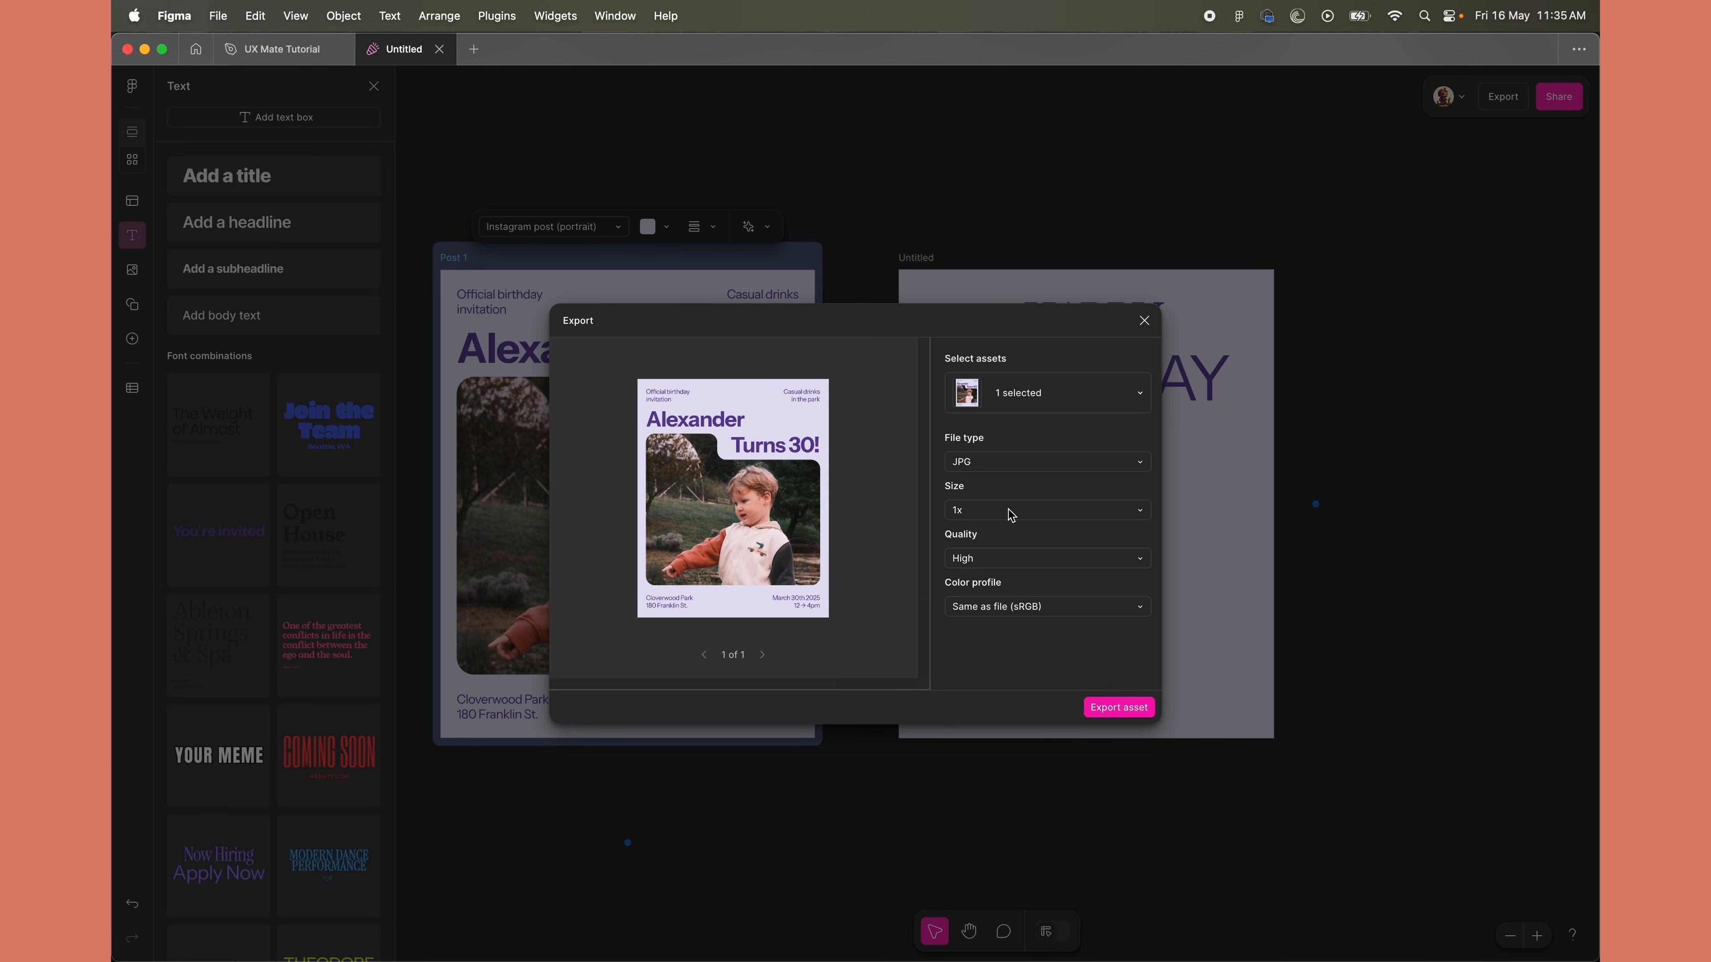
click(1012, 464)
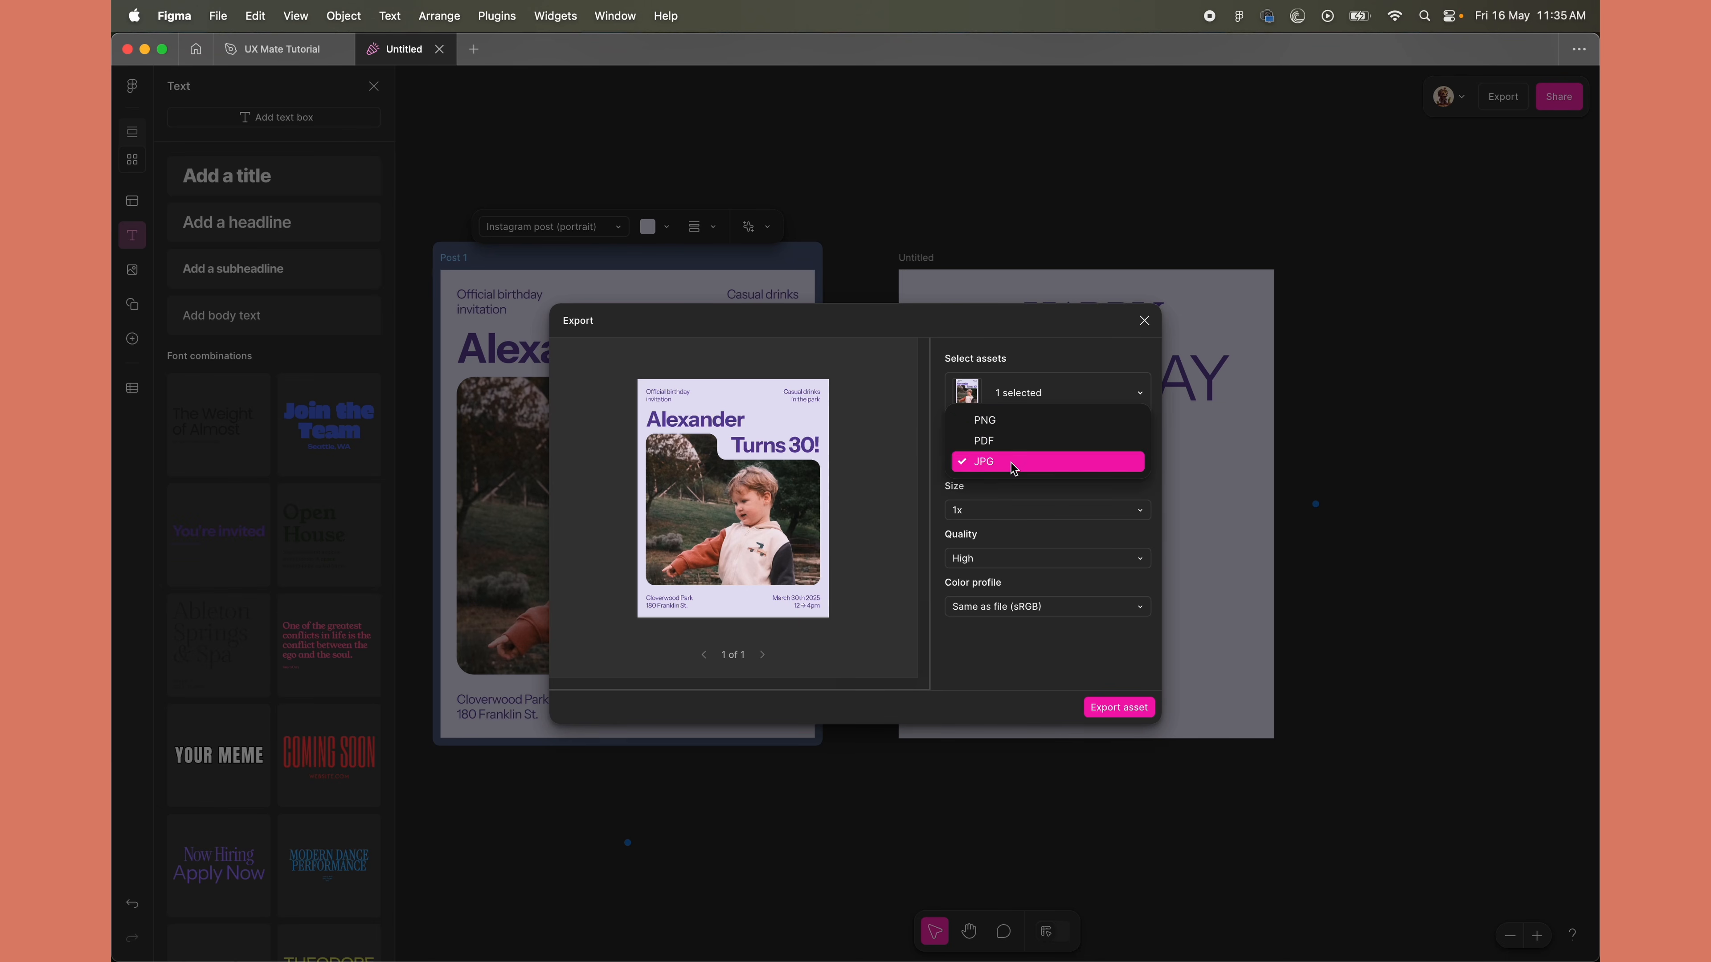
click(1017, 426)
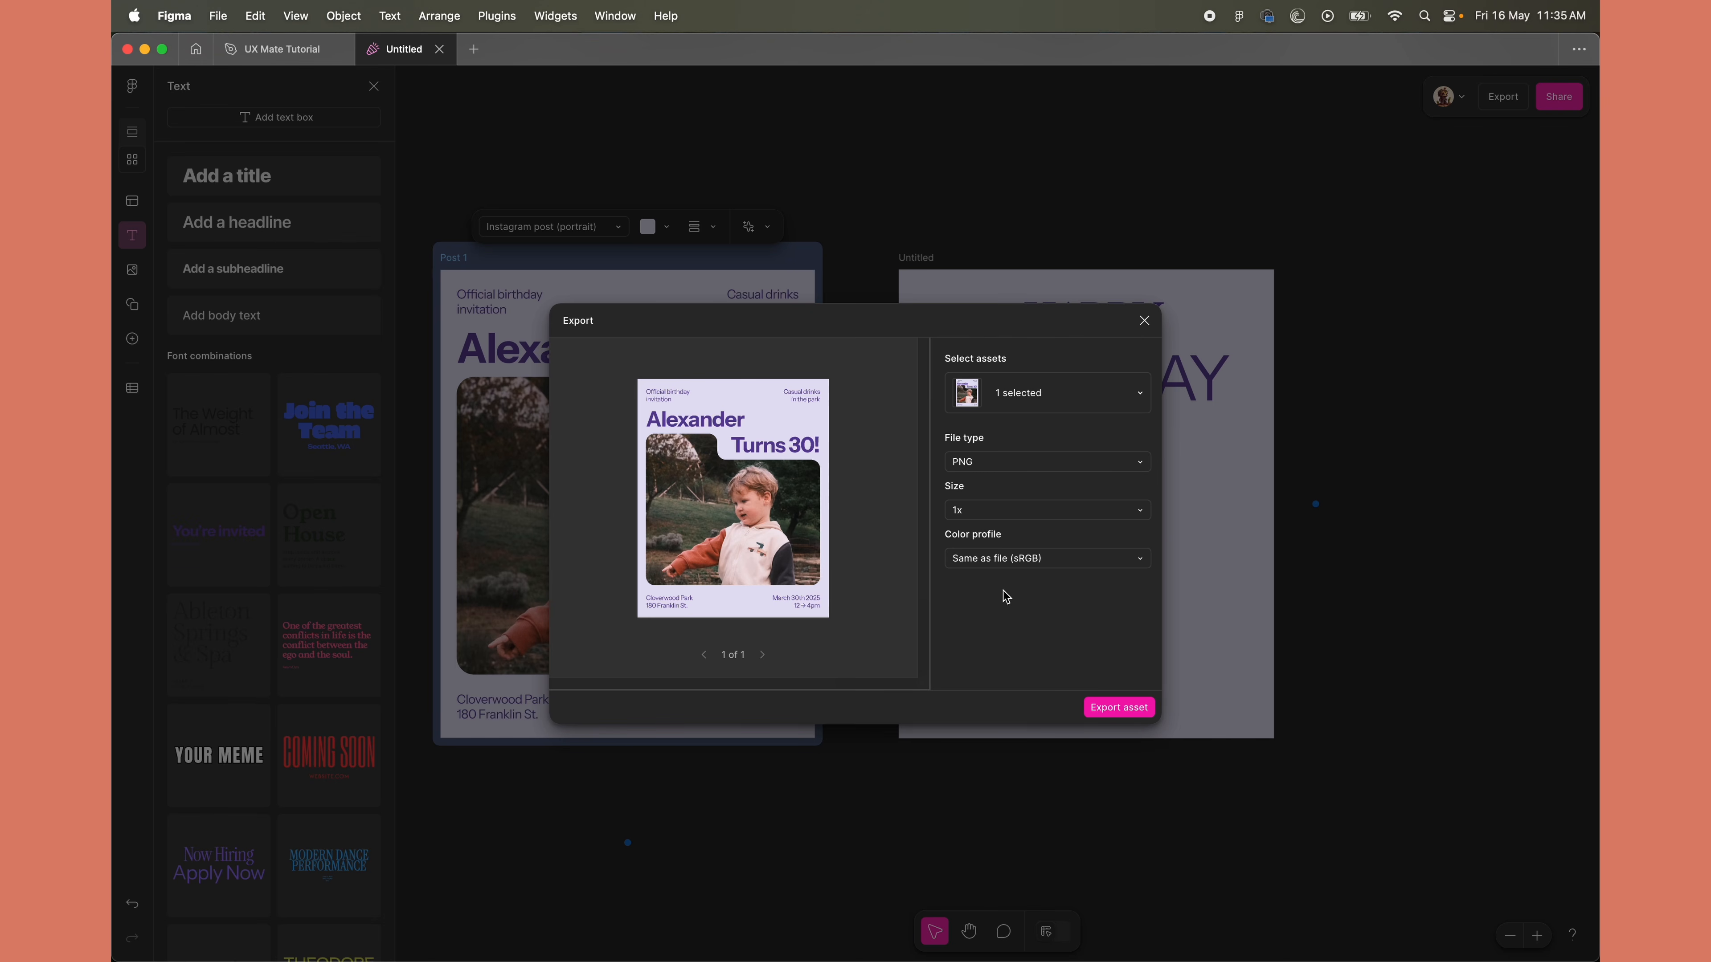
Examine the available export sizes for the Post 1 asset, keeping 1x
click(1039, 511)
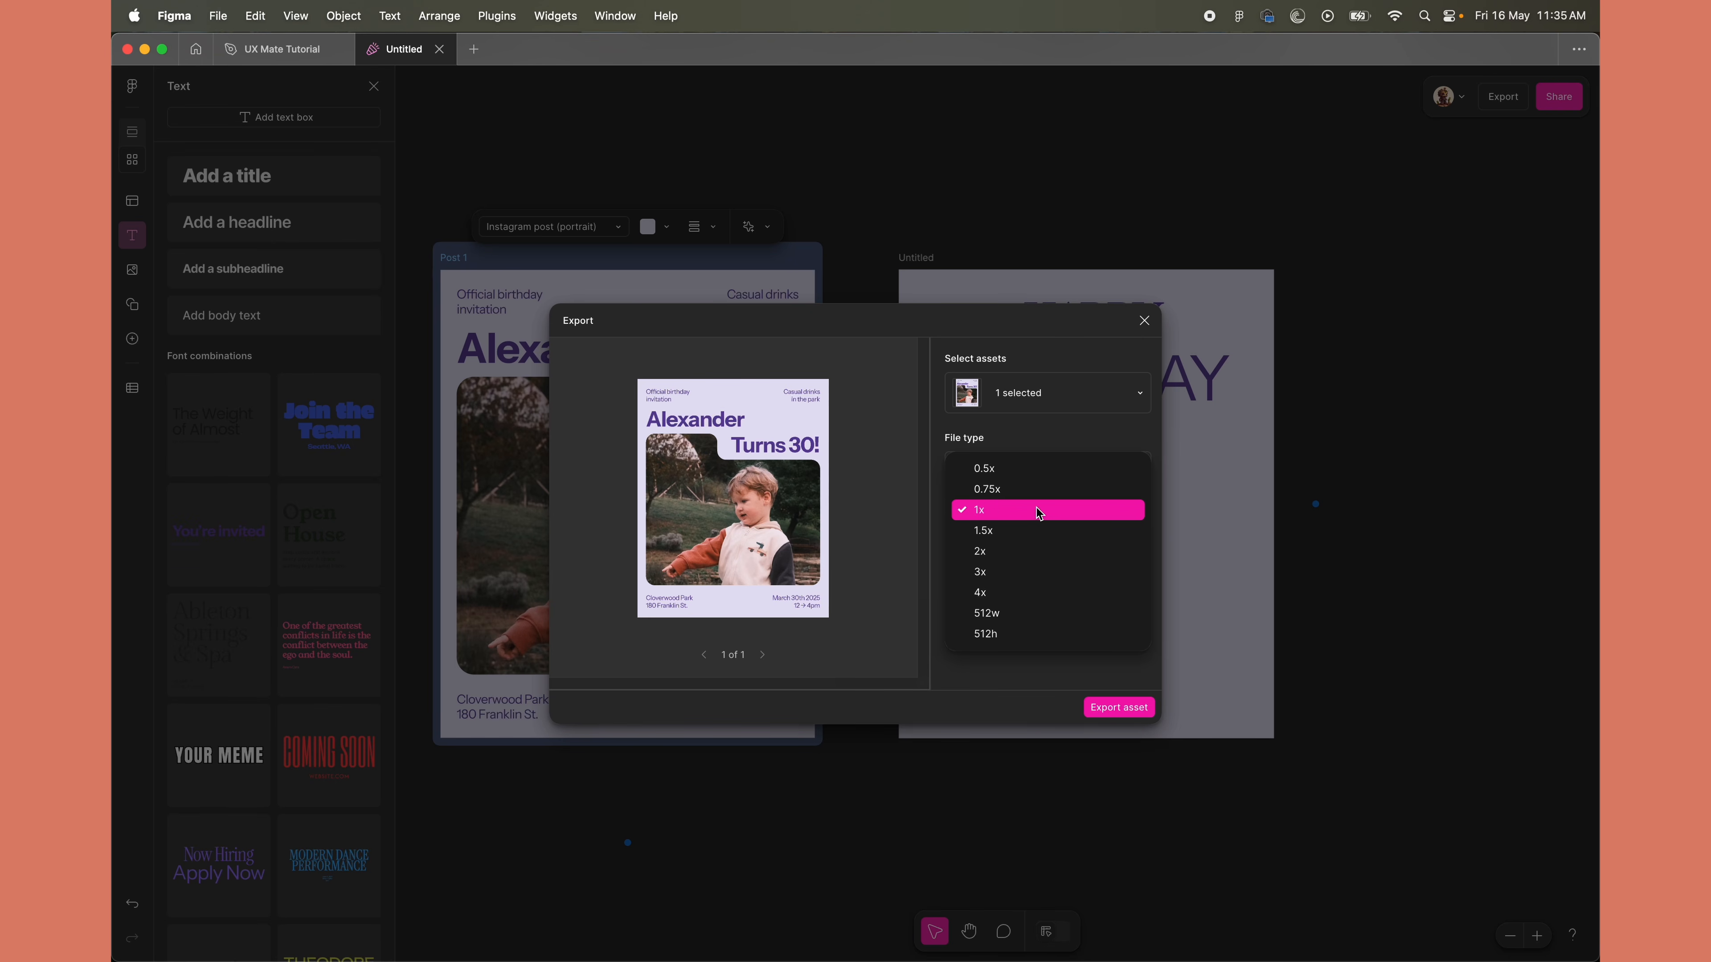
click(1011, 511)
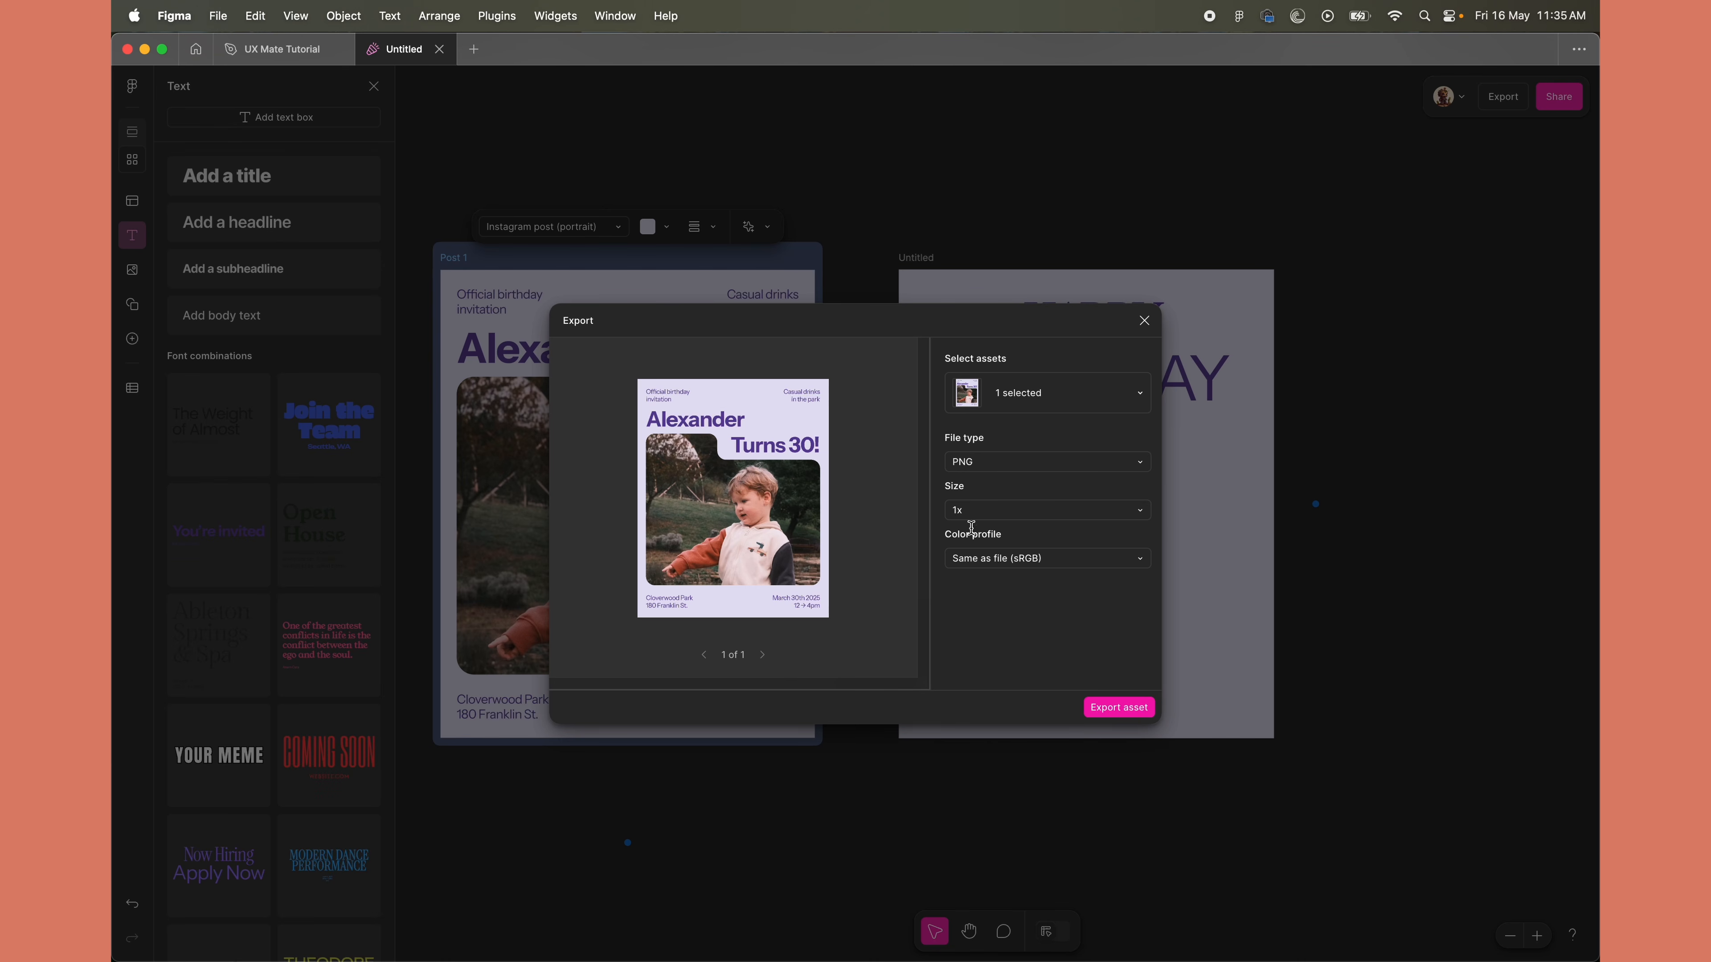
click(1011, 511)
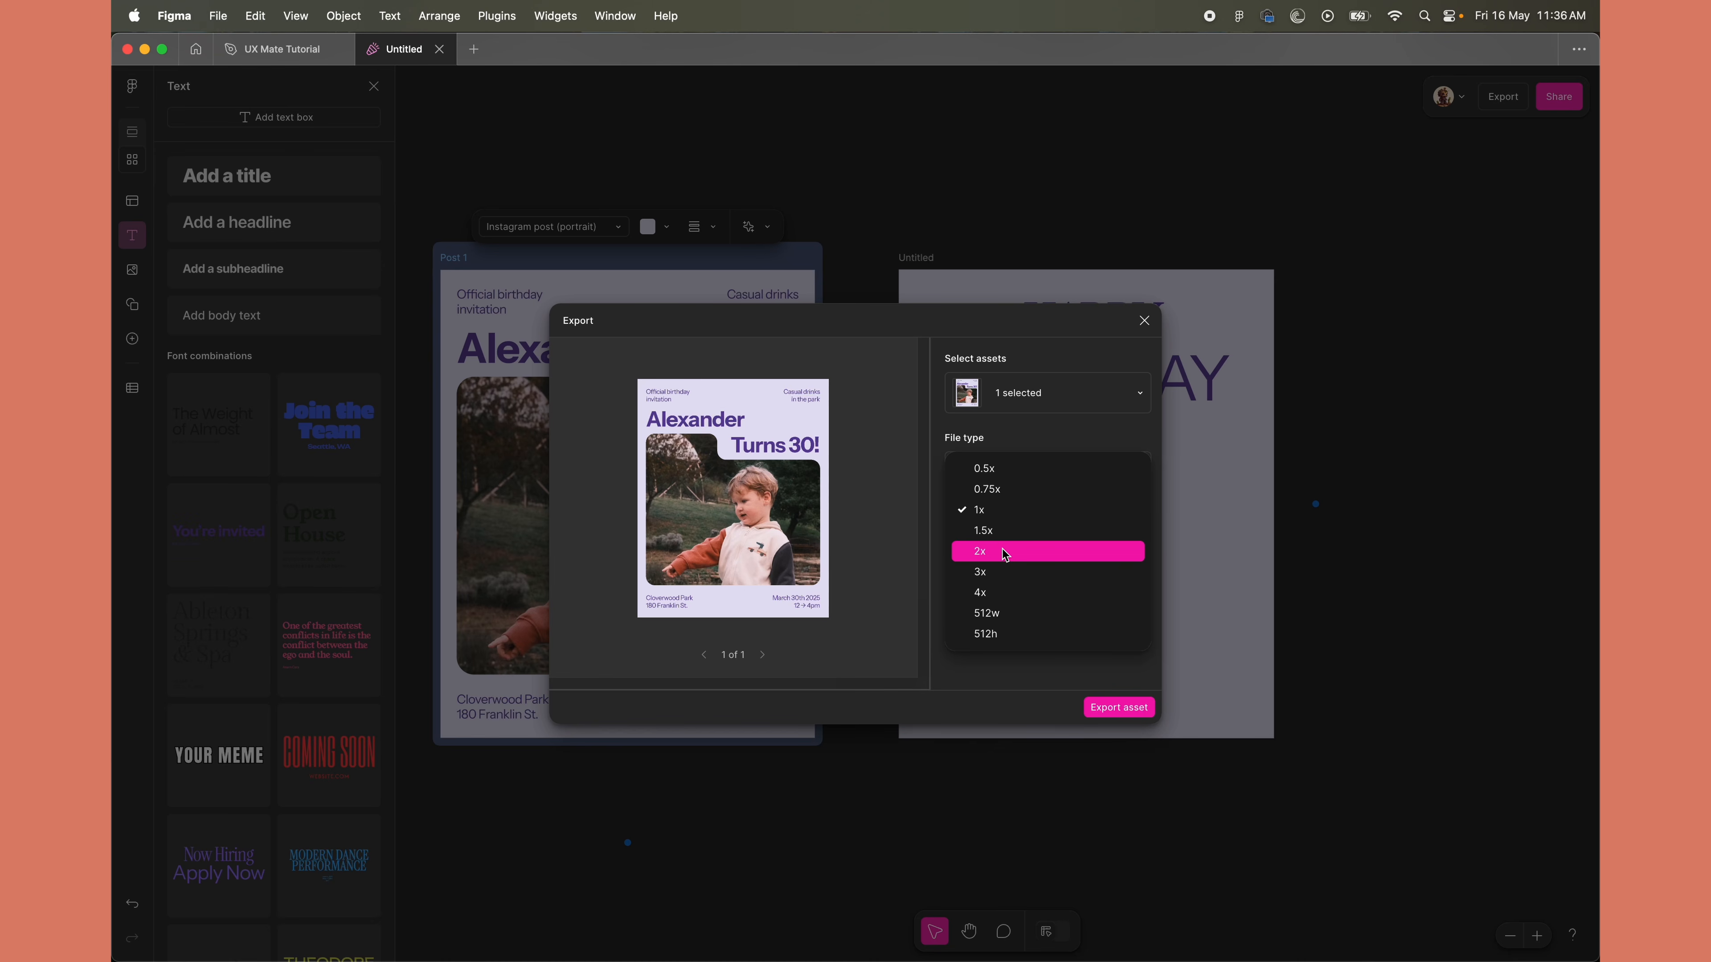
click(906, 454)
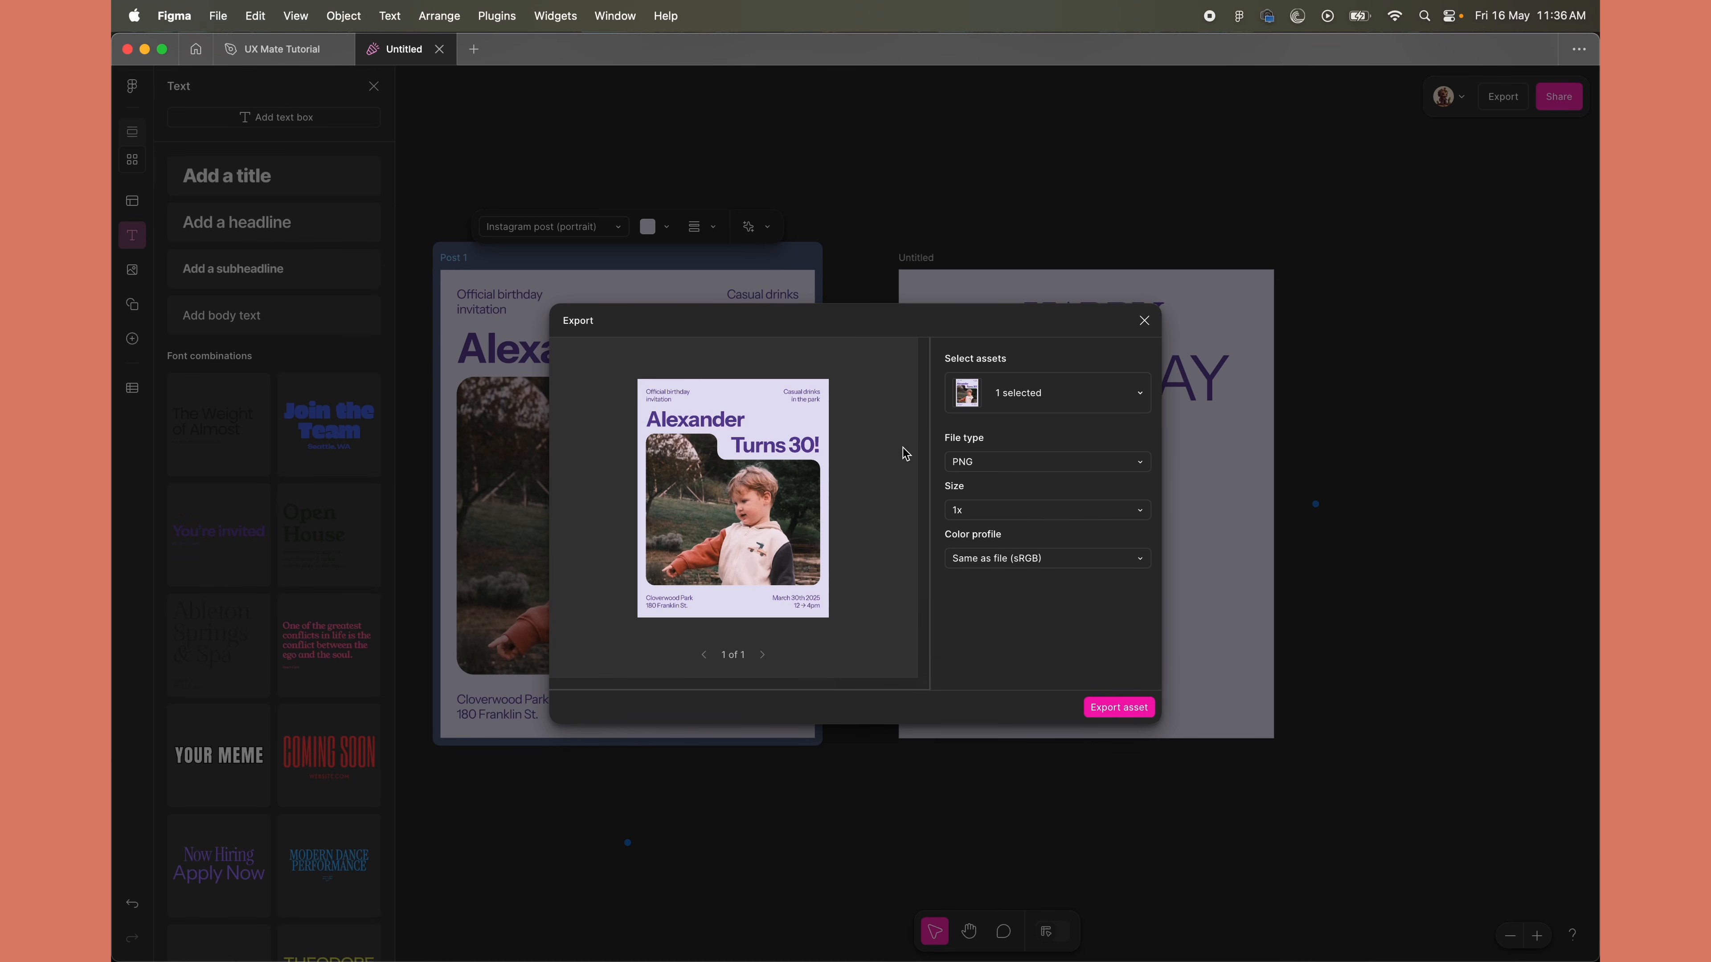
Start exporting Post 1 as a PNG at 1x, cancel saving the file, and deselect the asset
click(1113, 708)
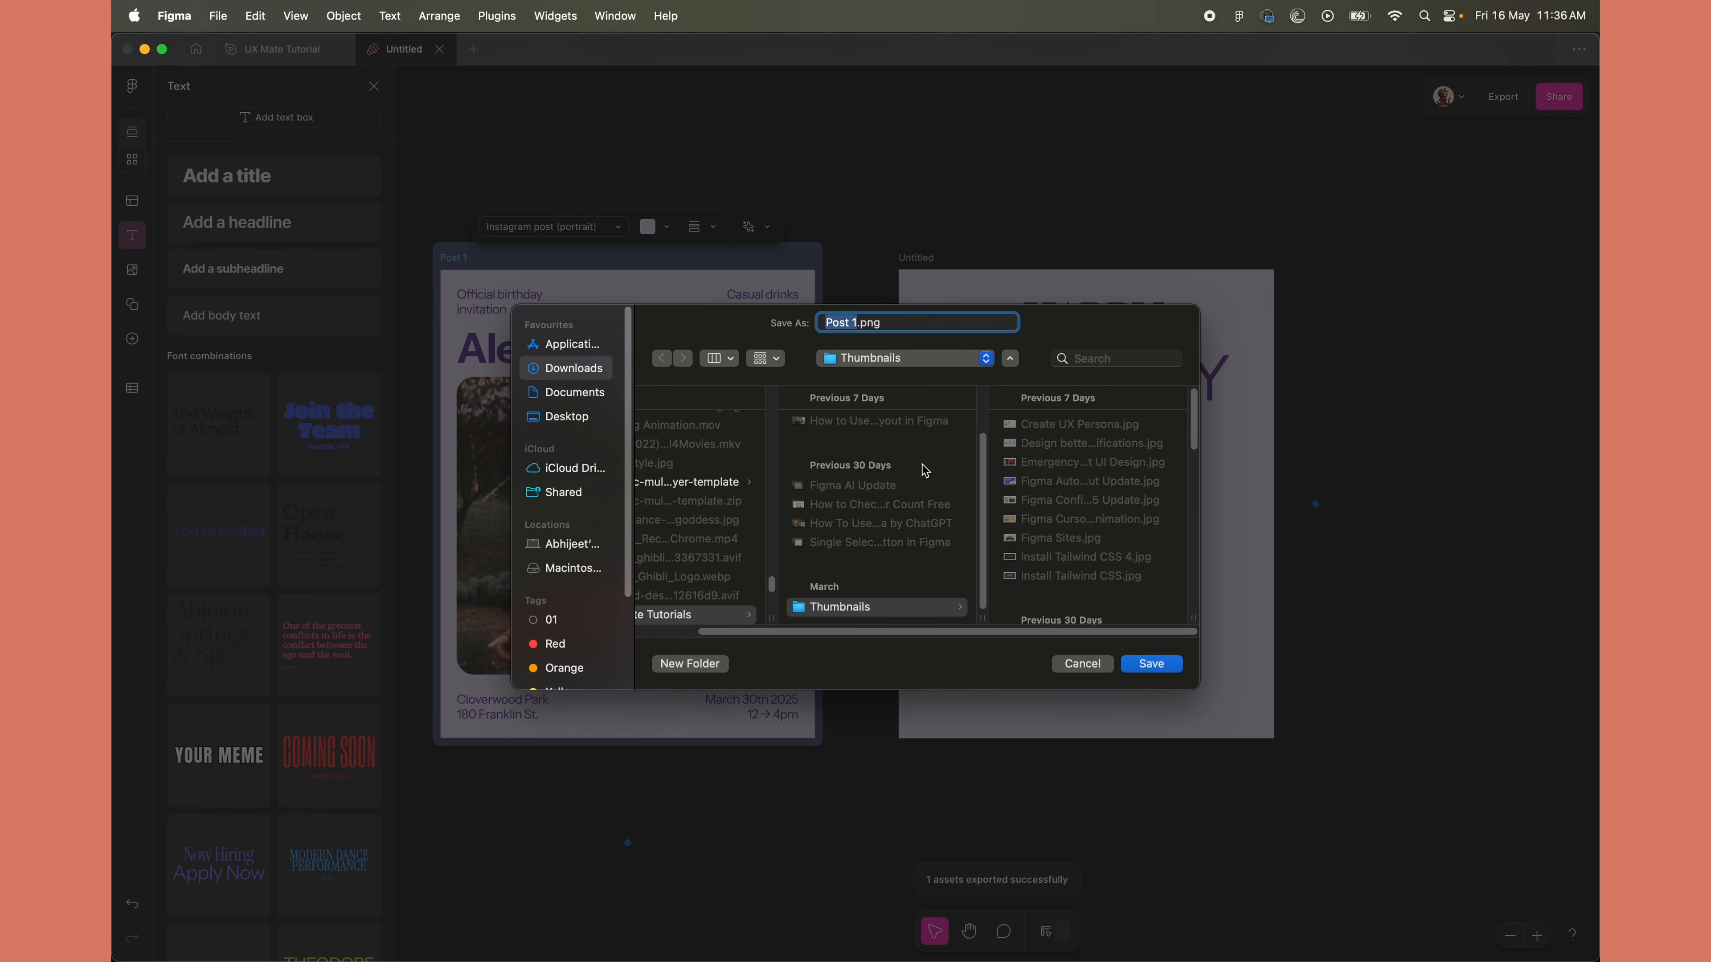
click(1080, 663)
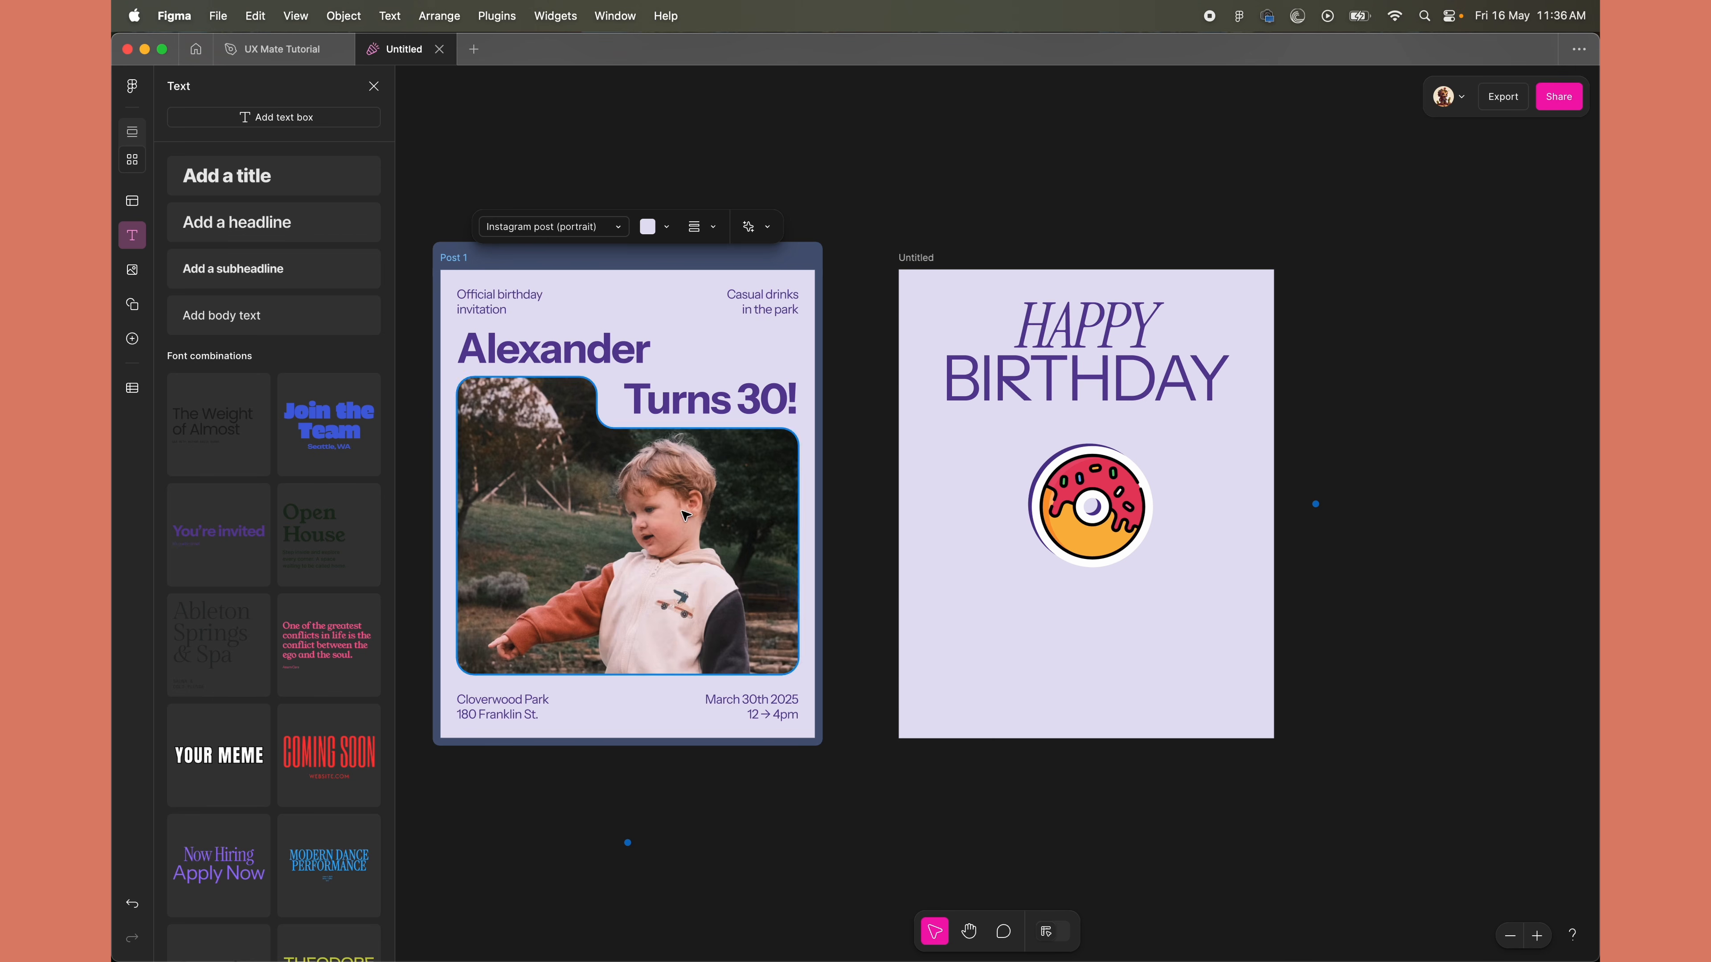
click(757, 787)
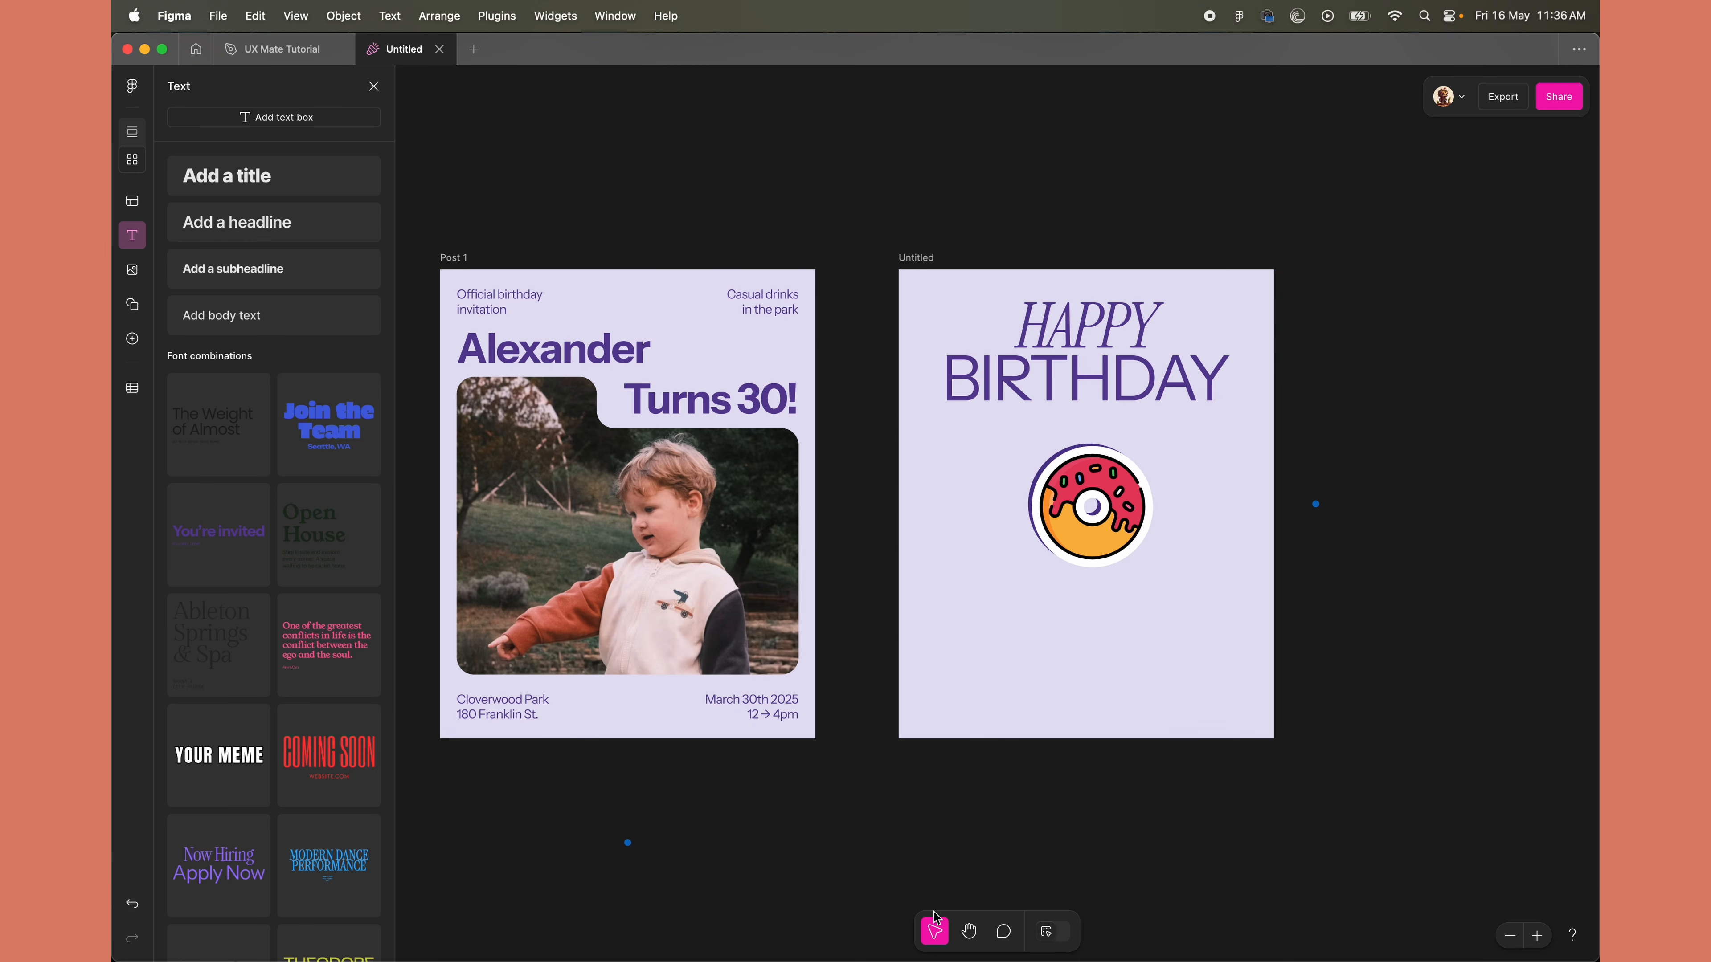
Try out the Hand tool by panning the canvas, and switch back to the Move tool
click(968, 930)
drag(935, 829, 1004, 764)
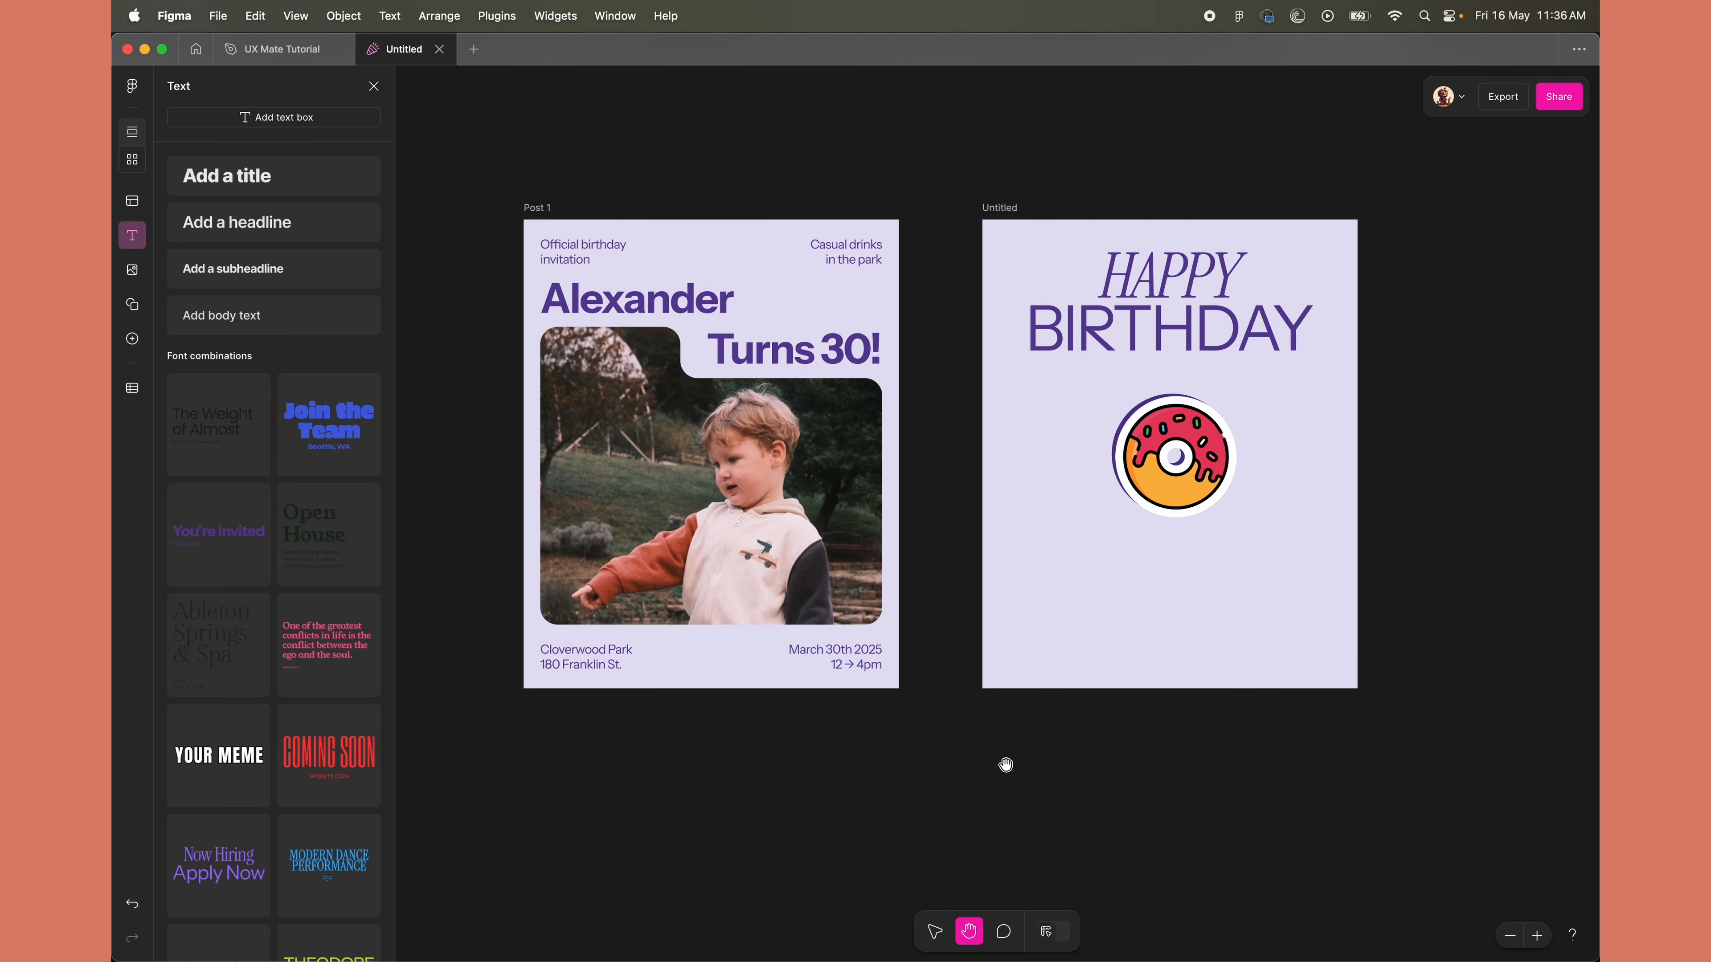
click(934, 931)
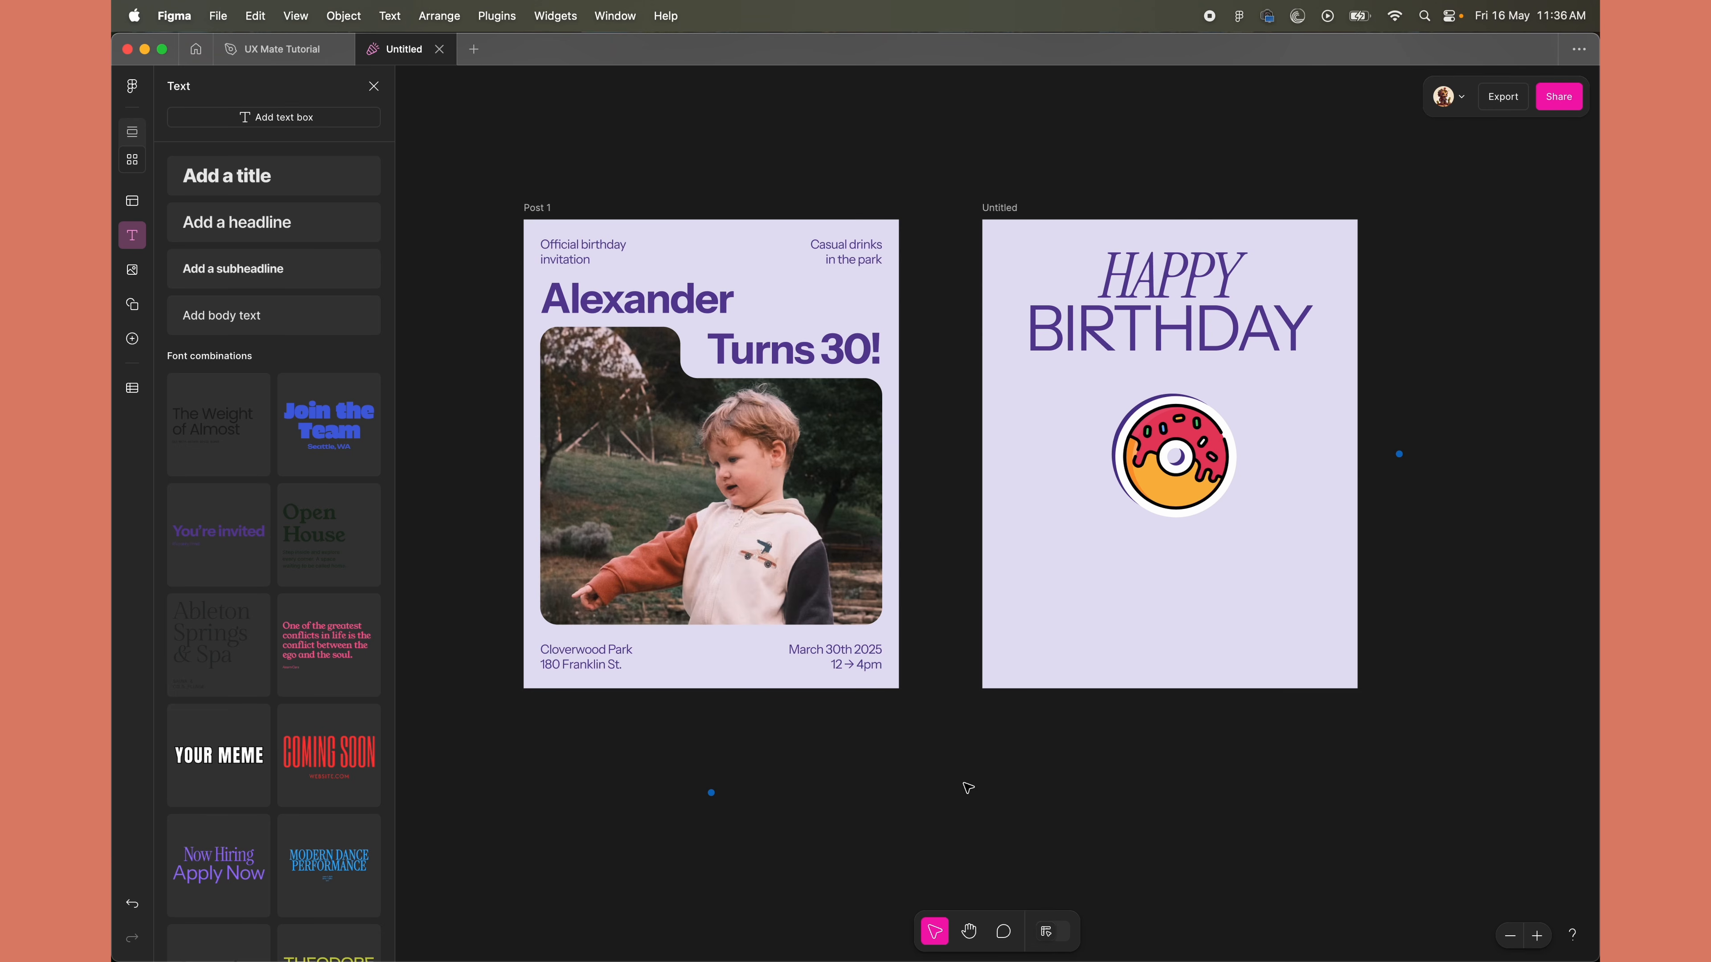
mouse_move(964, 783)
mouse_down()
mouse_move(821, 783)
mouse_move(1248, 745)
mouse_move(969, 768)
mouse_up()
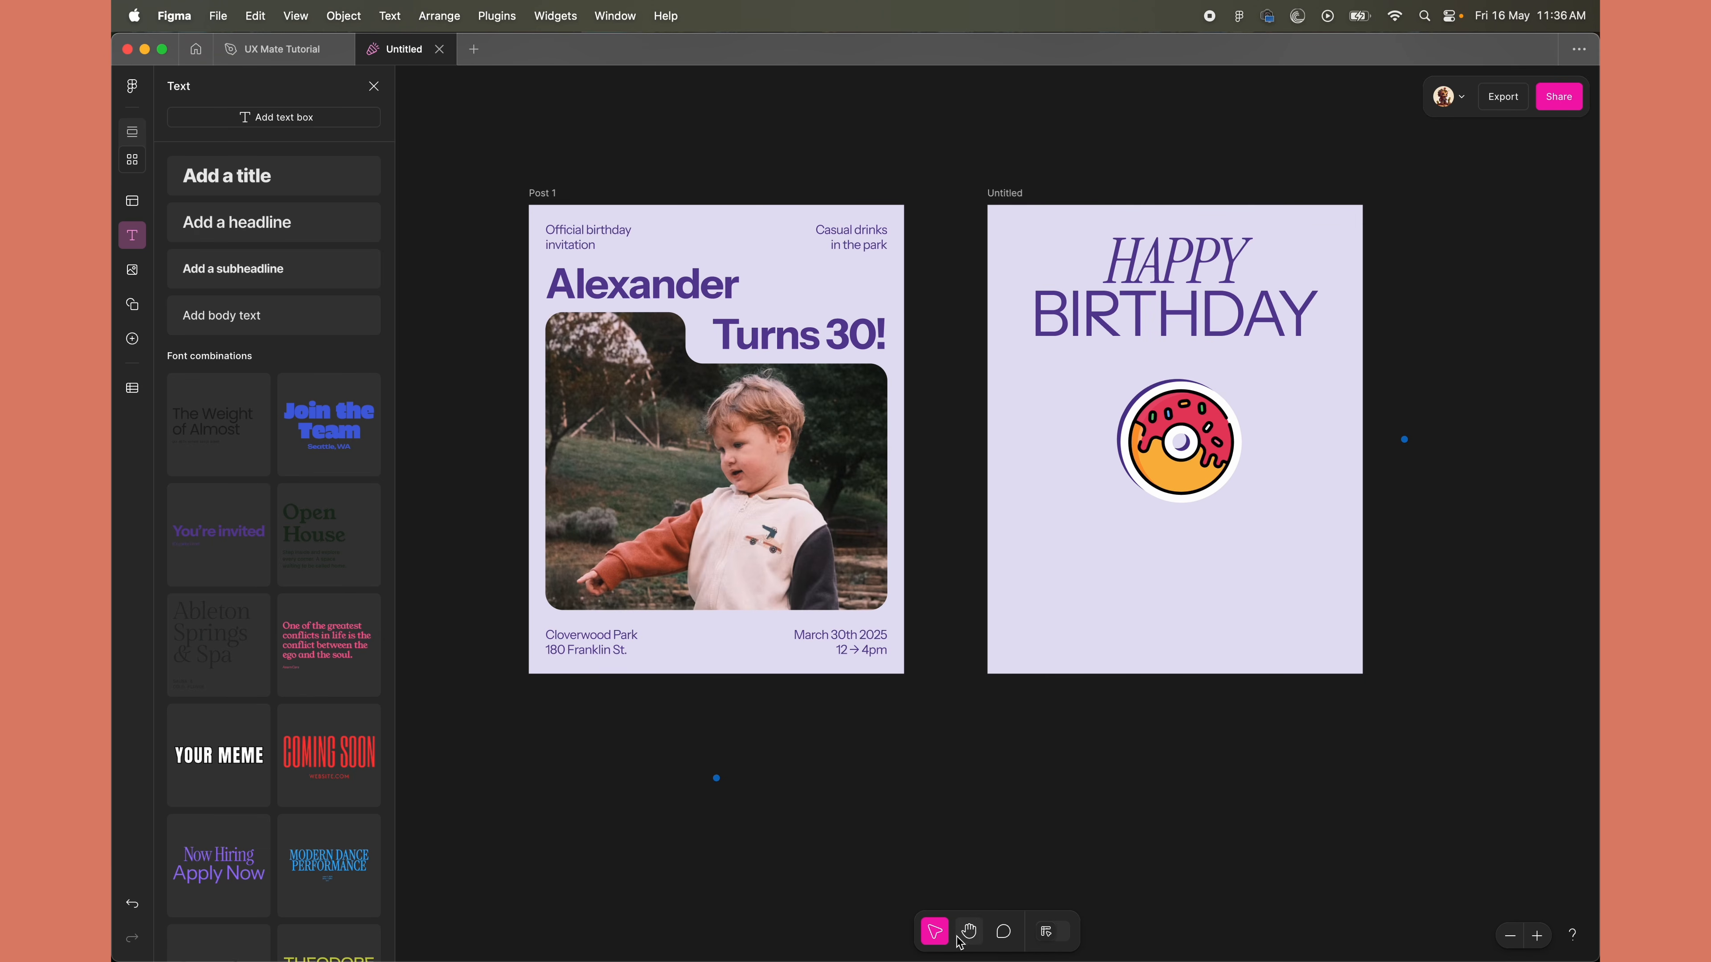
Review the sharing options for the assets, including link access and template publishing, and close them
scroll(962, 802, right, 3)
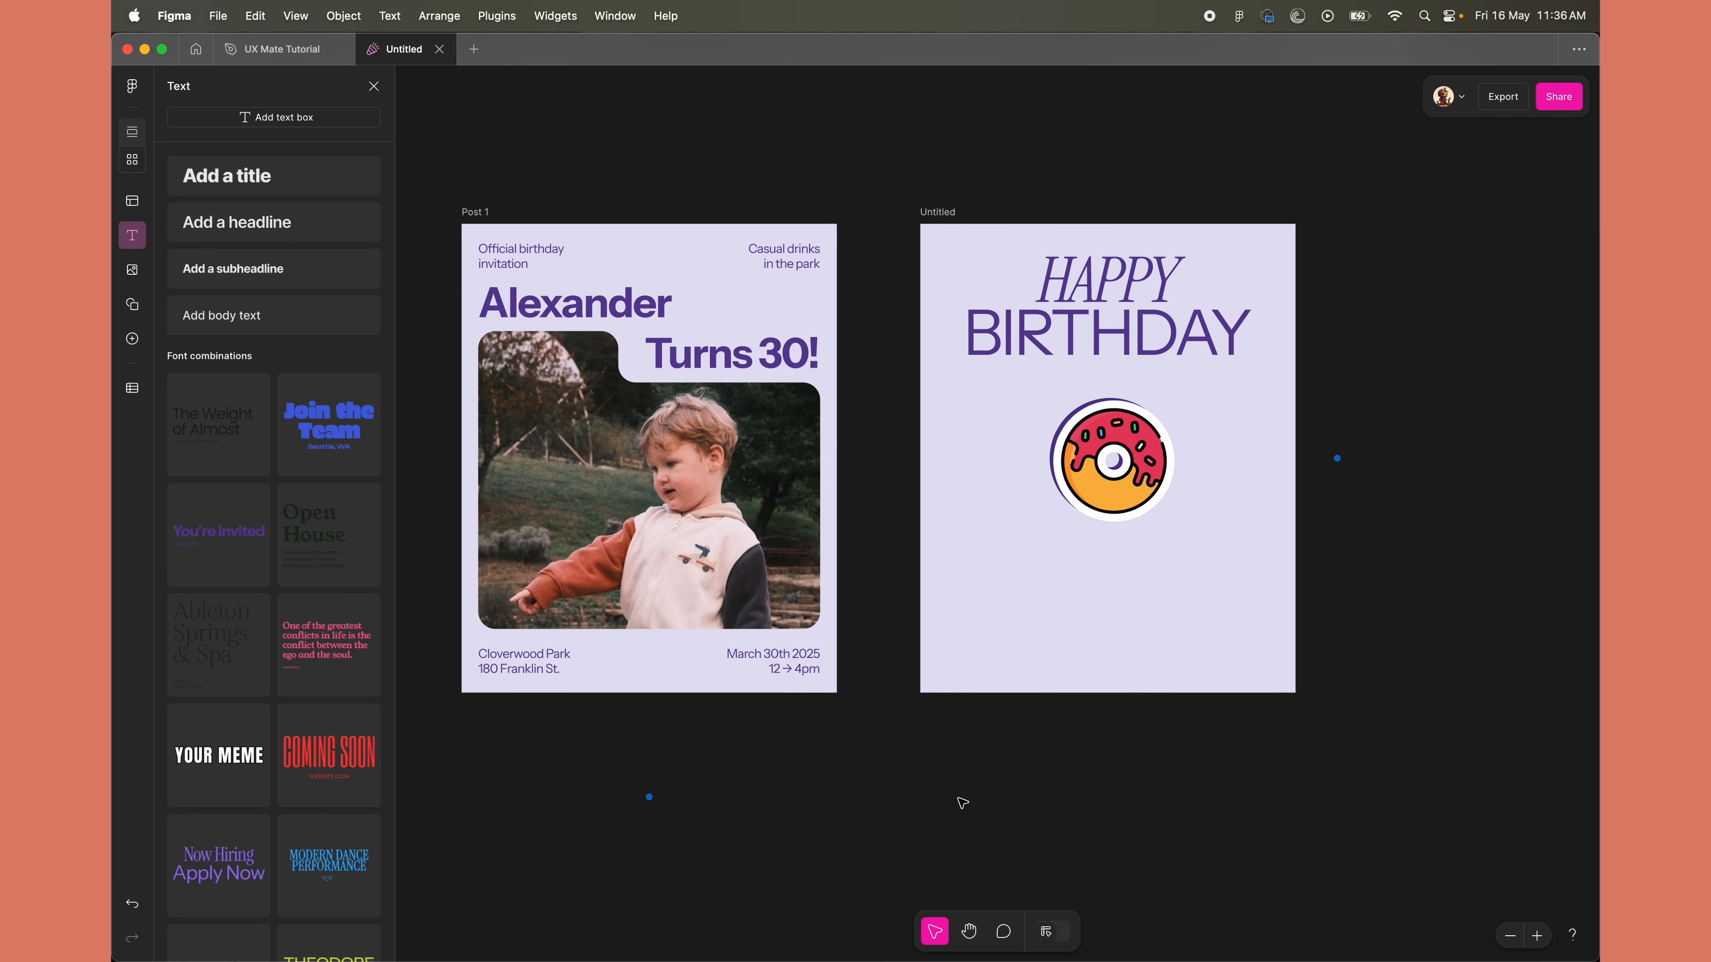
scroll(962, 802, right, 5)
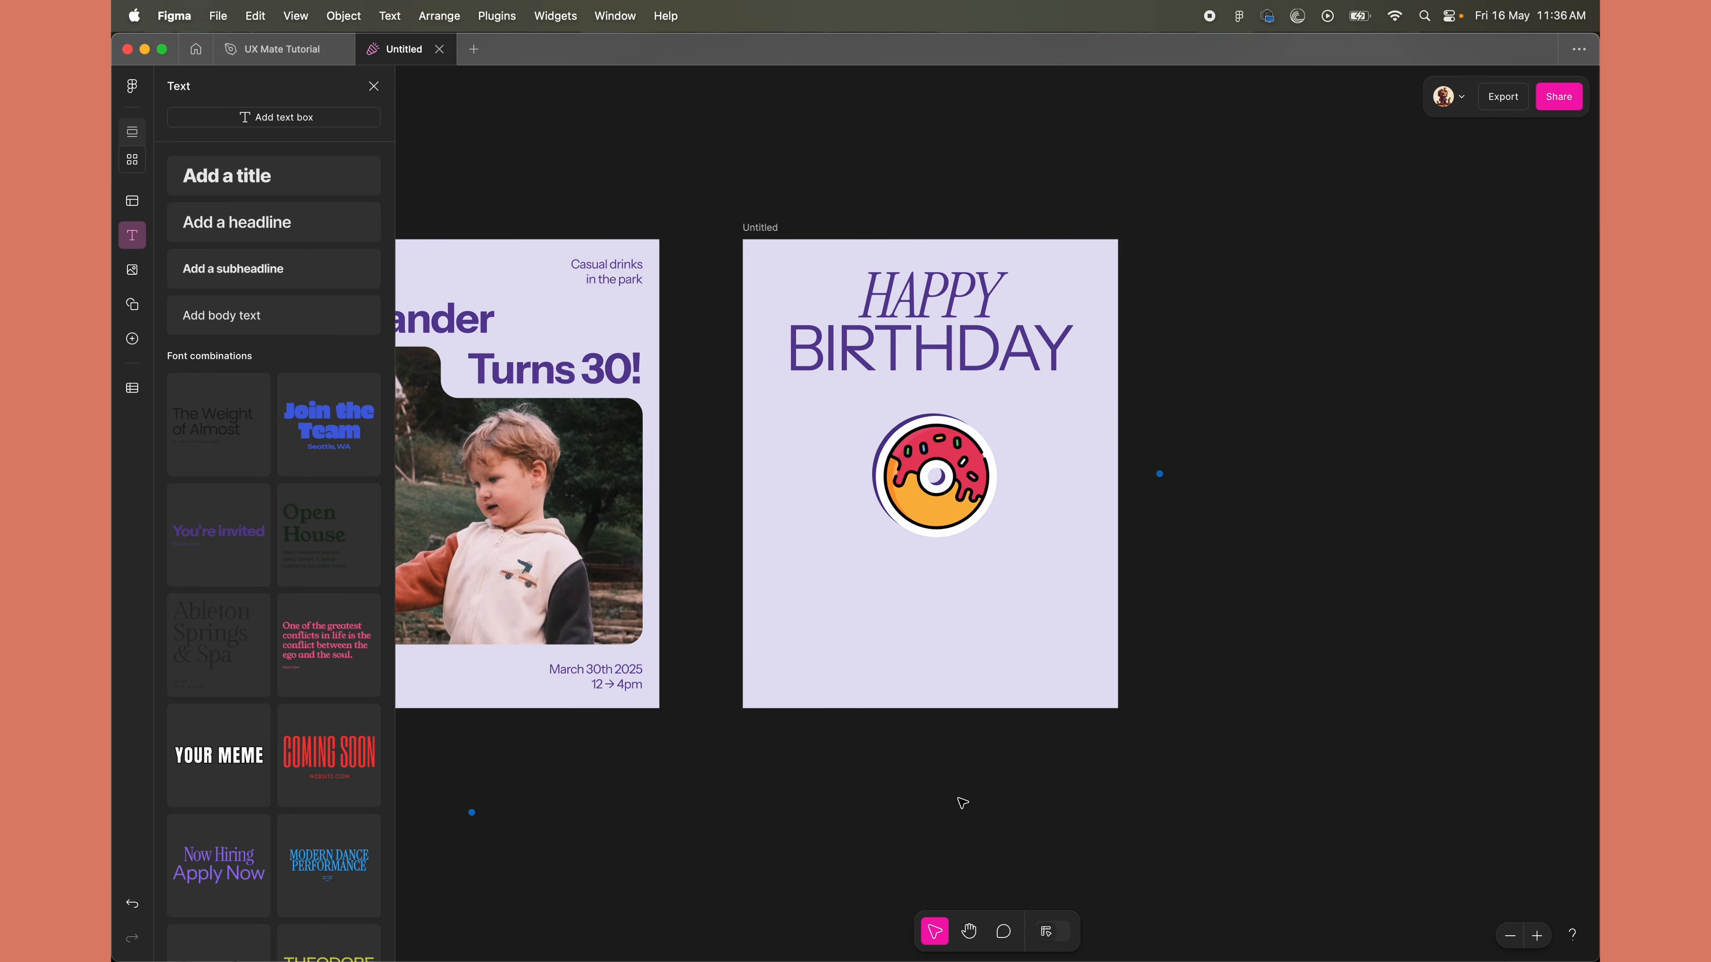
scroll(962, 801, left, 6)
scroll(962, 801, right, 4)
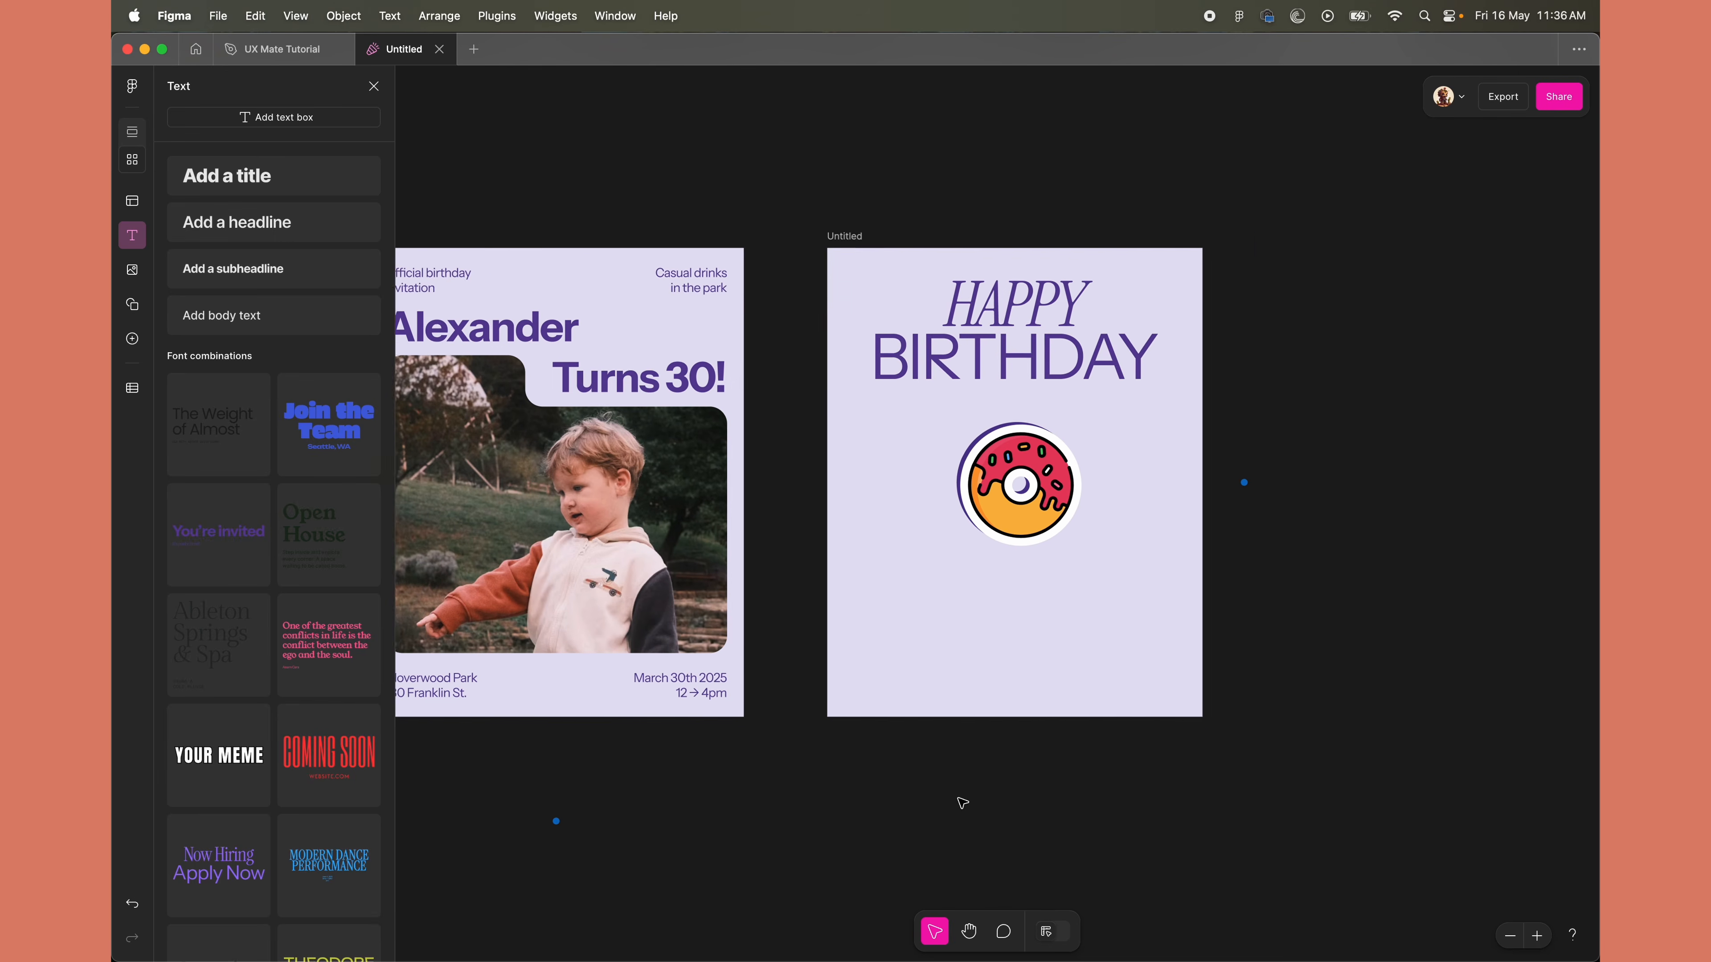
scroll(961, 802, left, 2)
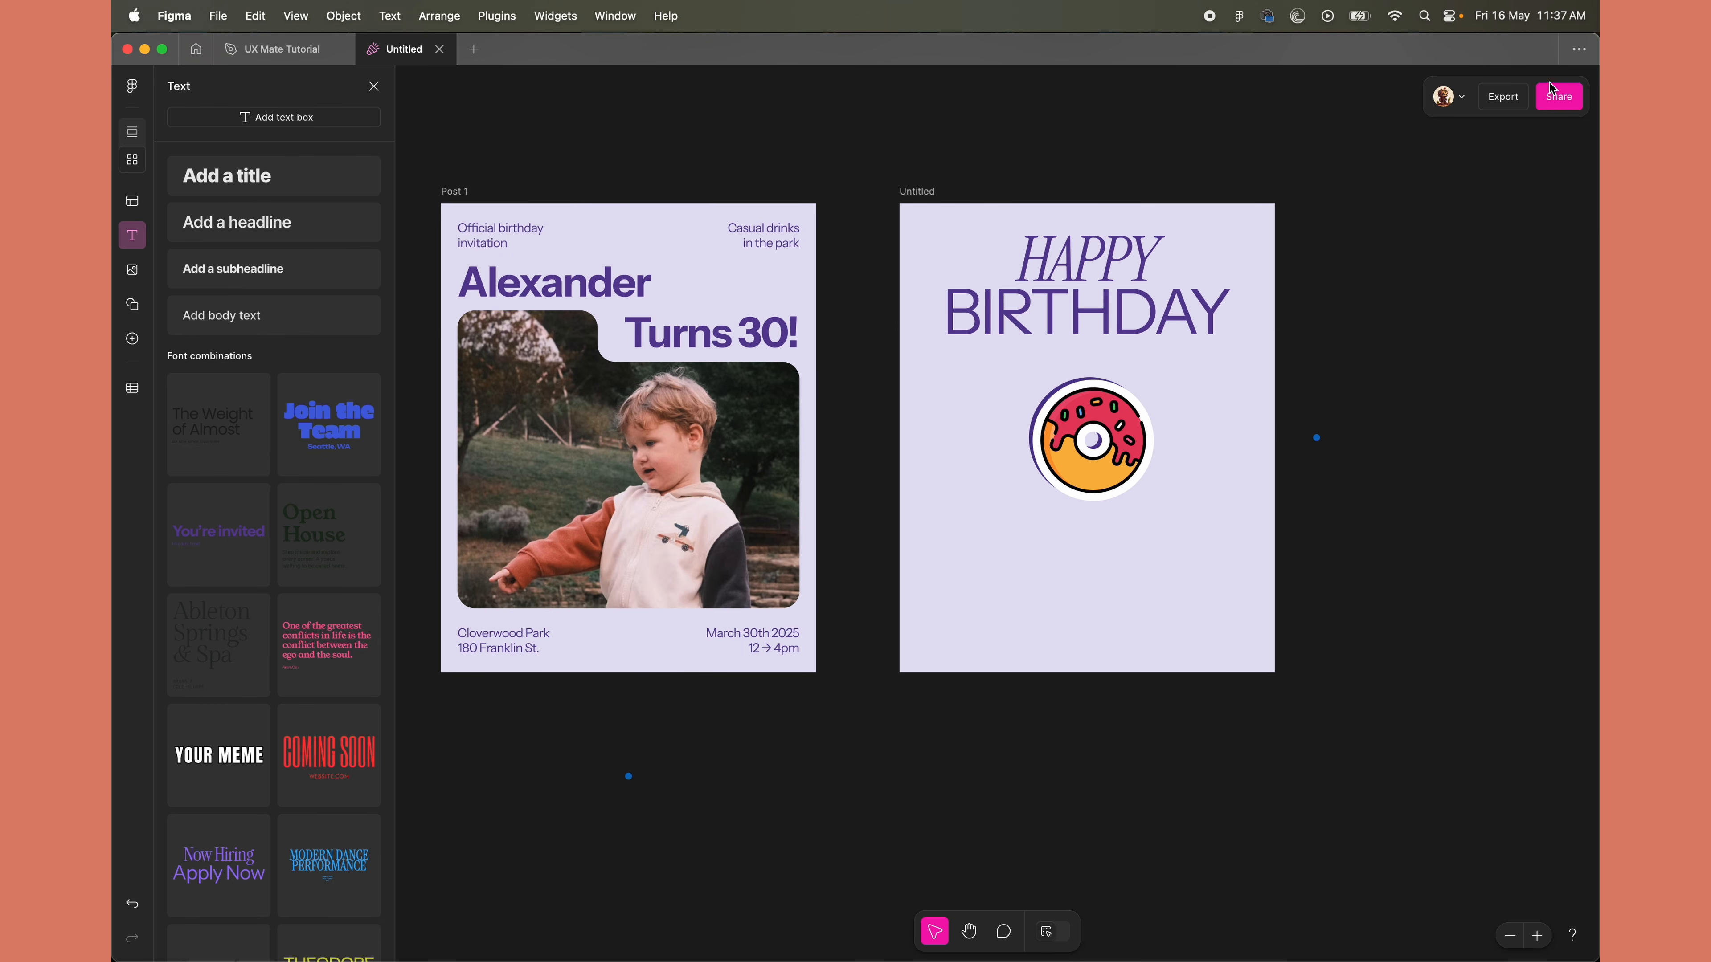
click(1553, 96)
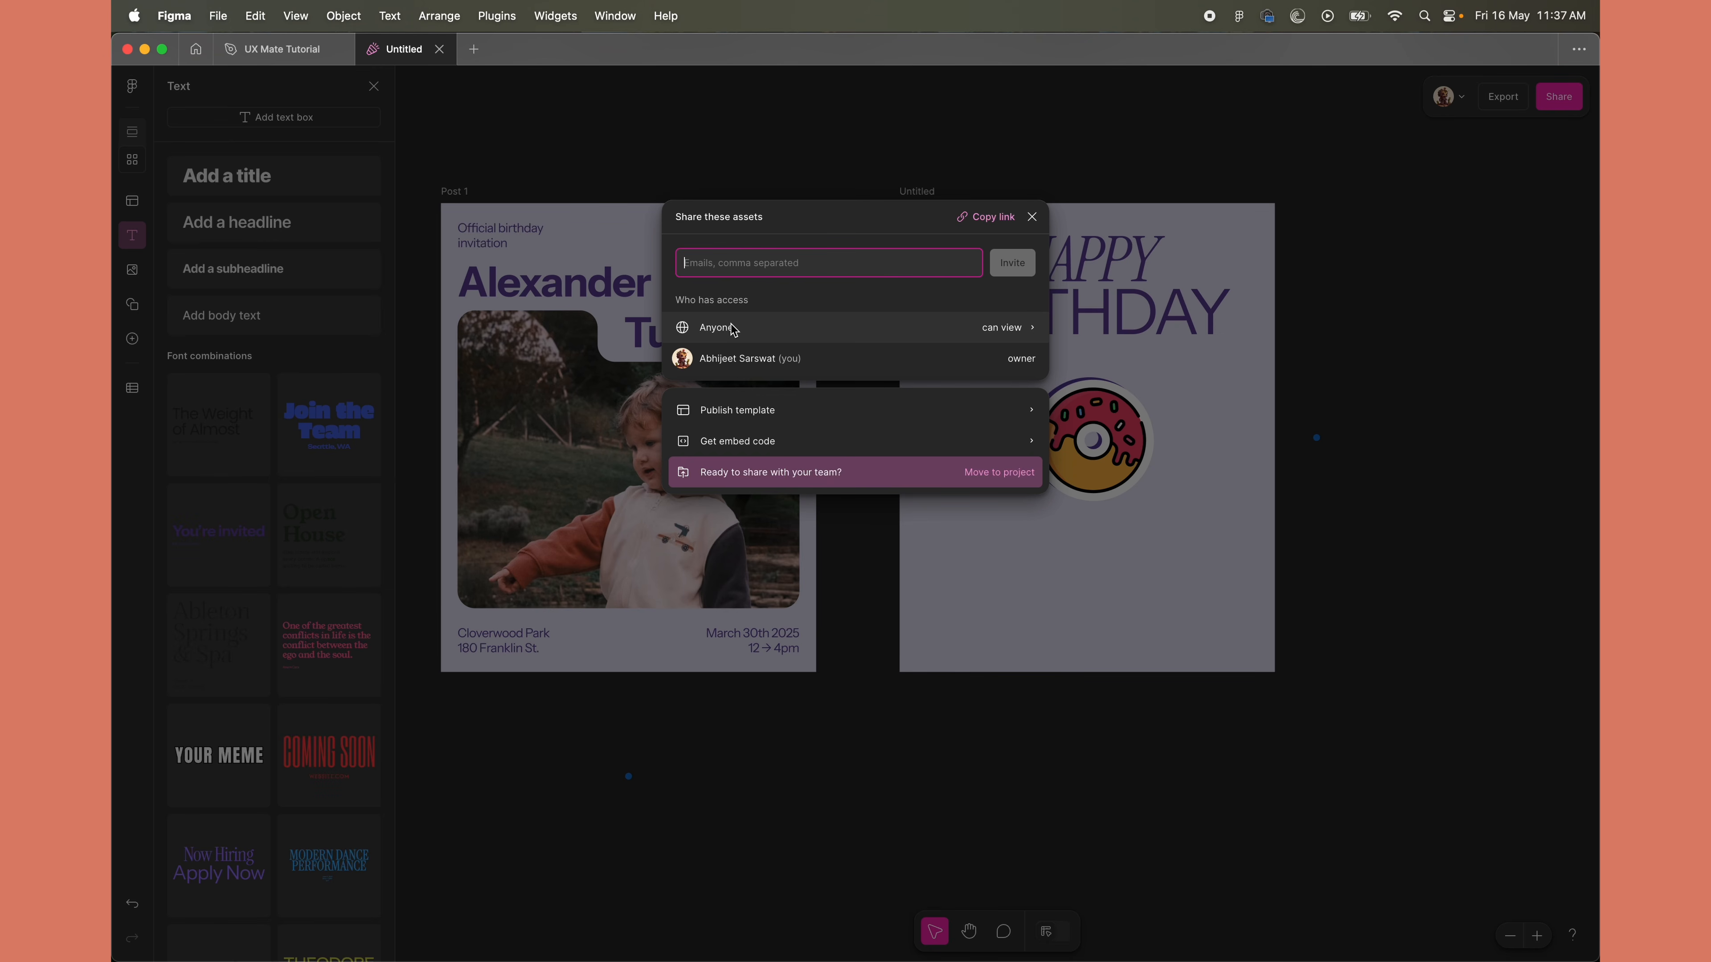
click(1033, 217)
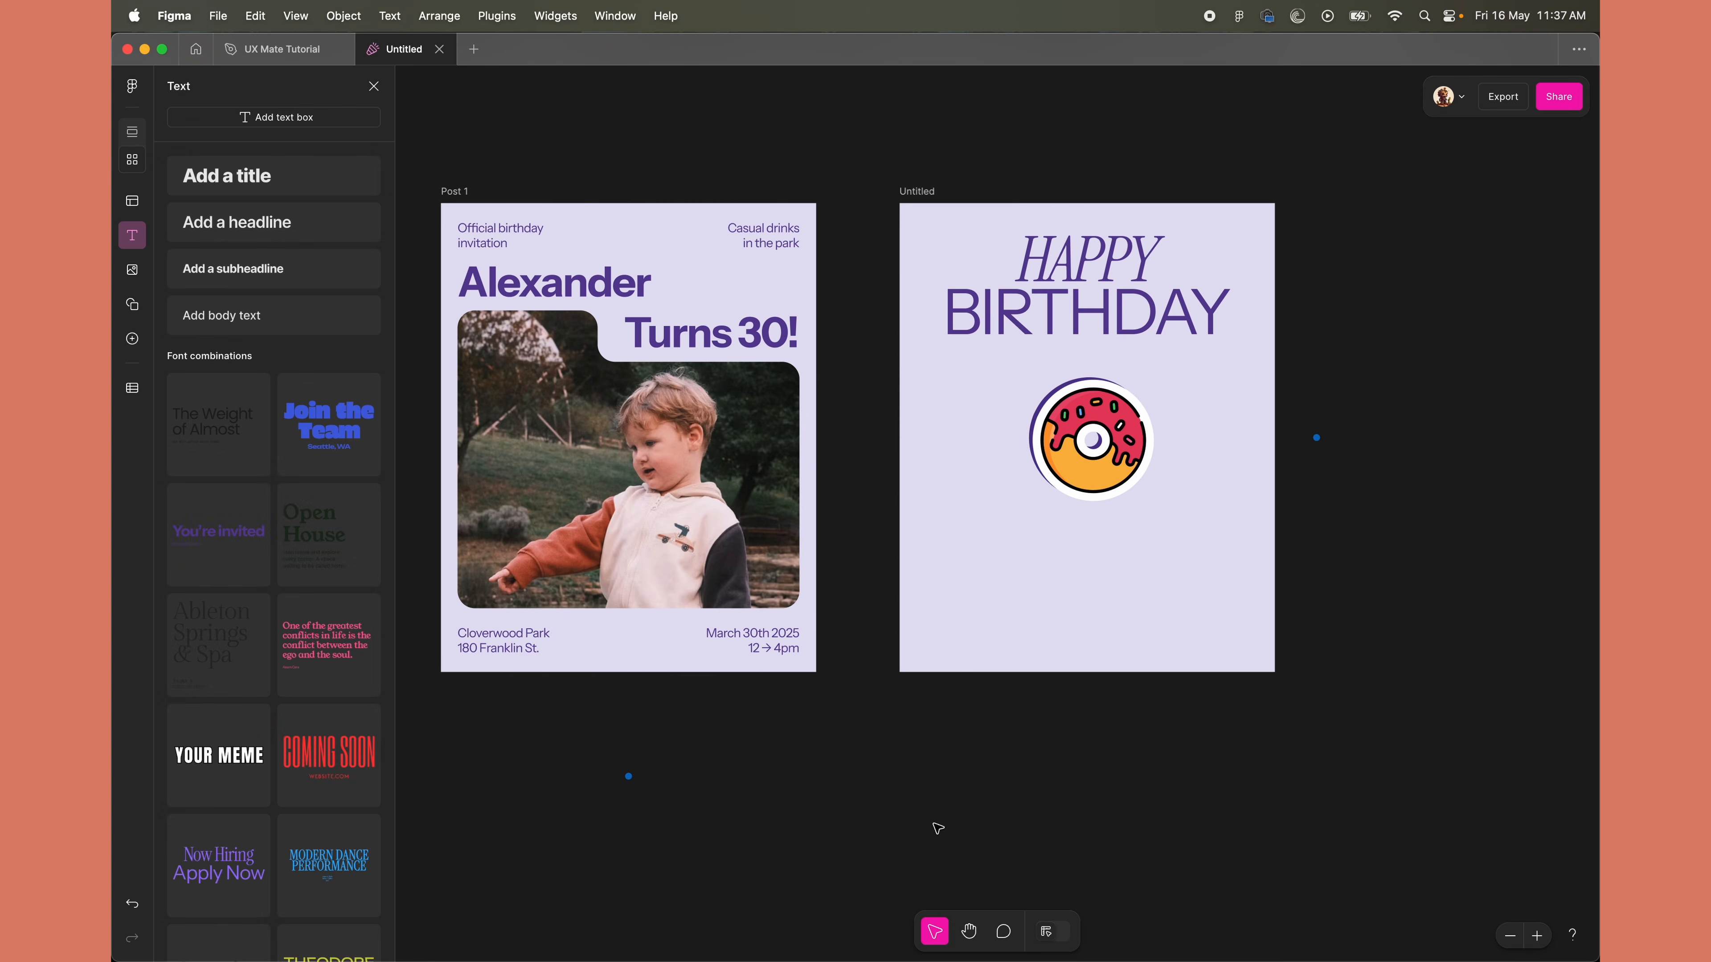